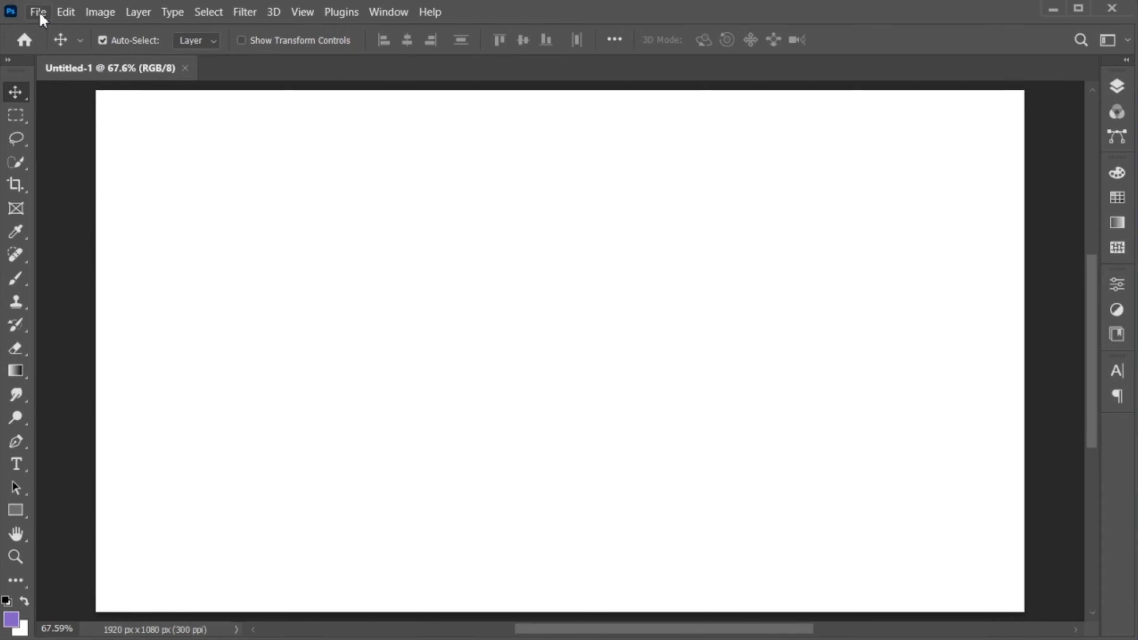
- Place brunette-woman-wearing-knitted-sweater.jpg as an embedded layer on the canvas and commit it at its current size
click(39, 13)
click(148, 348)
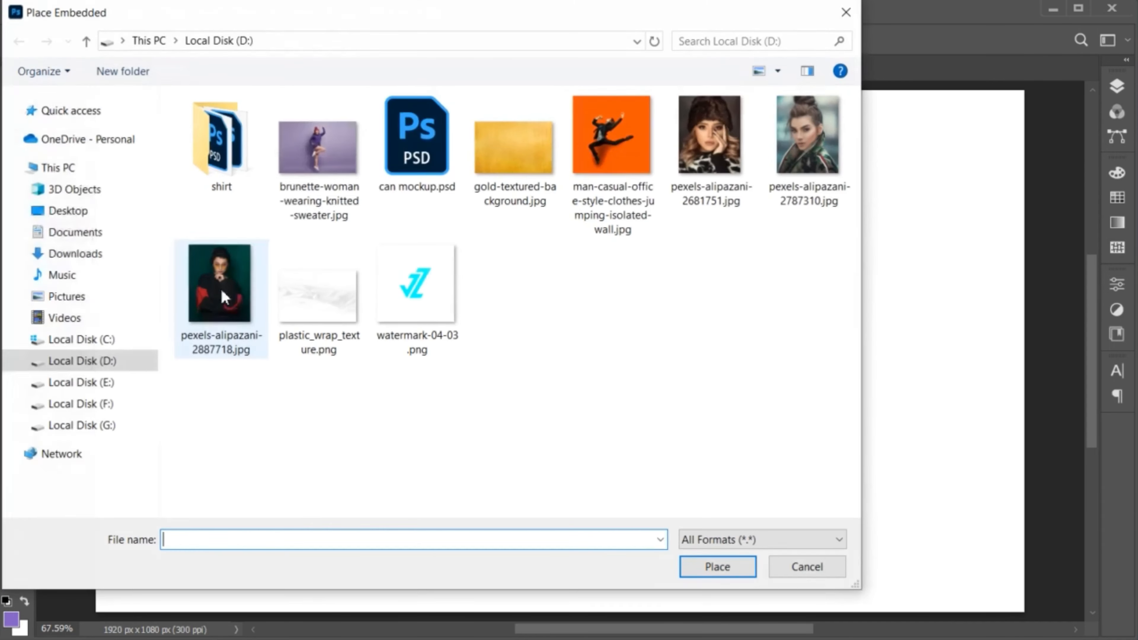
click(318, 148)
click(712, 568)
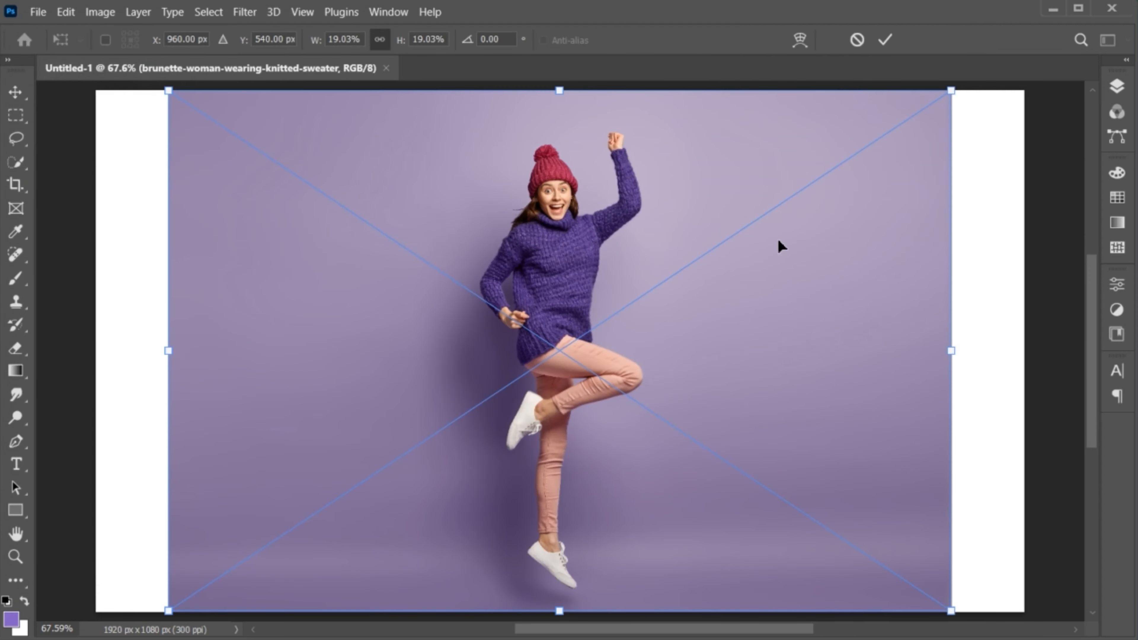
click(887, 41)
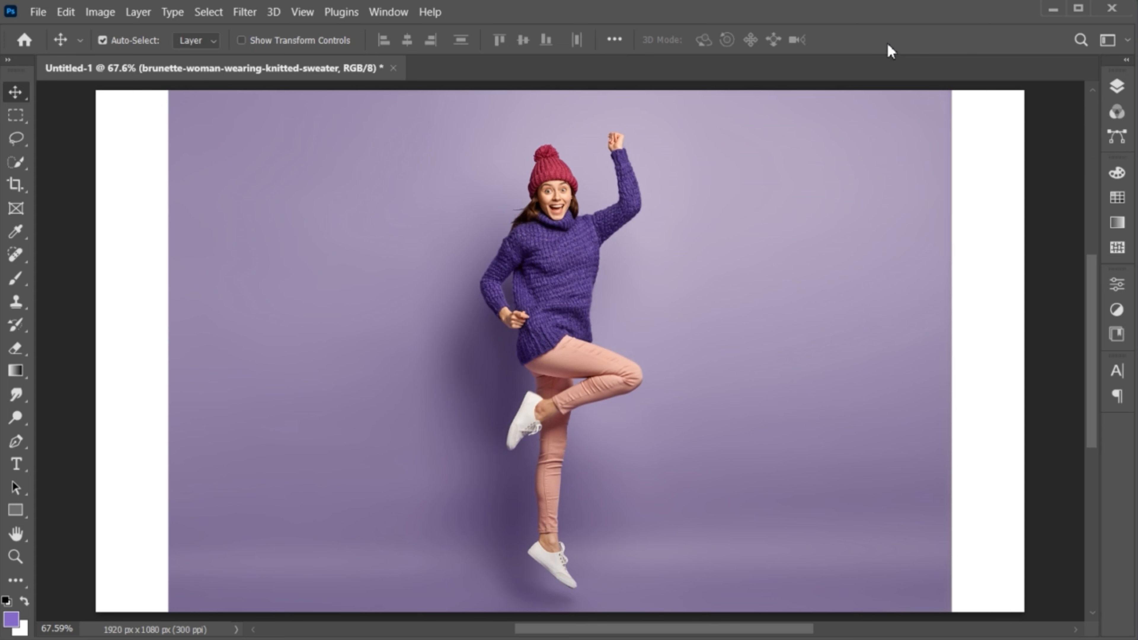
- Select the woman with Select Subject, subtracting the background gap between her legs with the Lasso
click(209, 12)
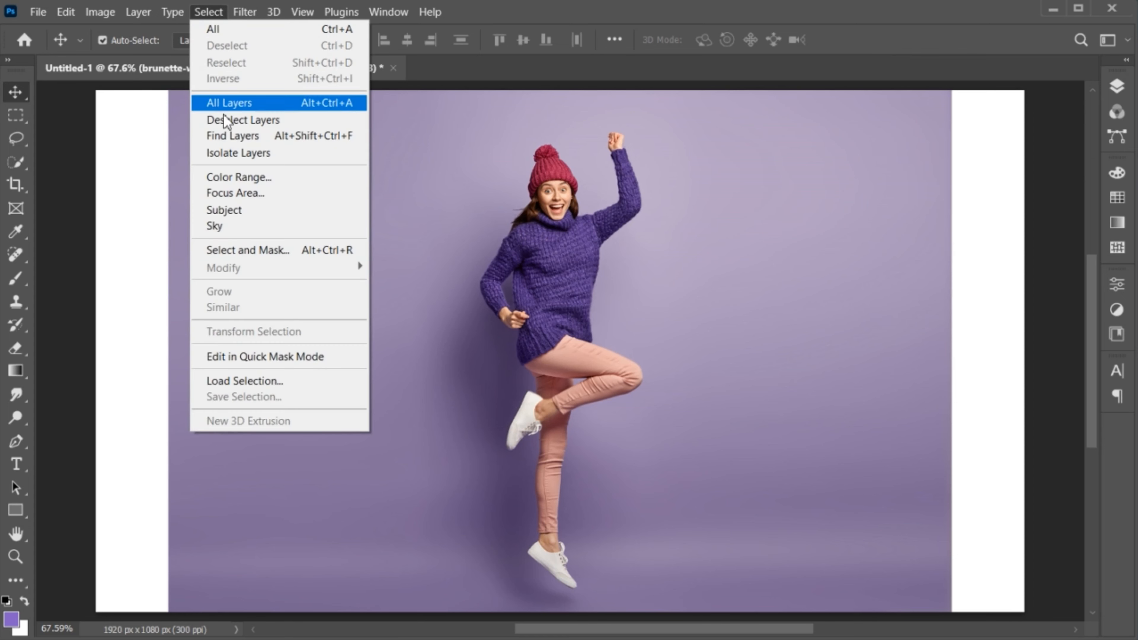
click(248, 207)
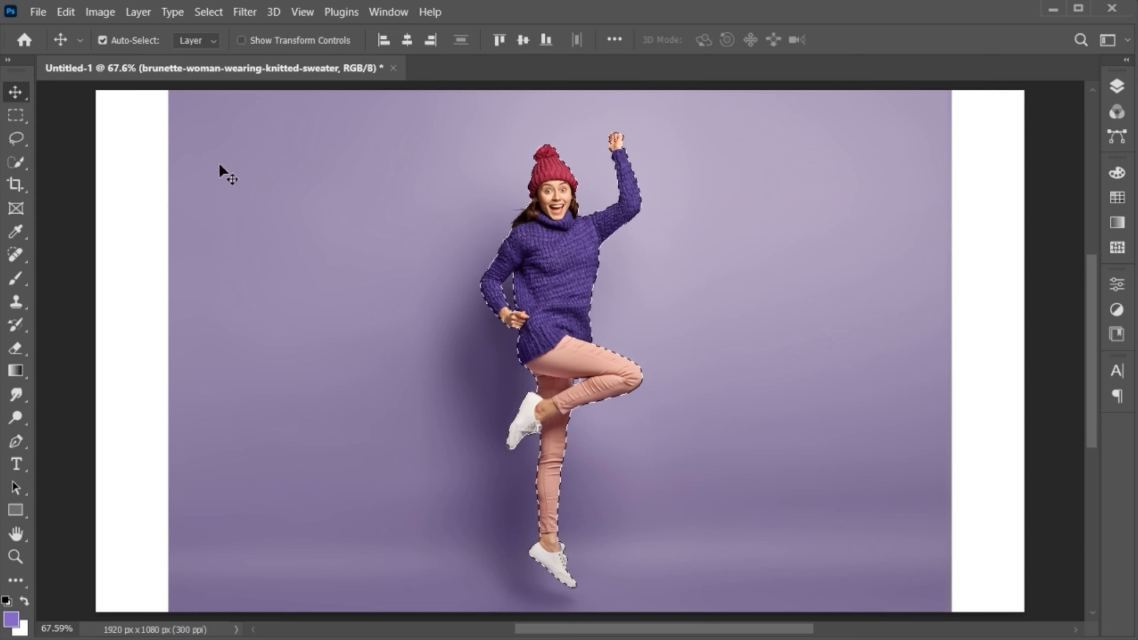
key(z)
drag(582, 368, 602, 382)
click(16, 139)
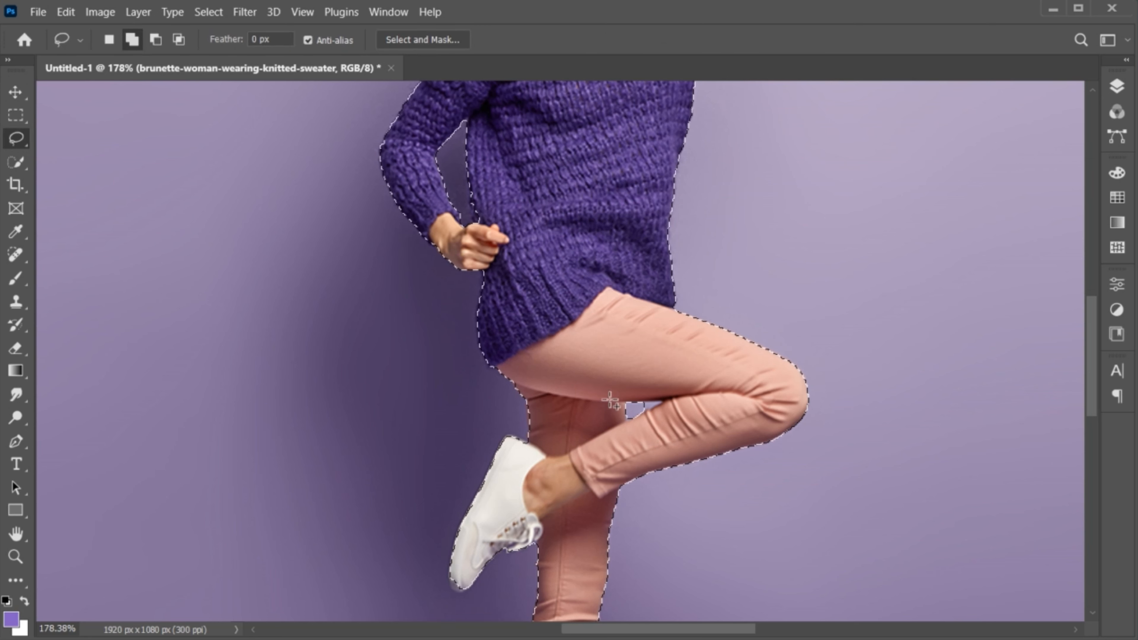
key(alt)
key(alt)
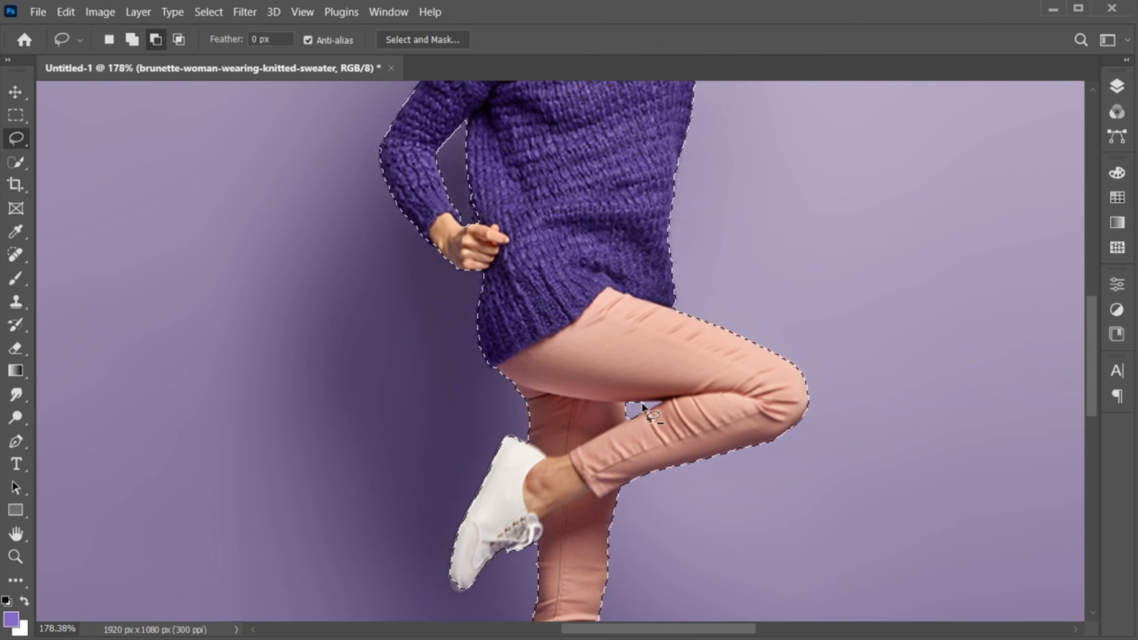
mouse_move(643, 405)
mouse_down()
mouse_move(665, 401)
mouse_move(645, 404)
mouse_up()
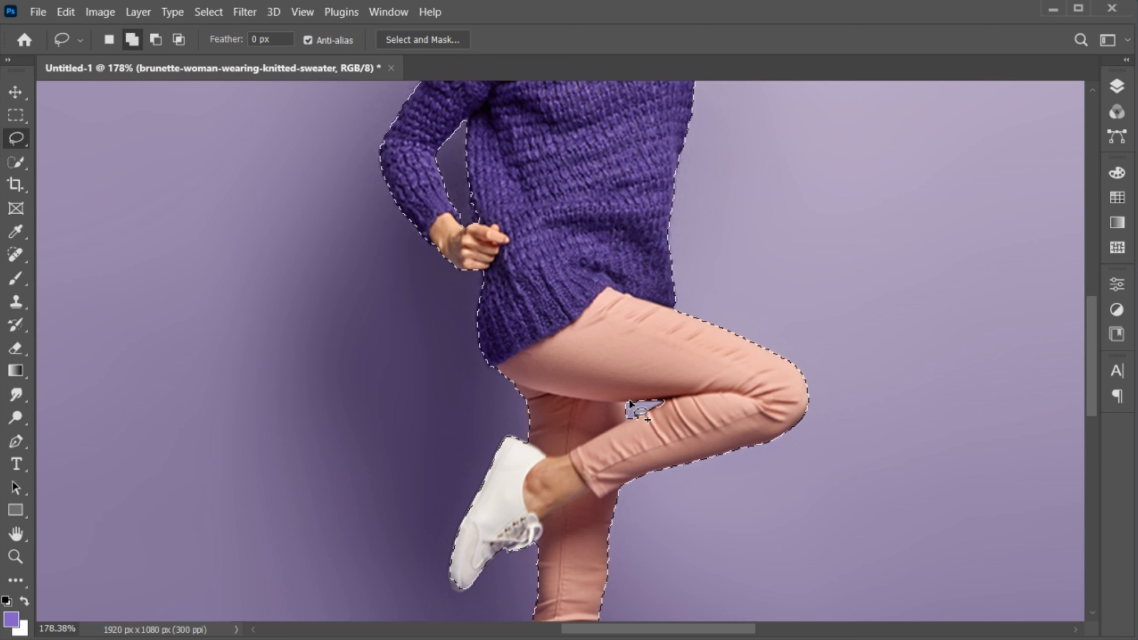
key(v)
key(ctrl+0)
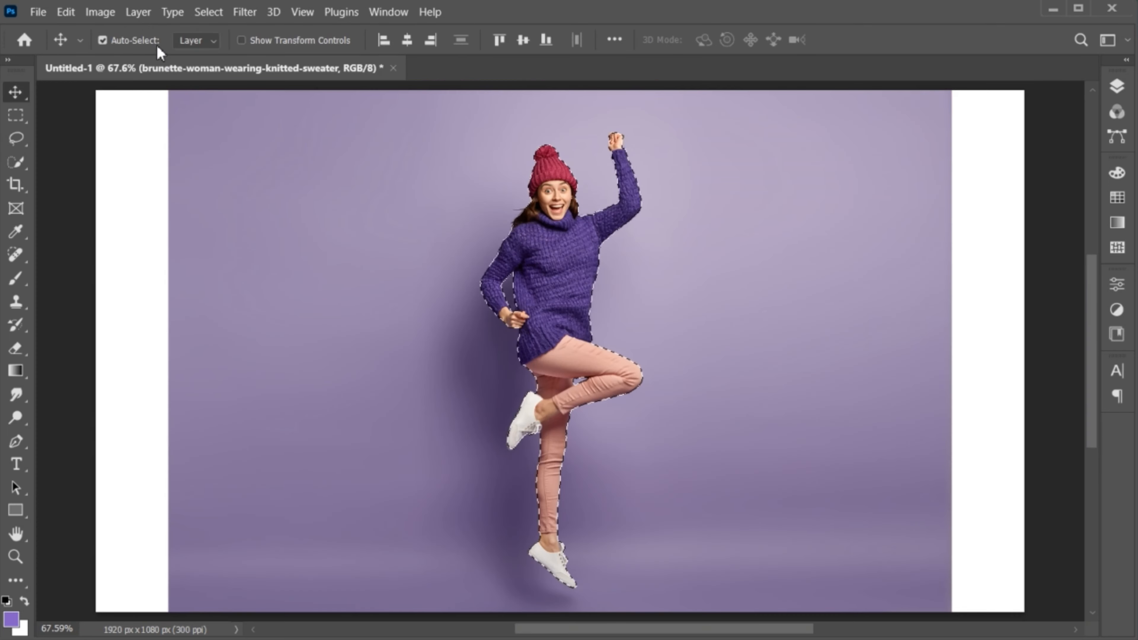
- Copy the selected woman onto a new layer, Layer 1, via Layer Via Copy
click(138, 13)
mouse_move(260, 32)
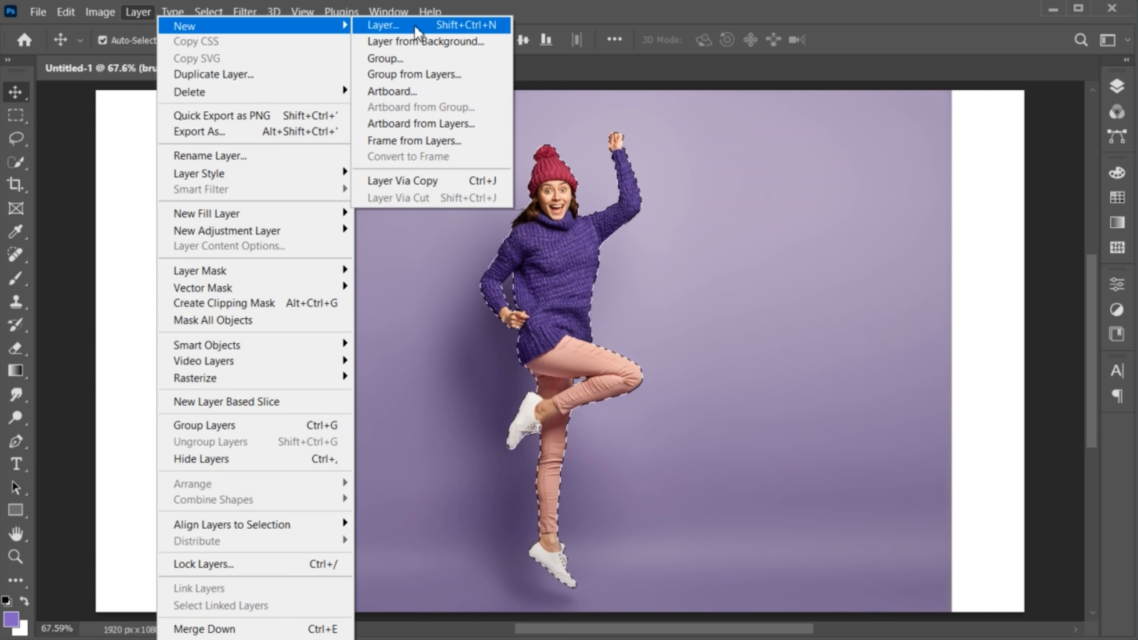
click(468, 181)
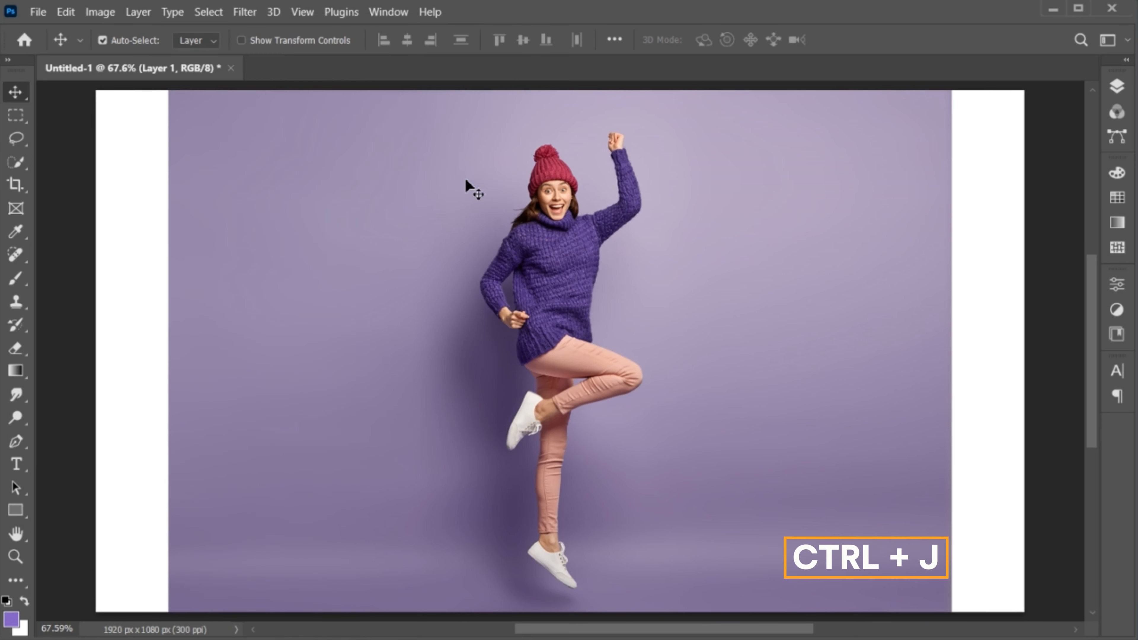
click(1109, 93)
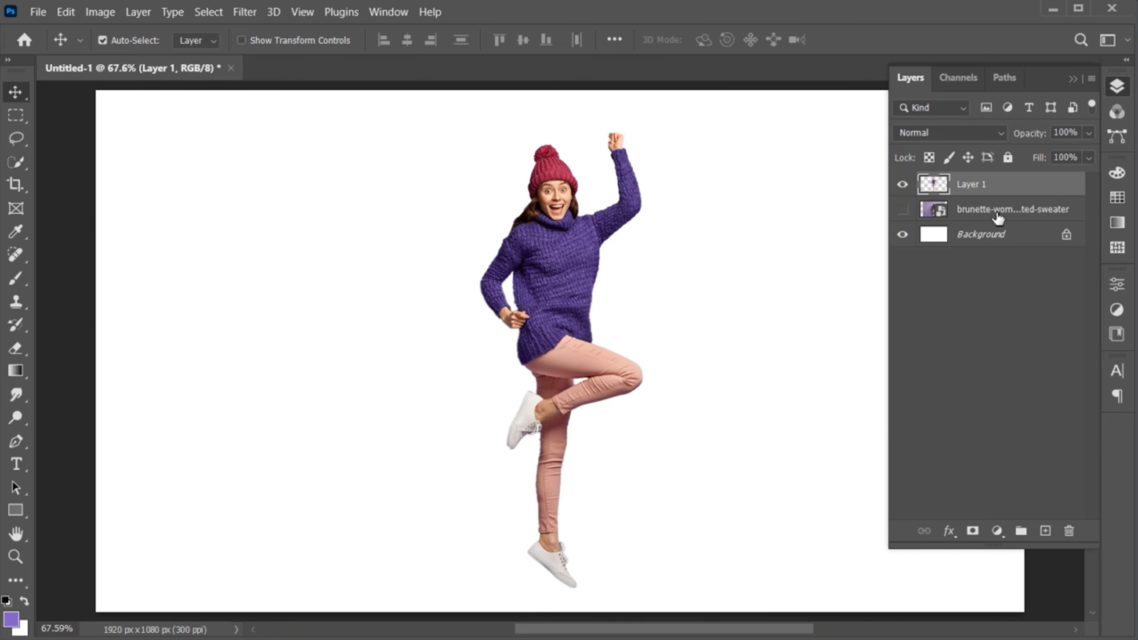
- Hide the original photo and add a Gradient fill layer with Radial style
click(998, 215)
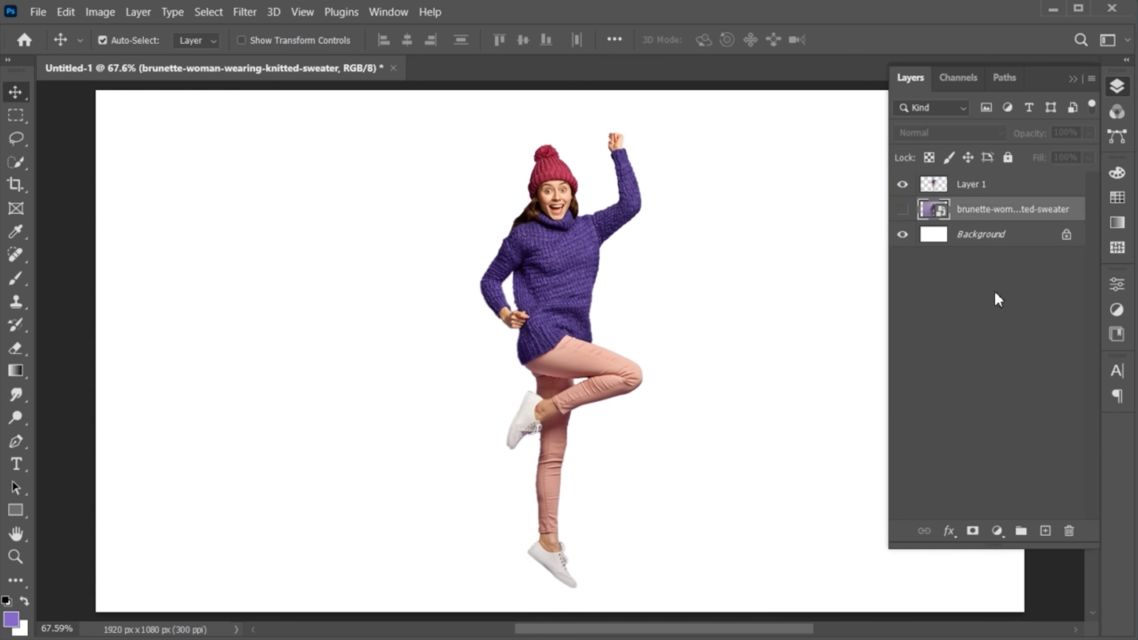
click(997, 531)
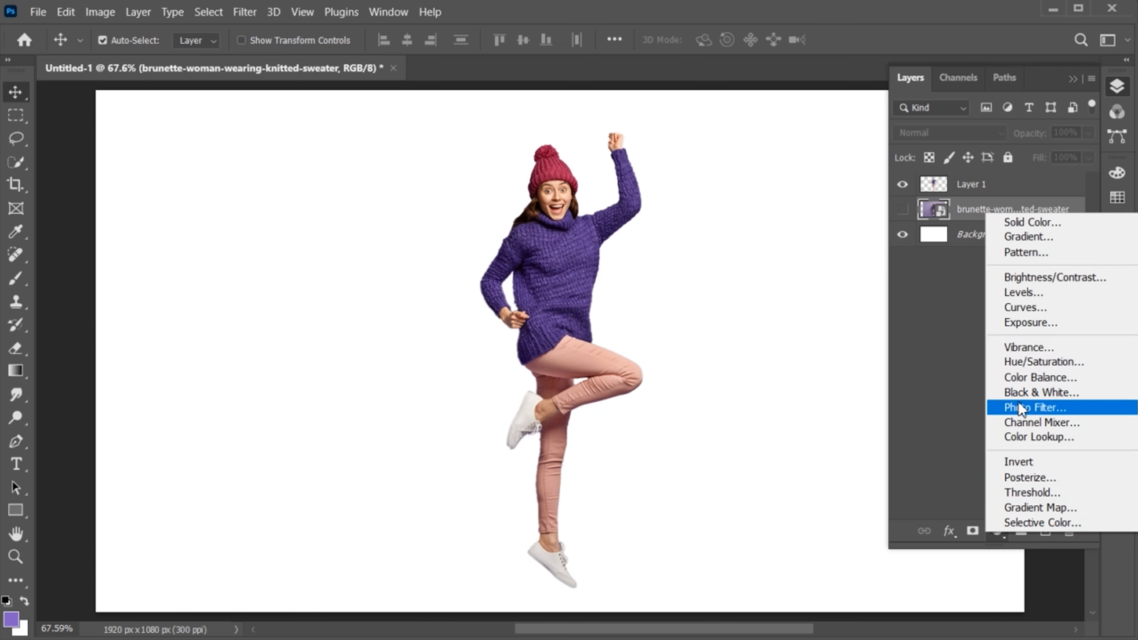
click(1015, 241)
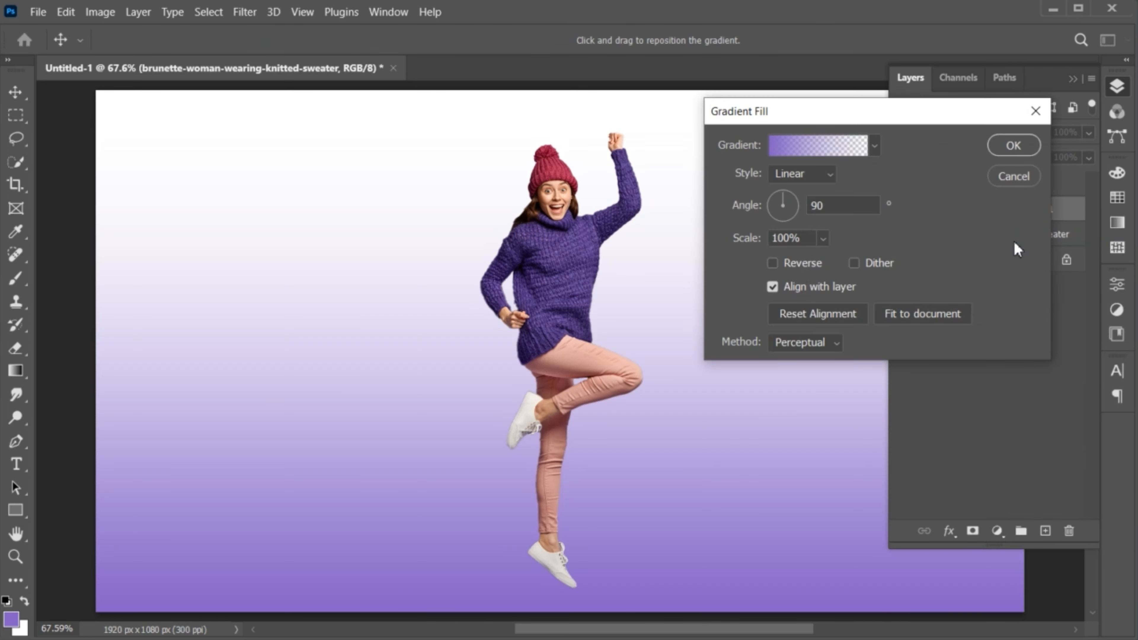
click(795, 174)
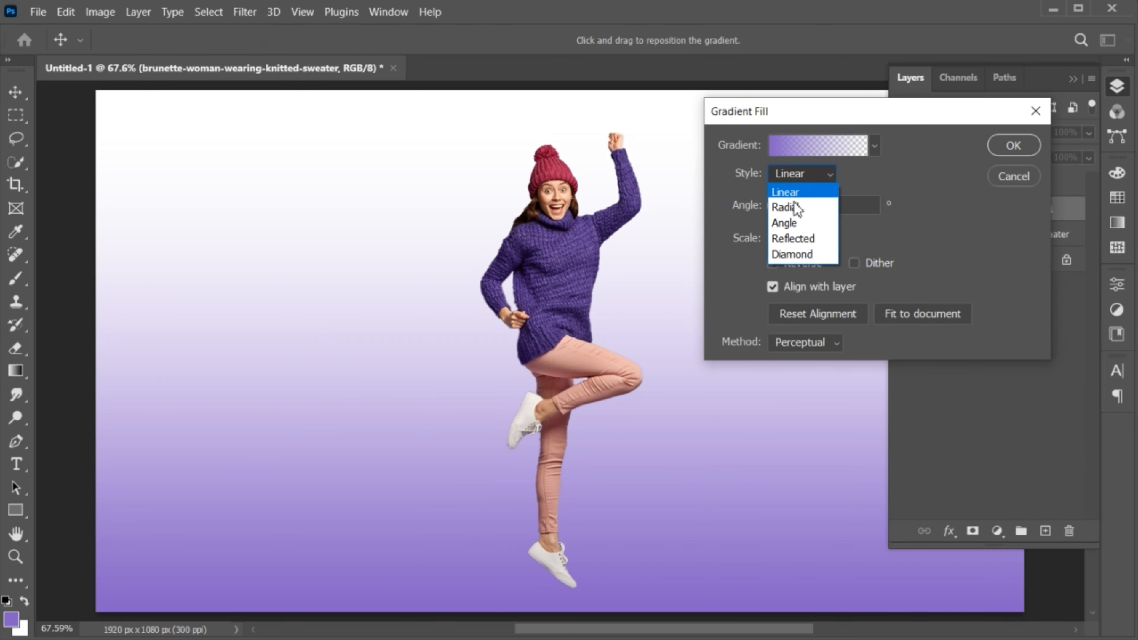
click(792, 207)
- Set the gradient's right stop to dark purple at 100% opacity
click(812, 145)
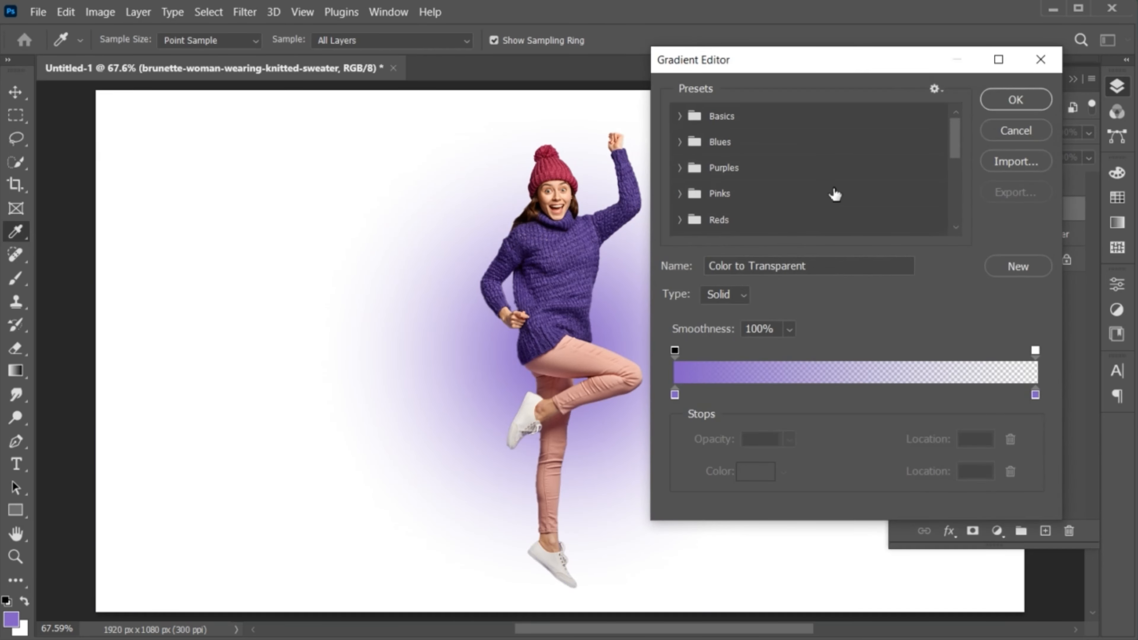
double_click(1036, 396)
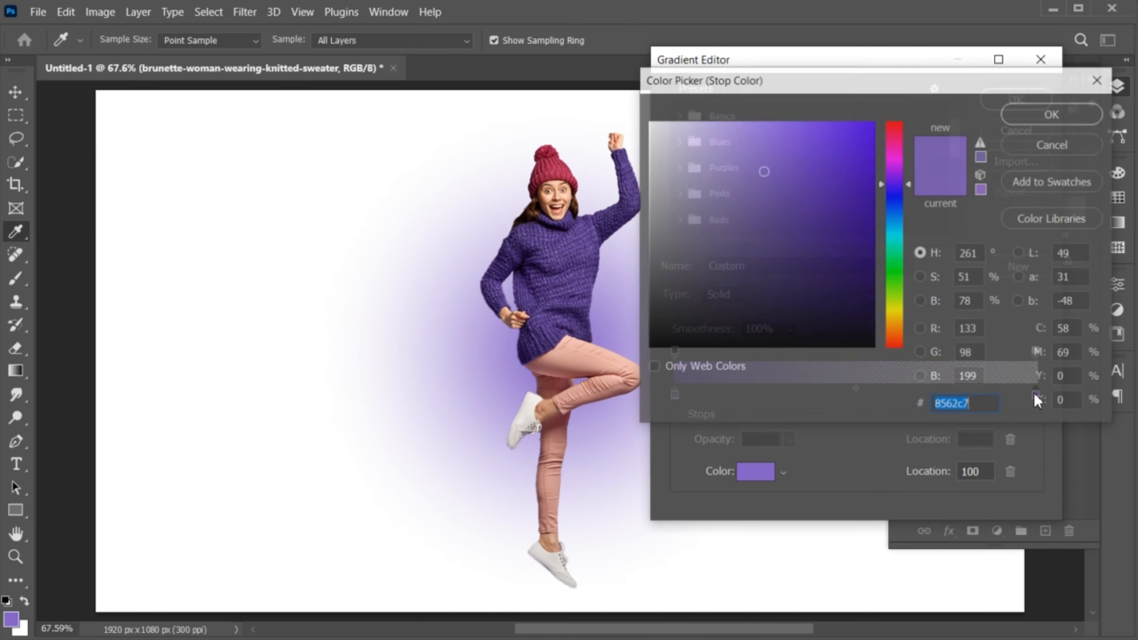
click(560, 224)
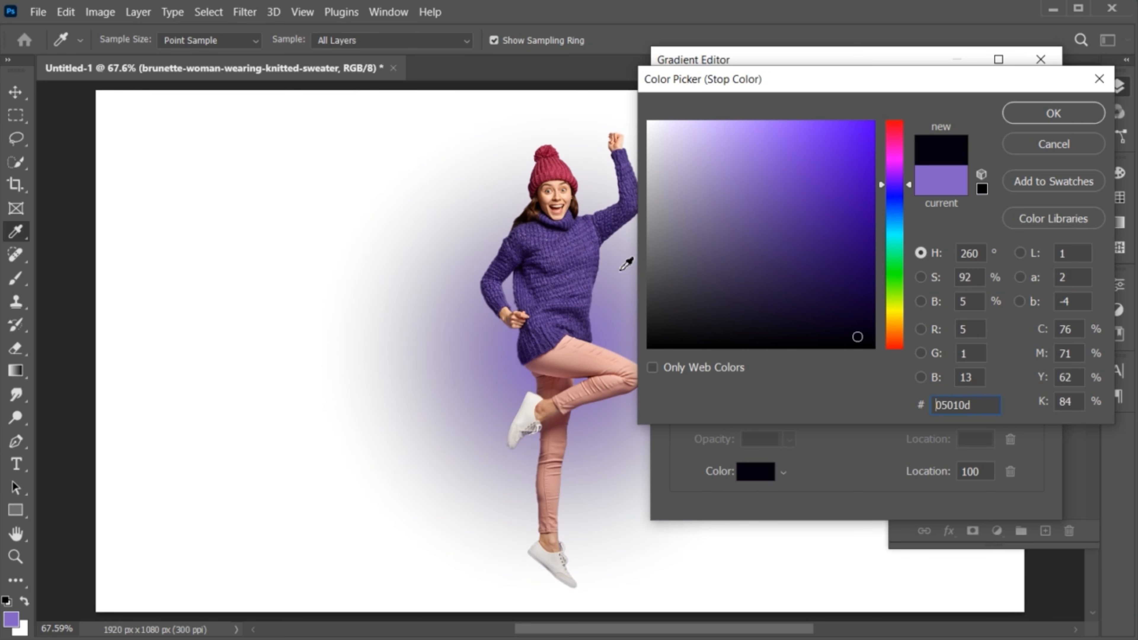
click(858, 305)
drag(858, 305, 860, 293)
click(1029, 117)
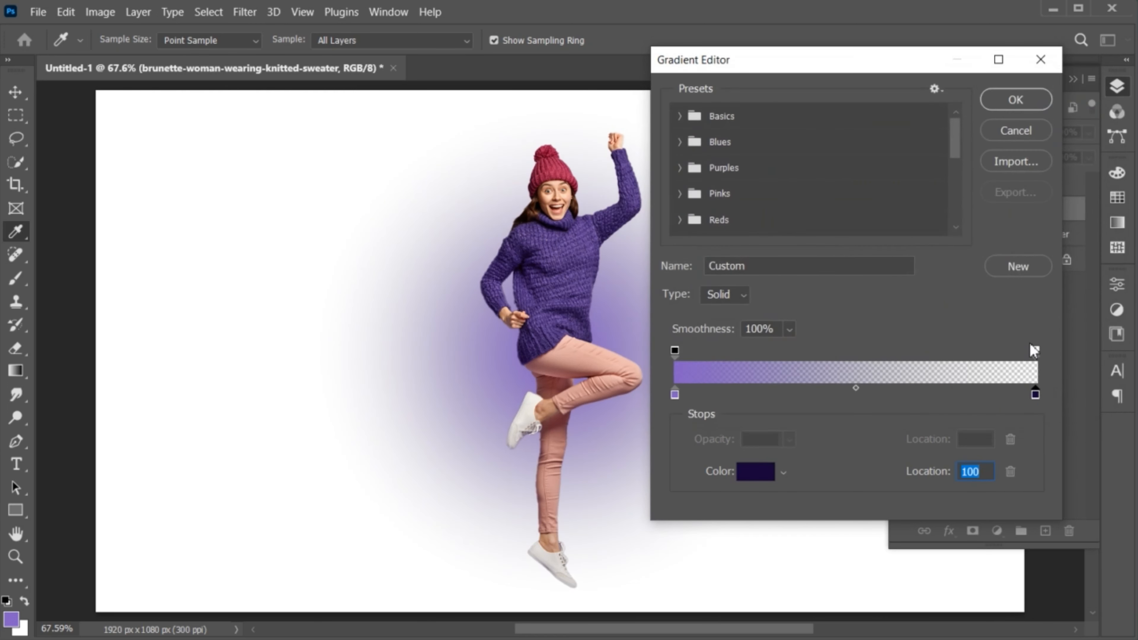
click(1035, 354)
click(790, 440)
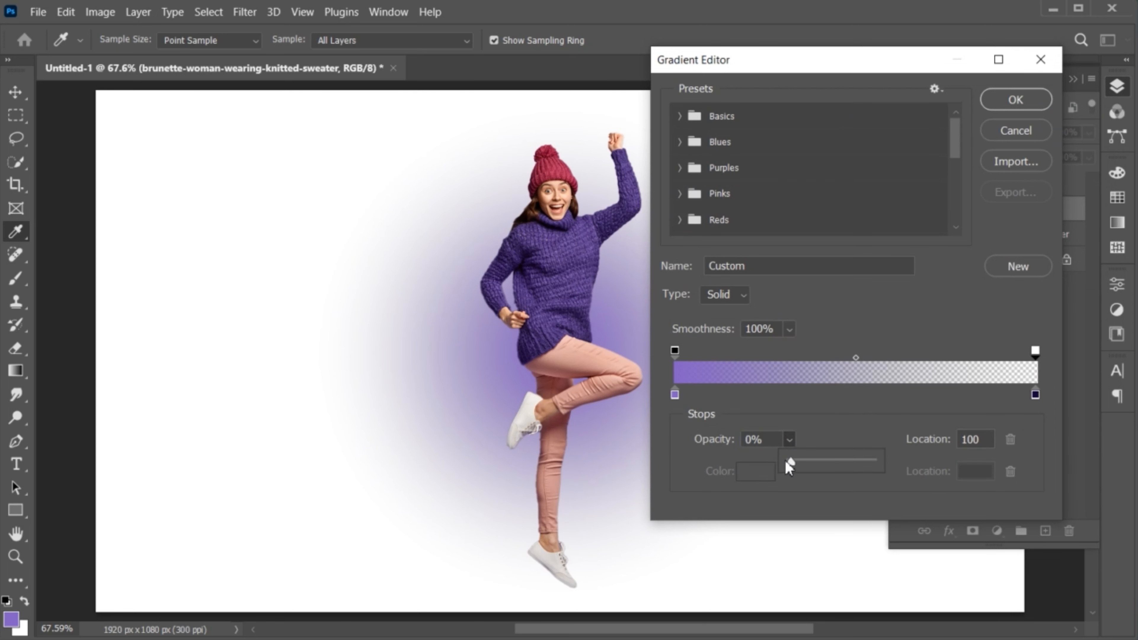
drag(787, 462, 887, 466)
- Make the left stop light lavender, then apply the gradient at about 252% scale
click(674, 395)
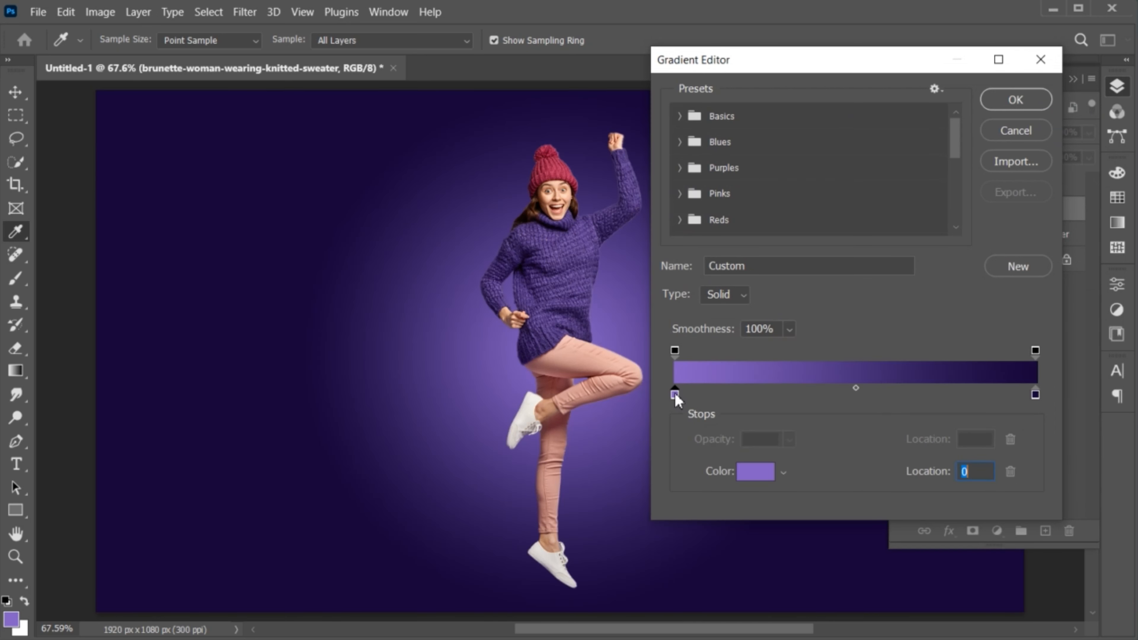
double_click(675, 395)
click(739, 150)
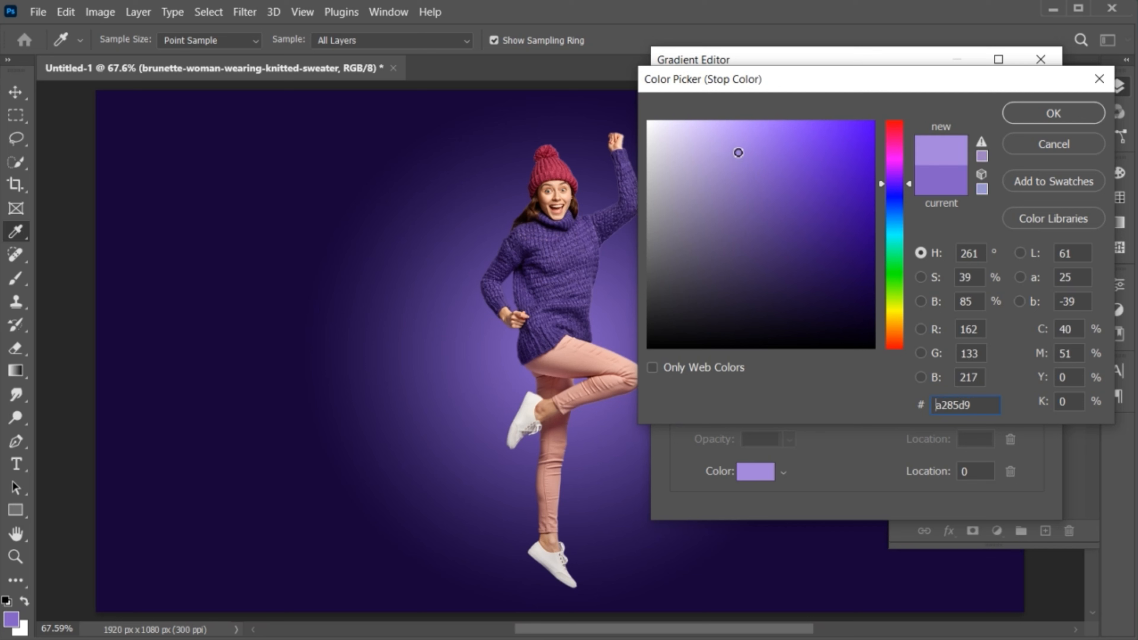
drag(736, 150, 733, 149)
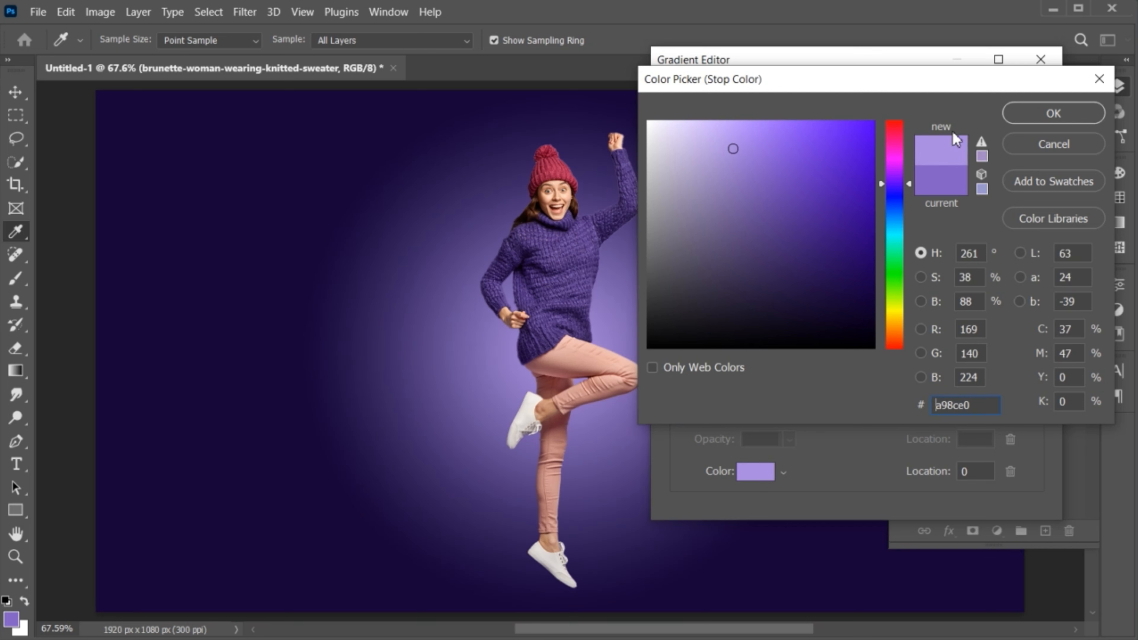
click(1053, 114)
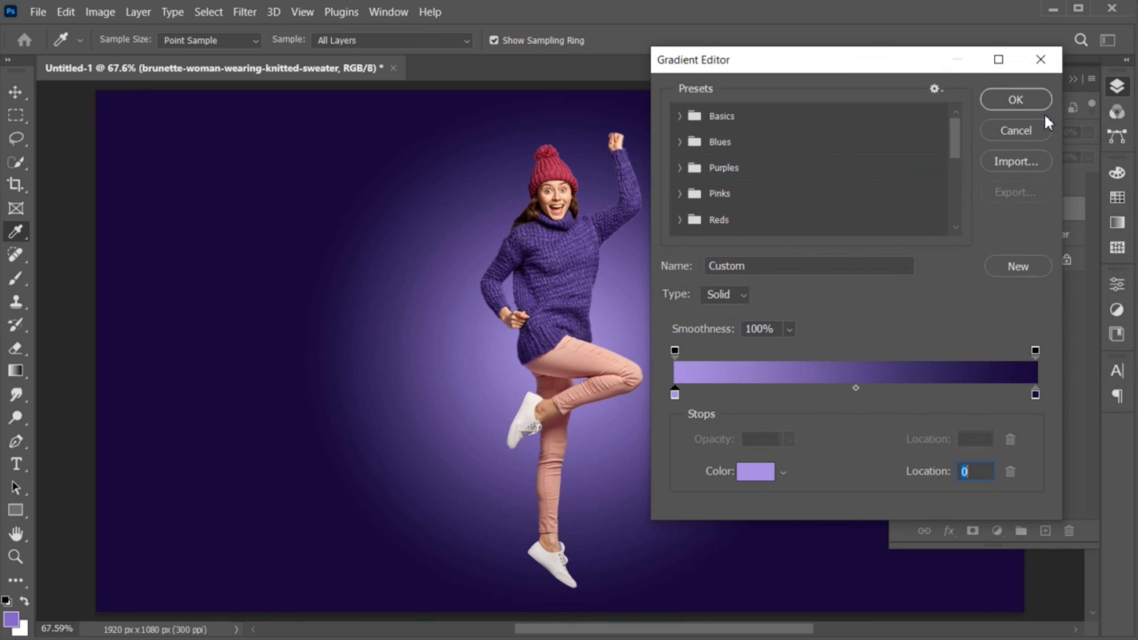
click(1016, 101)
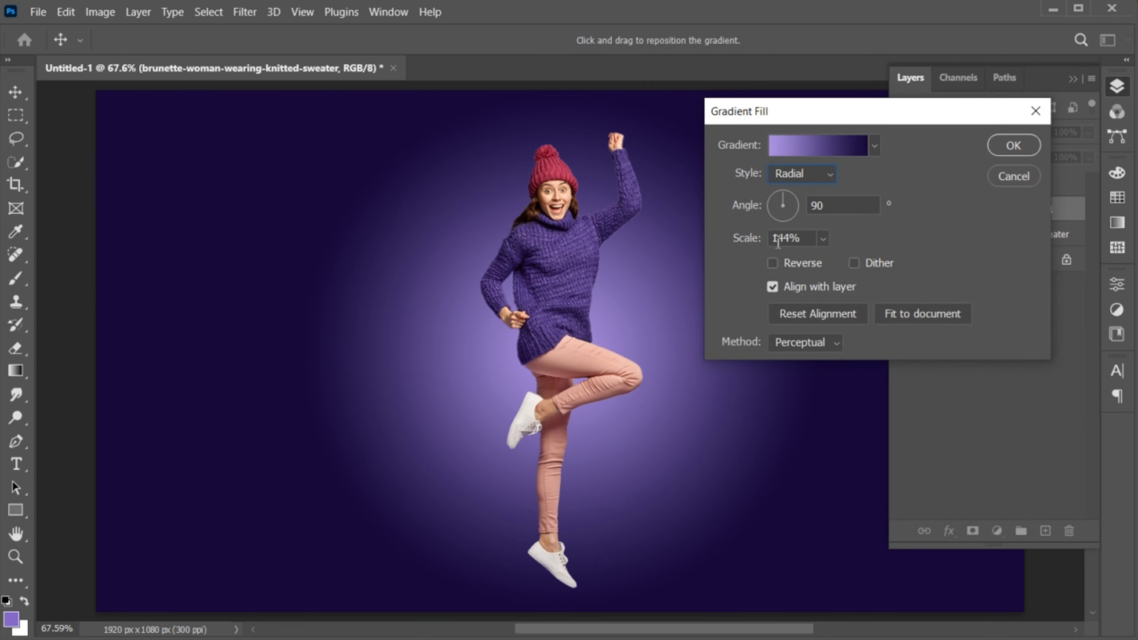
mouse_move(747, 238)
mouse_down()
mouse_move(757, 239)
mouse_move(737, 239)
mouse_move(750, 242)
mouse_up()
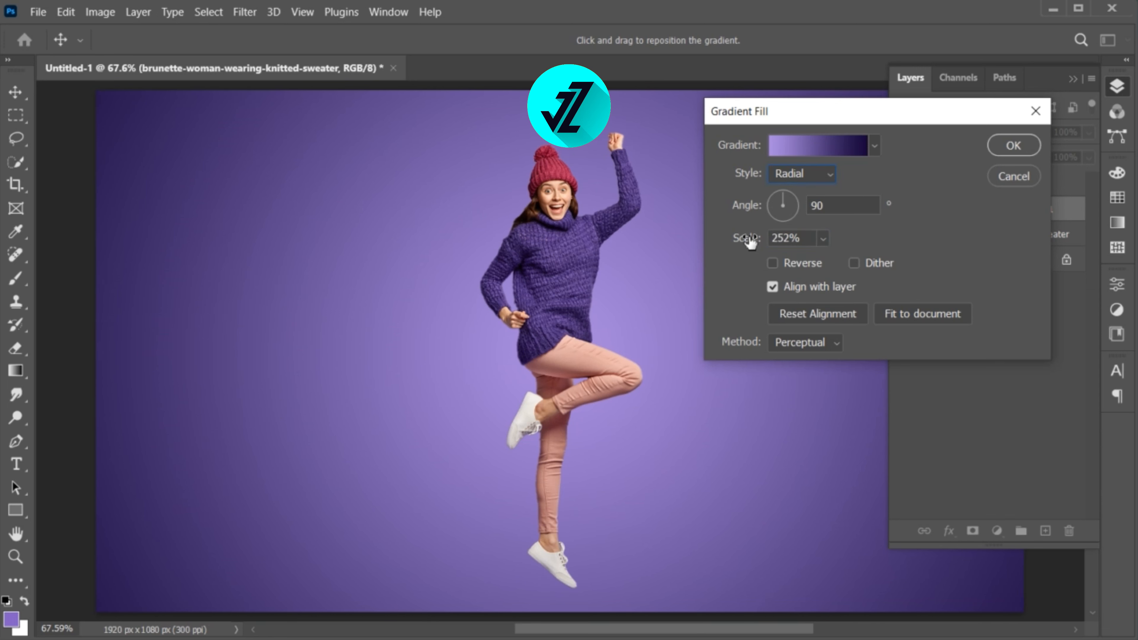
click(1011, 147)
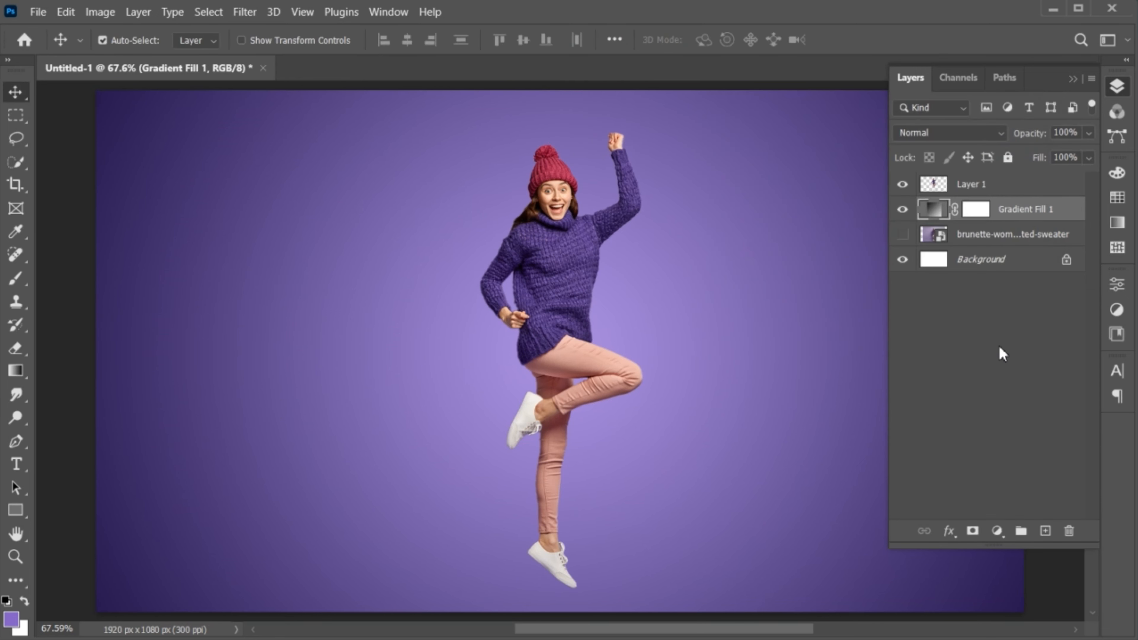
- On a new Layer 2, paint a soft lighter-purple glow along the canvas bottom at 58% brush opacity
click(1046, 531)
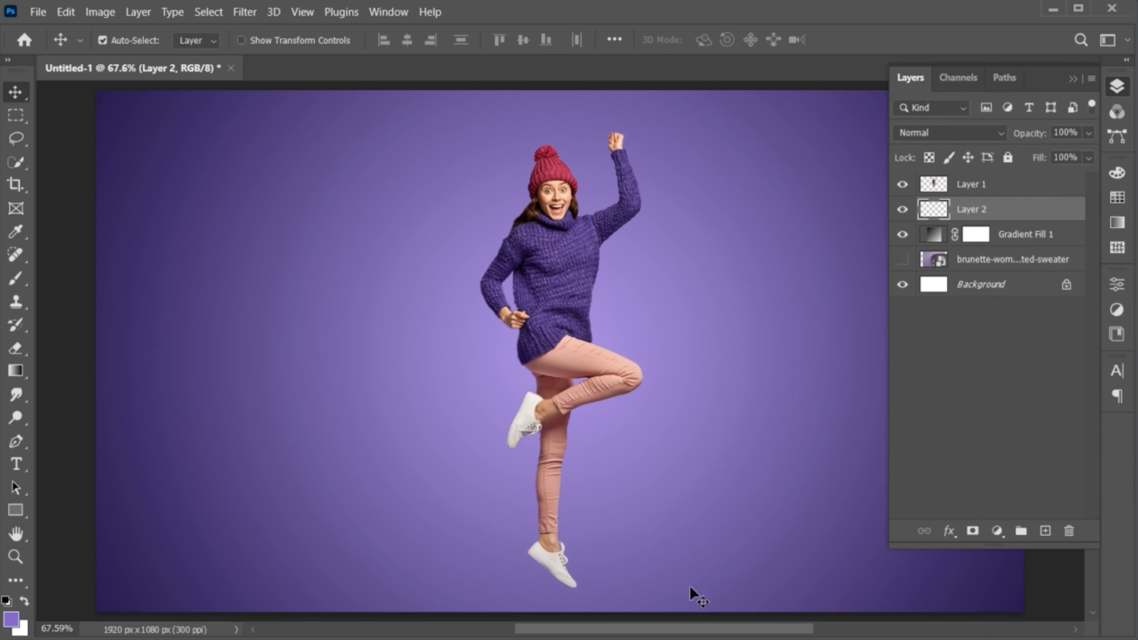
key(z)
drag(690, 587, 597, 484)
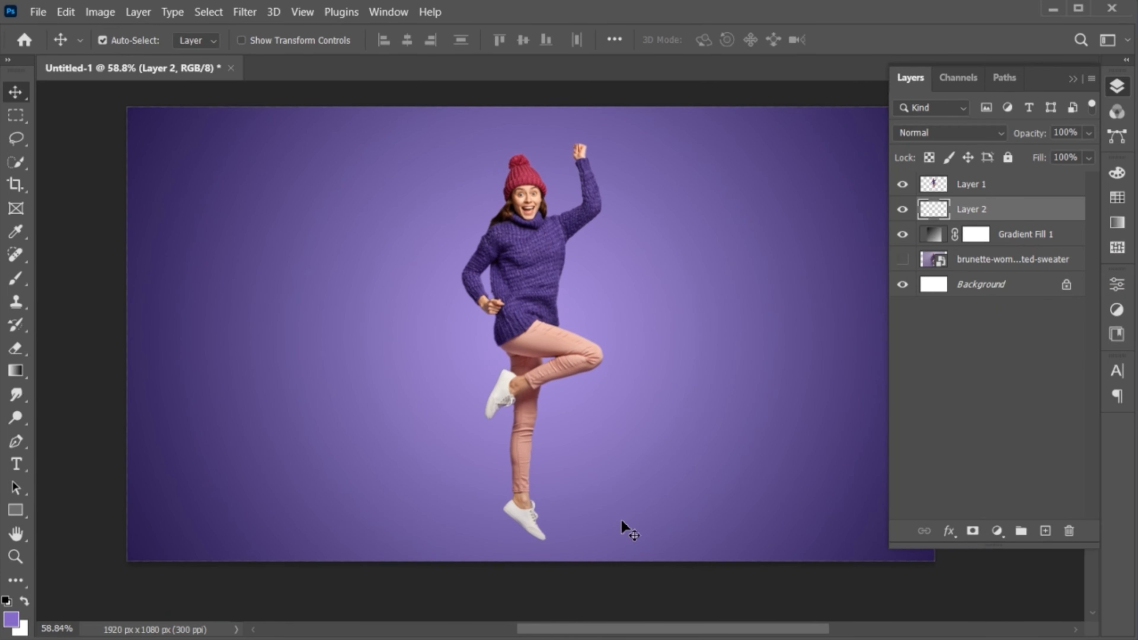
drag(621, 521, 602, 496)
key(v)
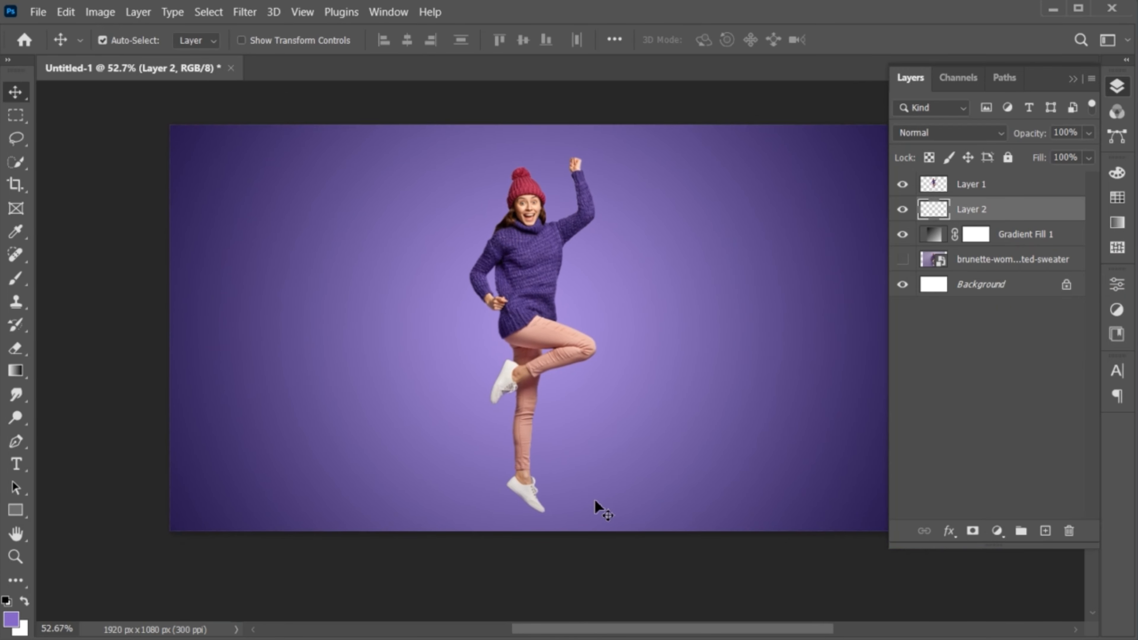
click(16, 278)
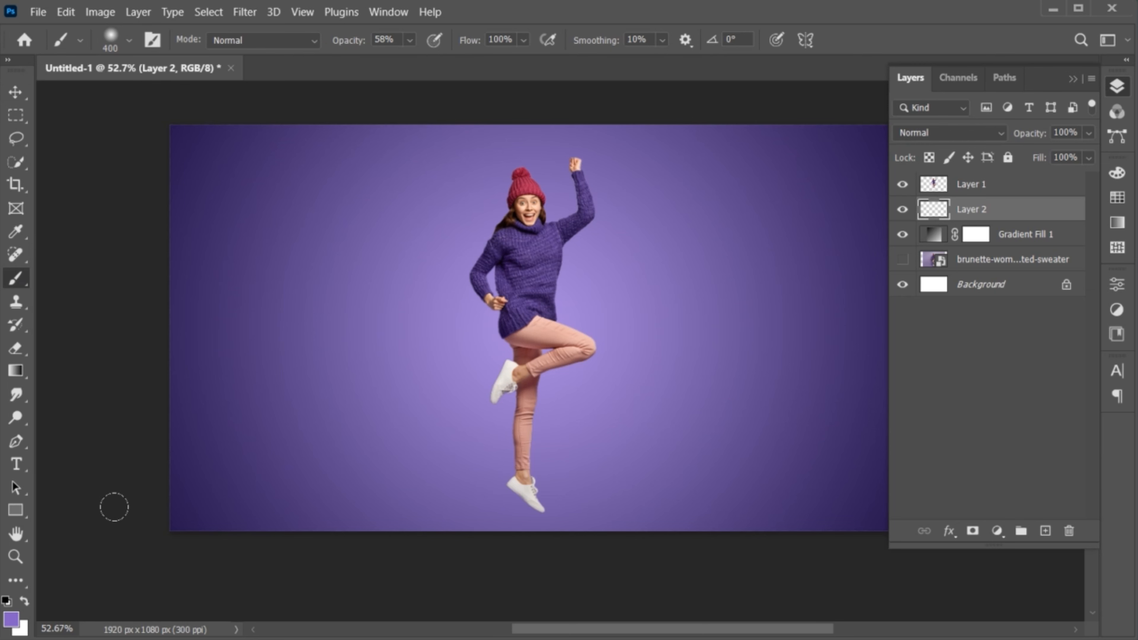
drag(116, 500, 941, 508)
- Hide Layer 1 containing the jumping woman
key(v)
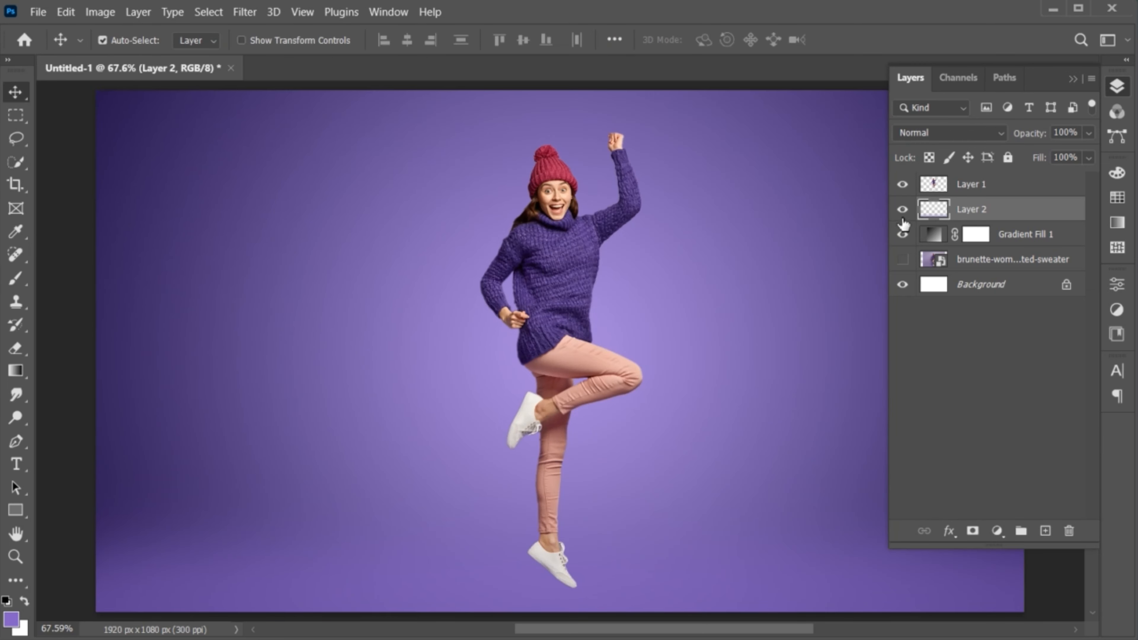
click(973, 188)
key(ctrl+comma)
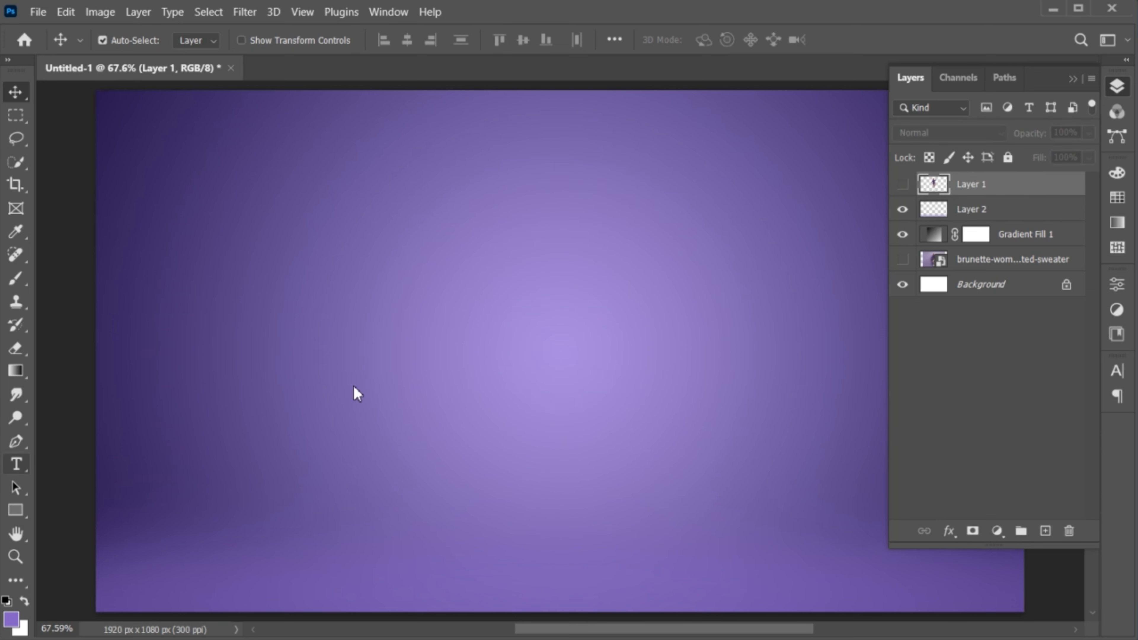
- Type TRENDING on the canvas and set it in the Nagasaki Regular font
key(t)
click(451, 331)
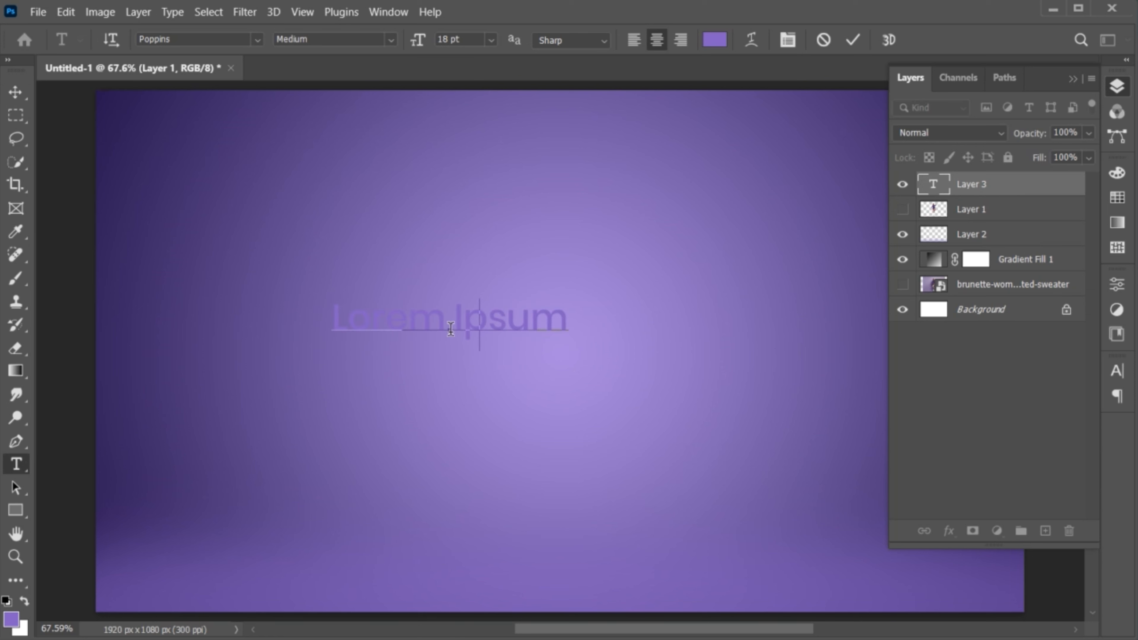
text(TRENDING)
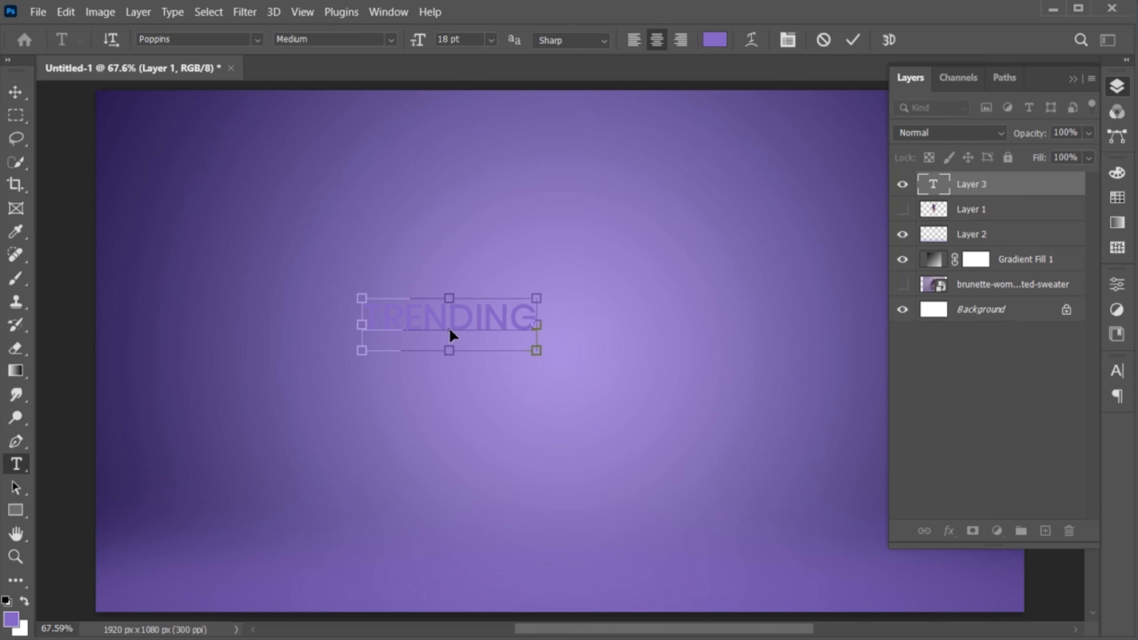
key(ctrl+a)
click(208, 40)
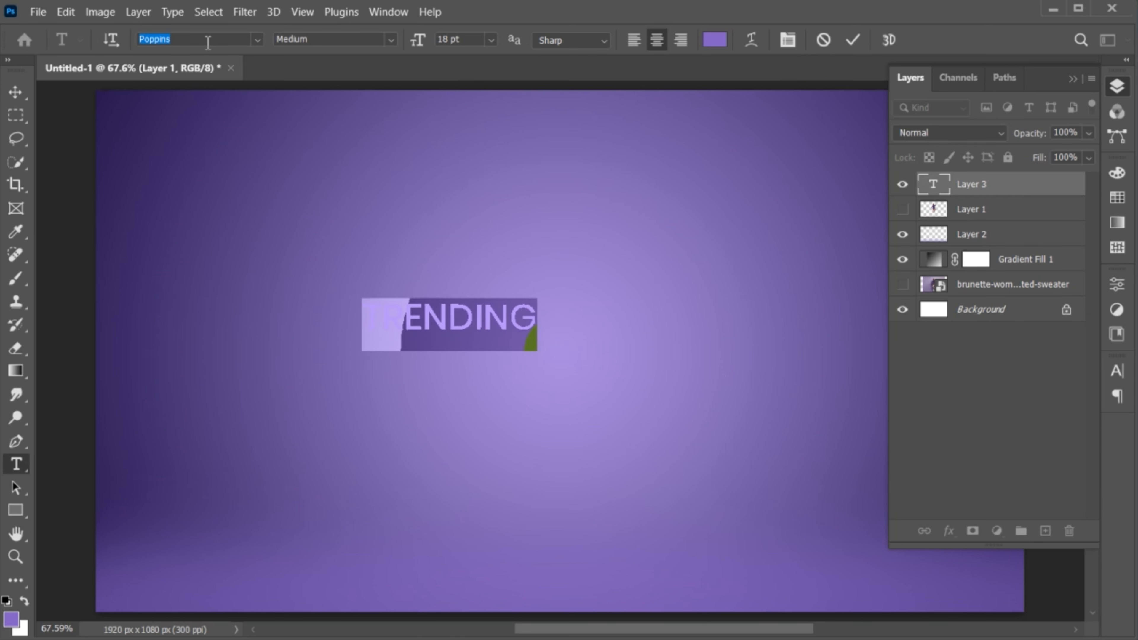
text(NAGASAKI)
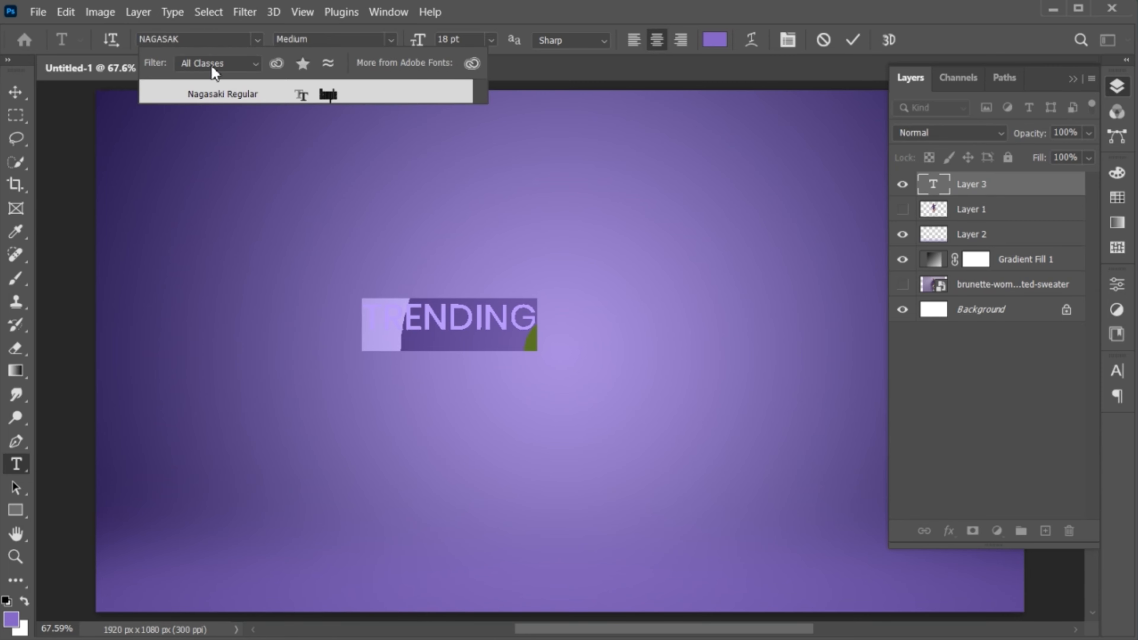
click(223, 94)
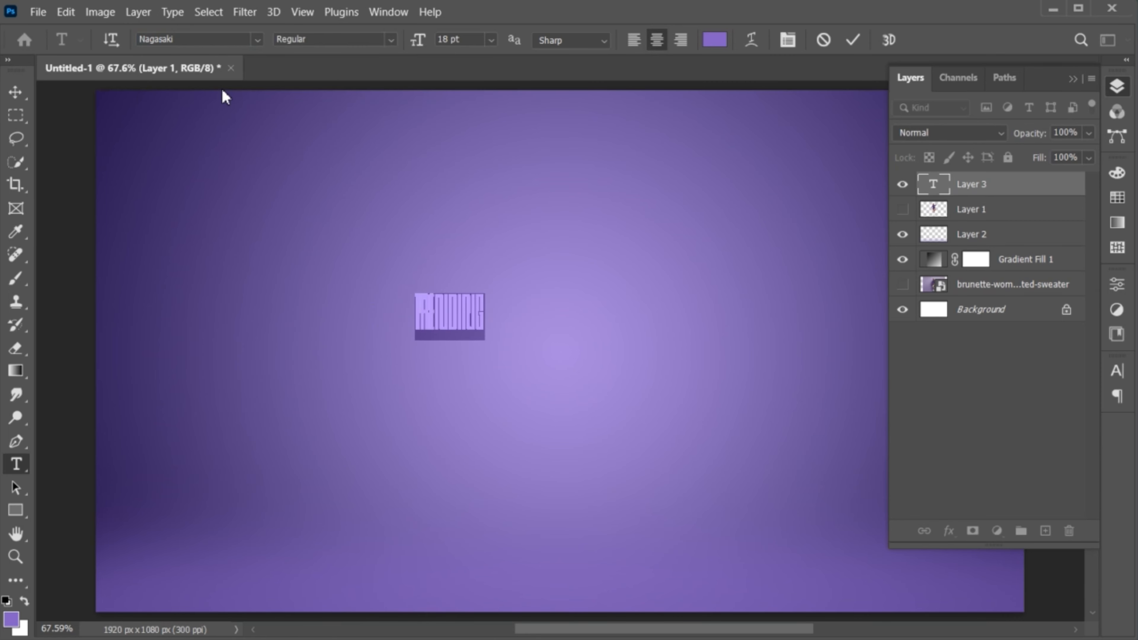
- Colour the TRENDING text white (ffffff) and commit the text
click(714, 42)
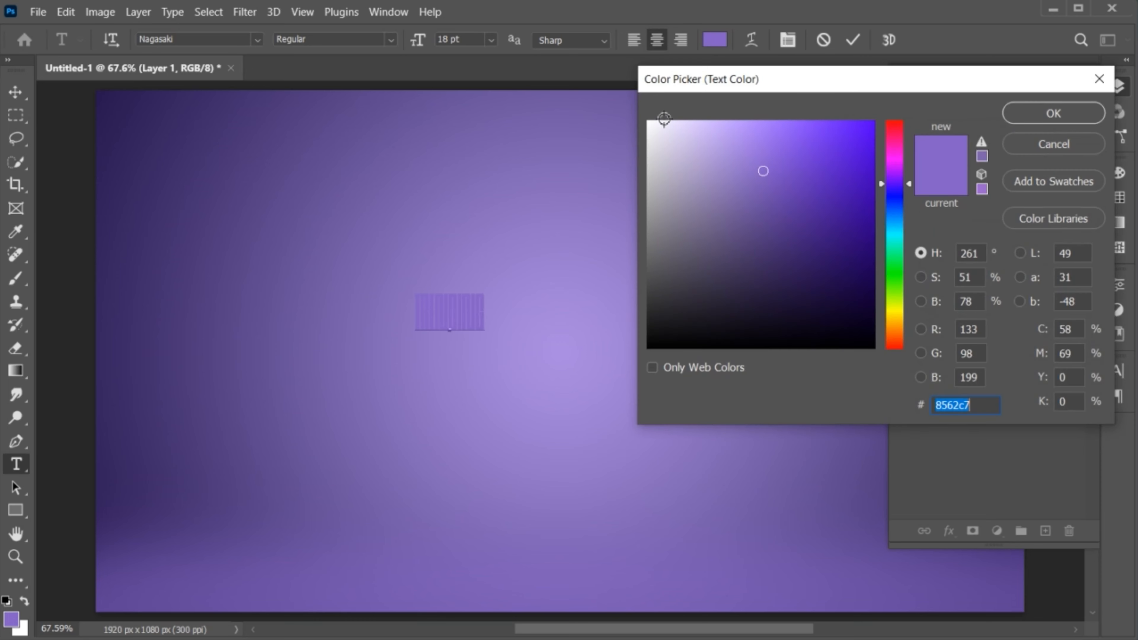
drag(657, 134, 641, 112)
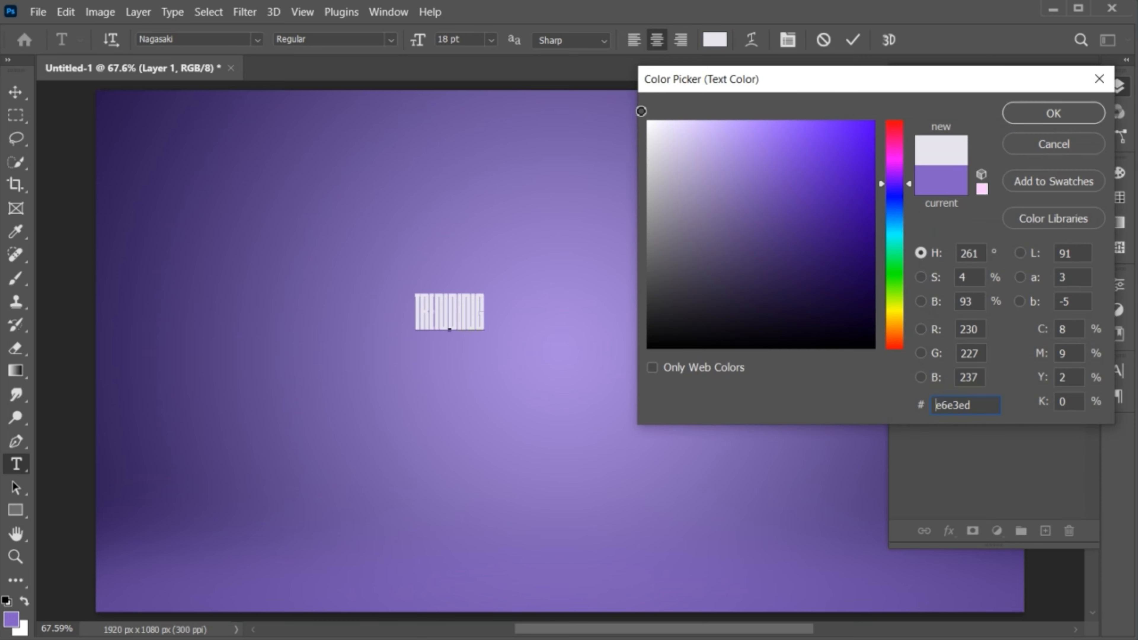
click(1054, 114)
click(854, 41)
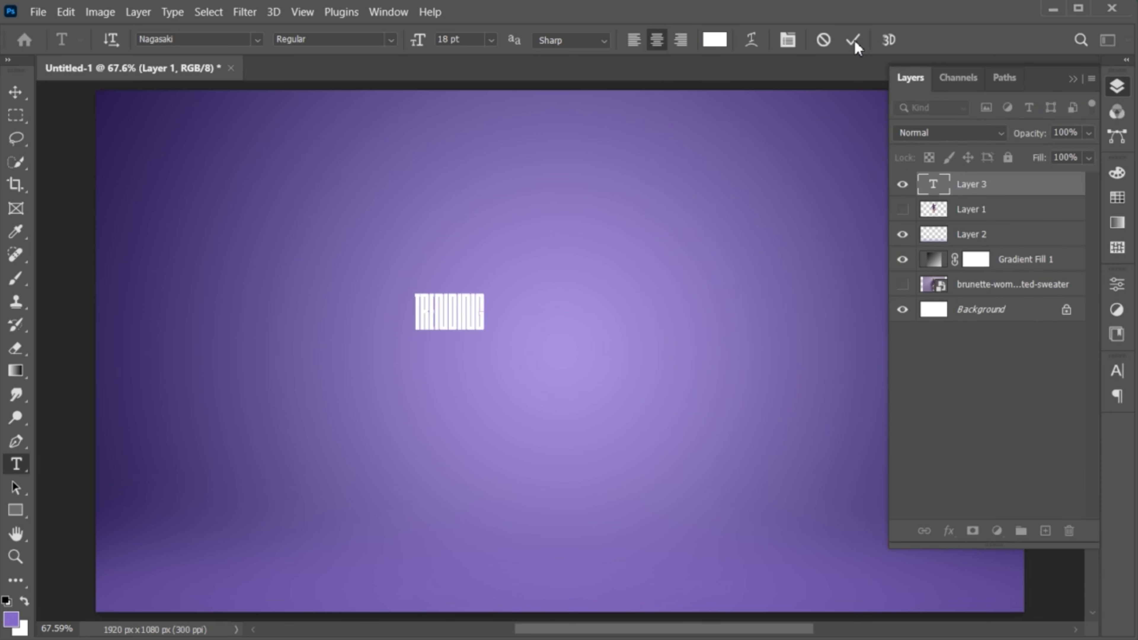
- Scale TRENDING up to about 494% and centre it horizontally on the upper poster
click(15, 92)
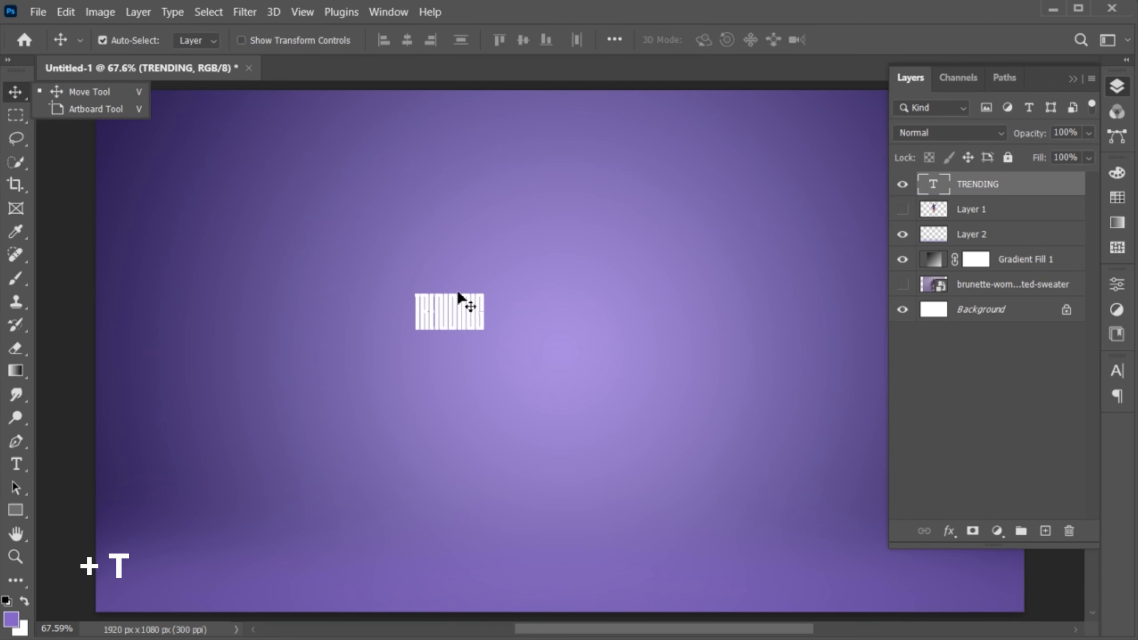
key(ctrl+t)
drag(490, 318, 584, 319)
drag(488, 304, 592, 282)
drag(691, 304, 719, 299)
drag(665, 267, 660, 287)
drag(719, 320, 733, 324)
key(Return)
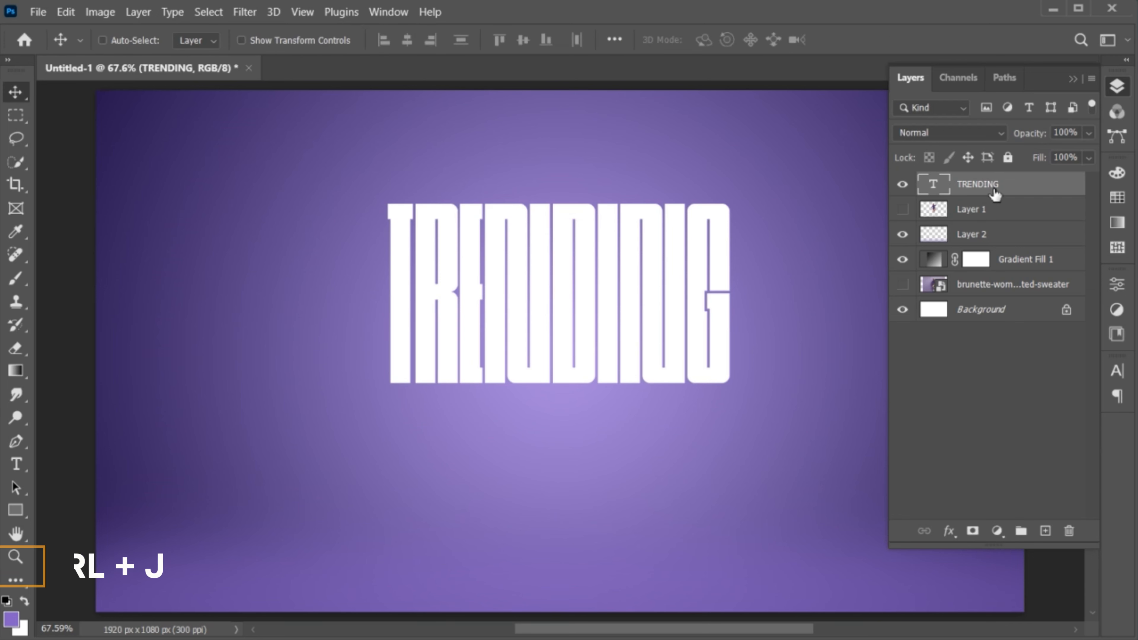
- Duplicate TRENDING as a smart object, flip it vertically and move it beneath the original
key(ctrl+j)
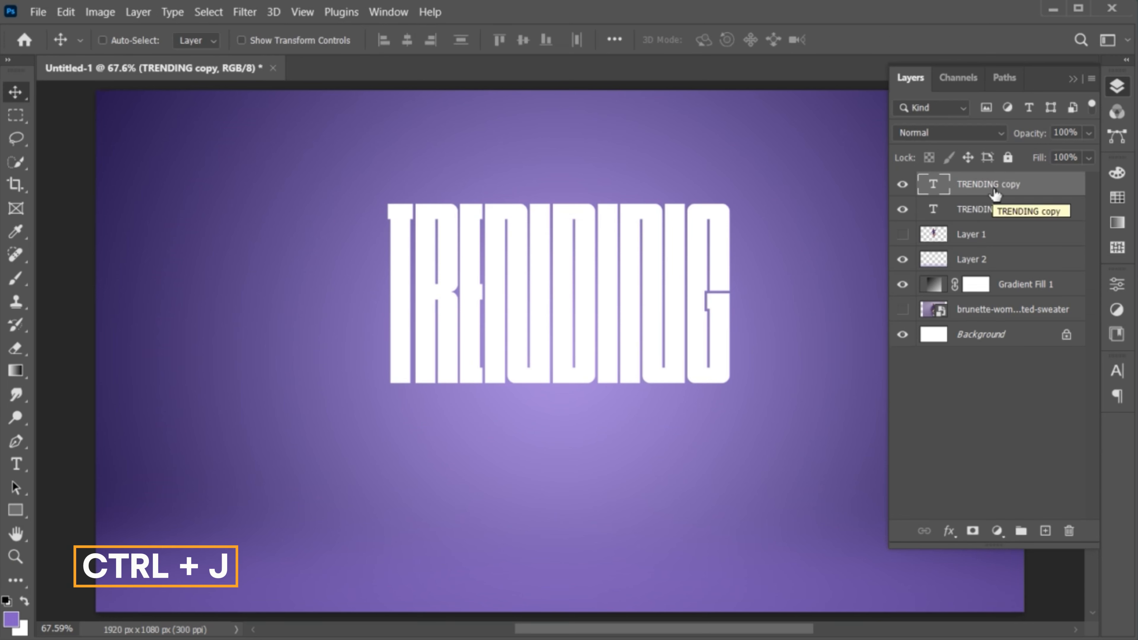
right_click(968, 188)
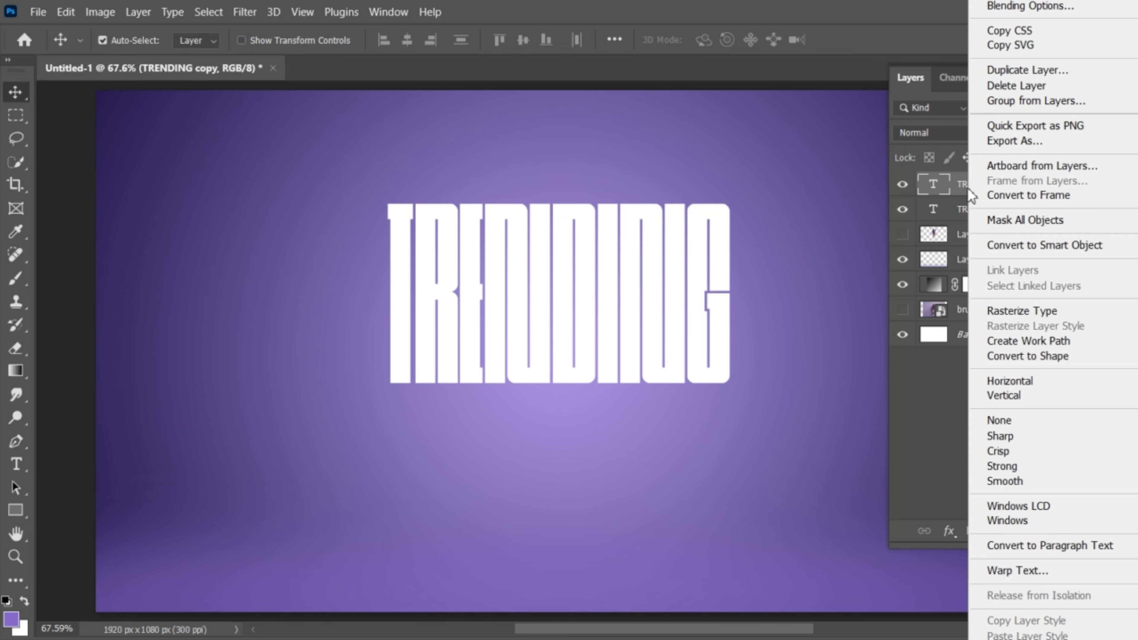
click(987, 245)
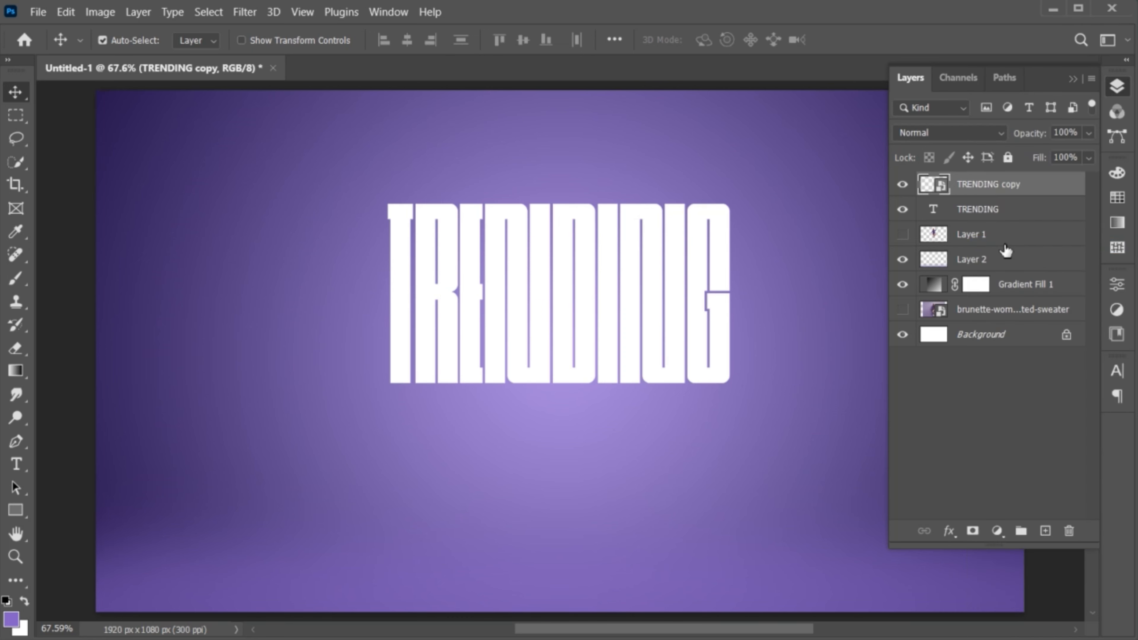
key(ctrl+t)
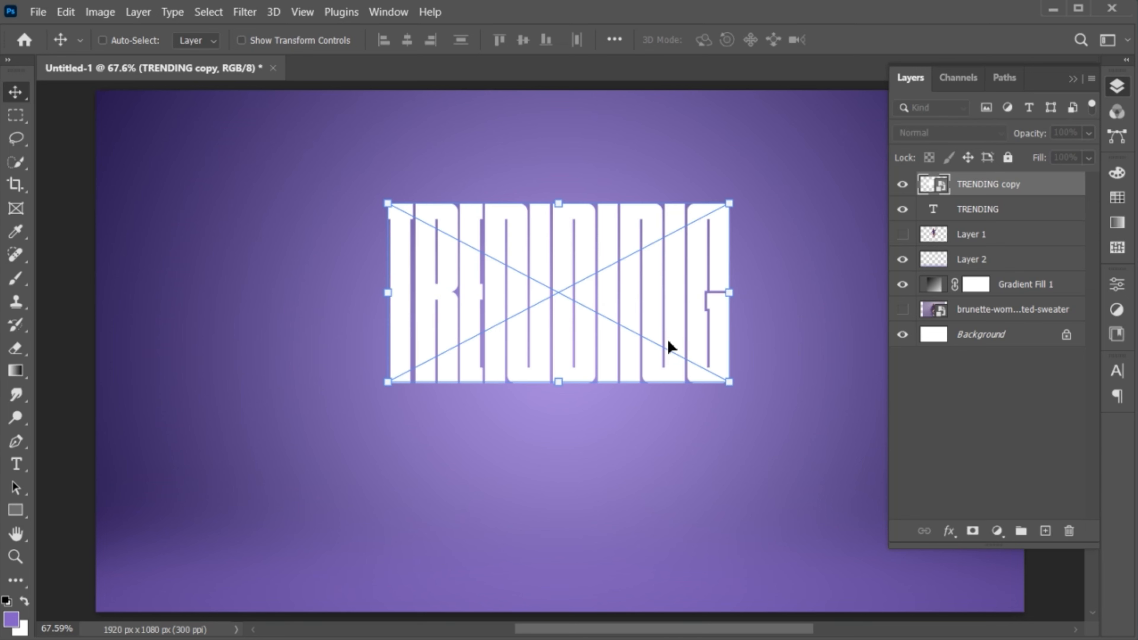
right_click(481, 435)
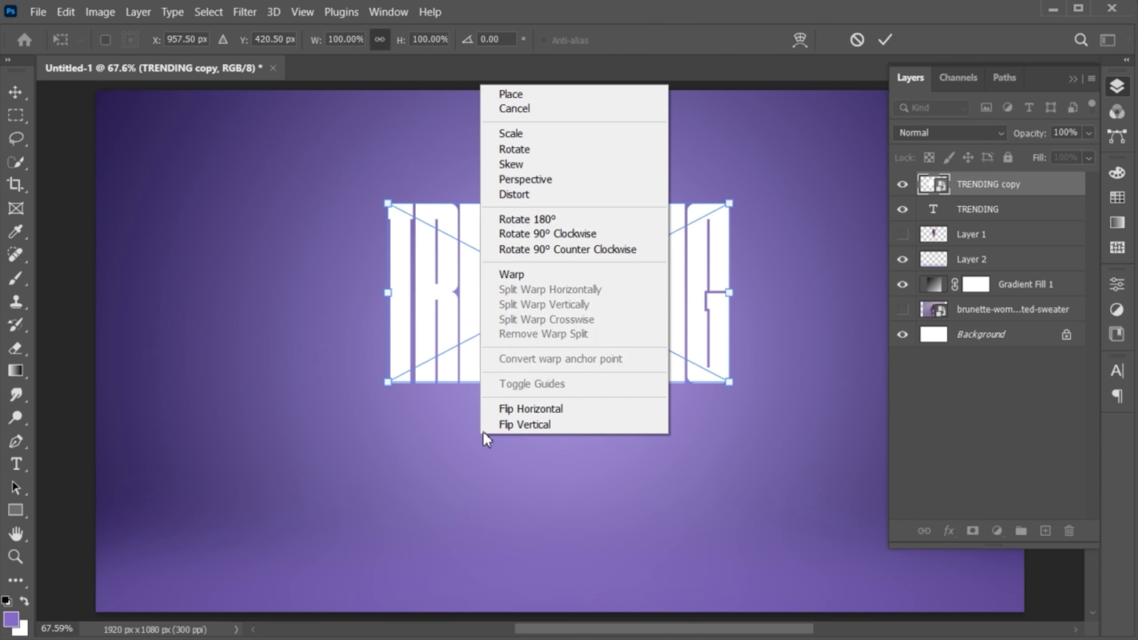
click(553, 426)
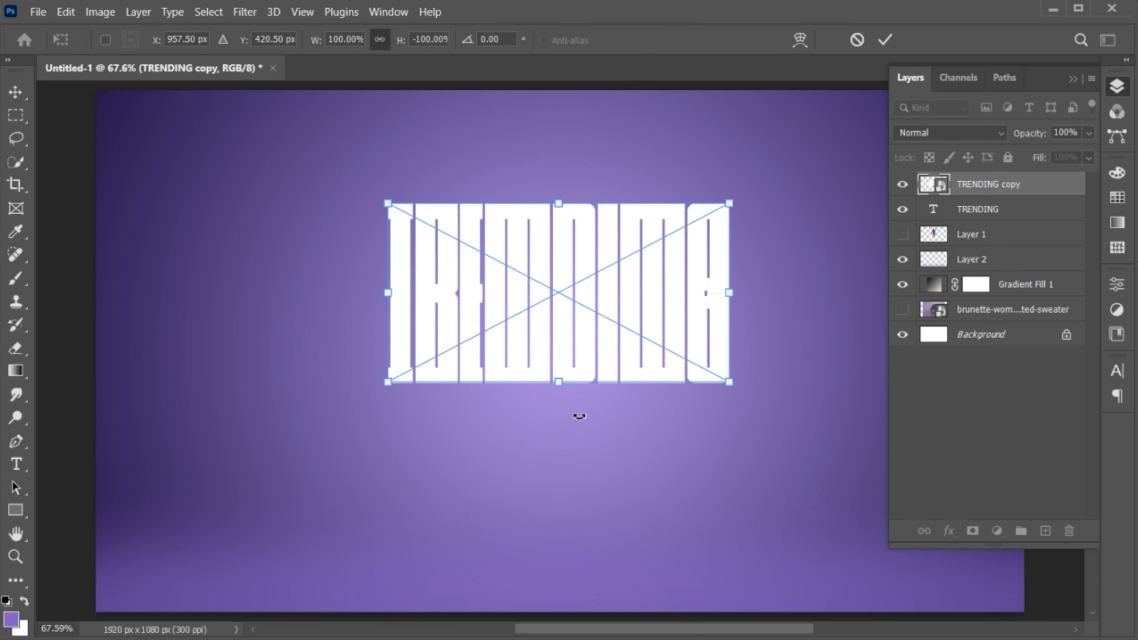
drag(566, 268, 565, 433)
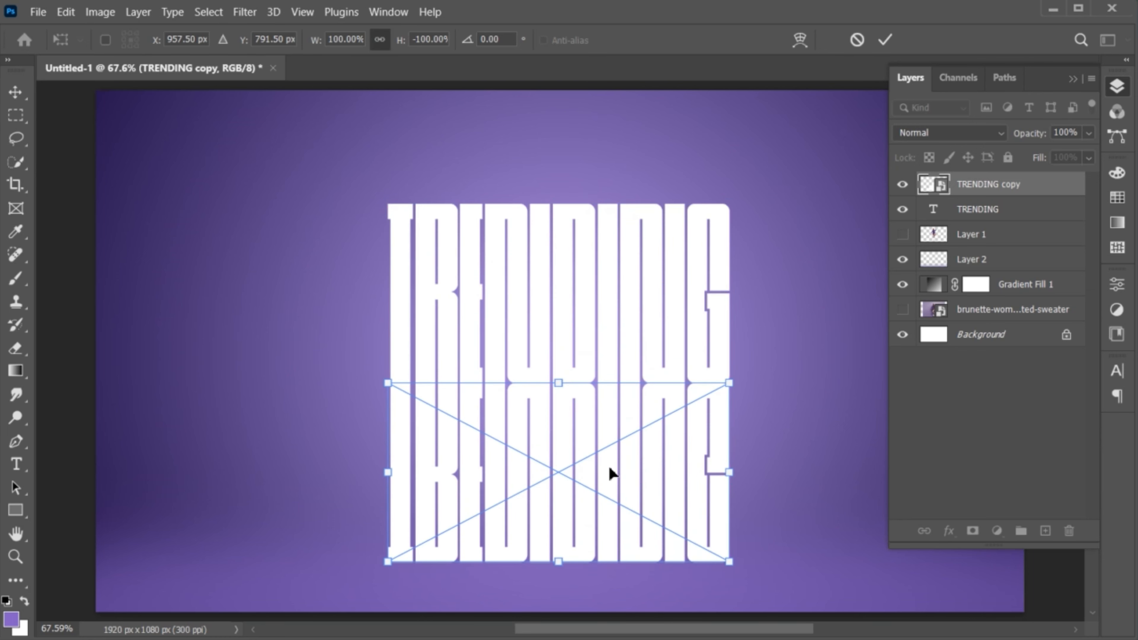
key(Return)
- Apply a Perspective transform fanning the copy's bottom outward into a floor, then nudge it down
key(ctrl+space)
drag(617, 489, 528, 448)
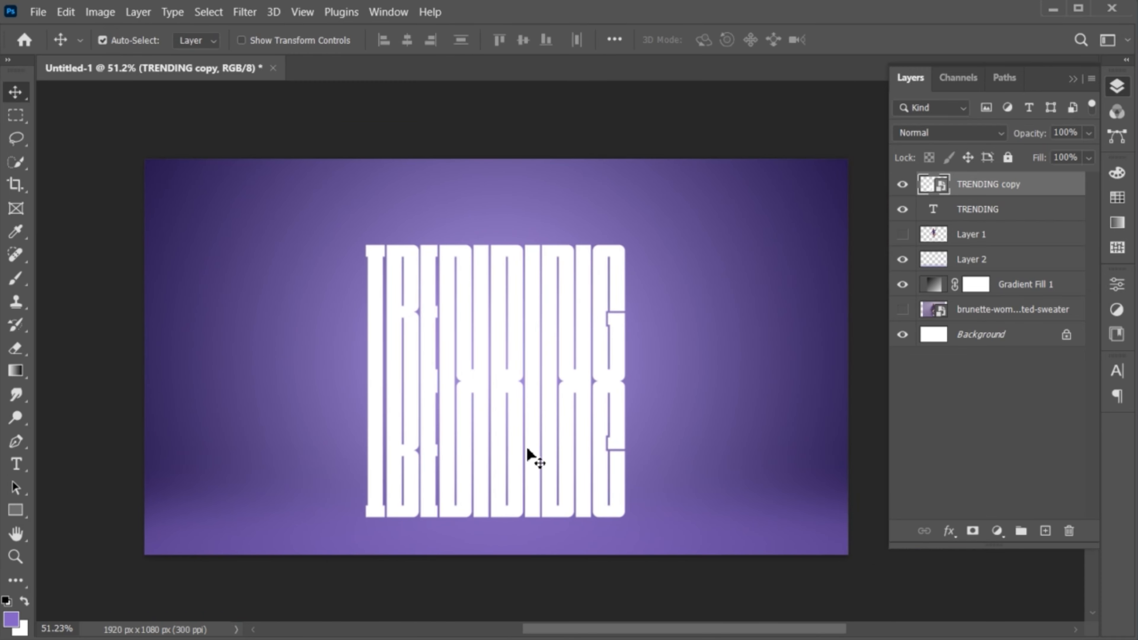
click(1072, 79)
key(ctrl+t)
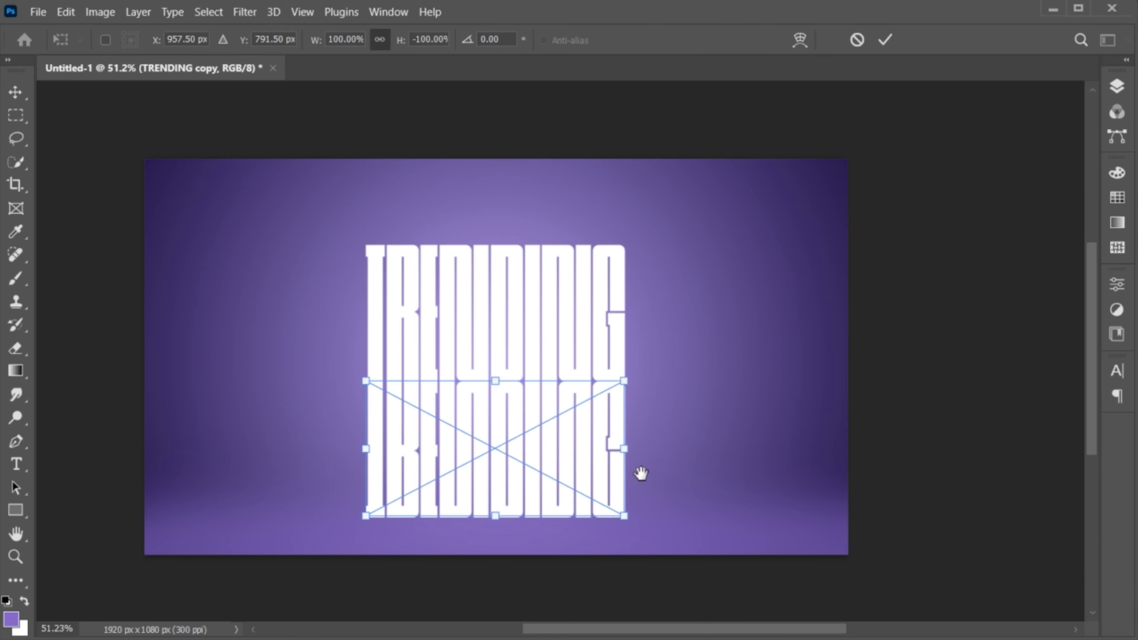
drag(641, 473, 666, 465)
right_click(528, 473)
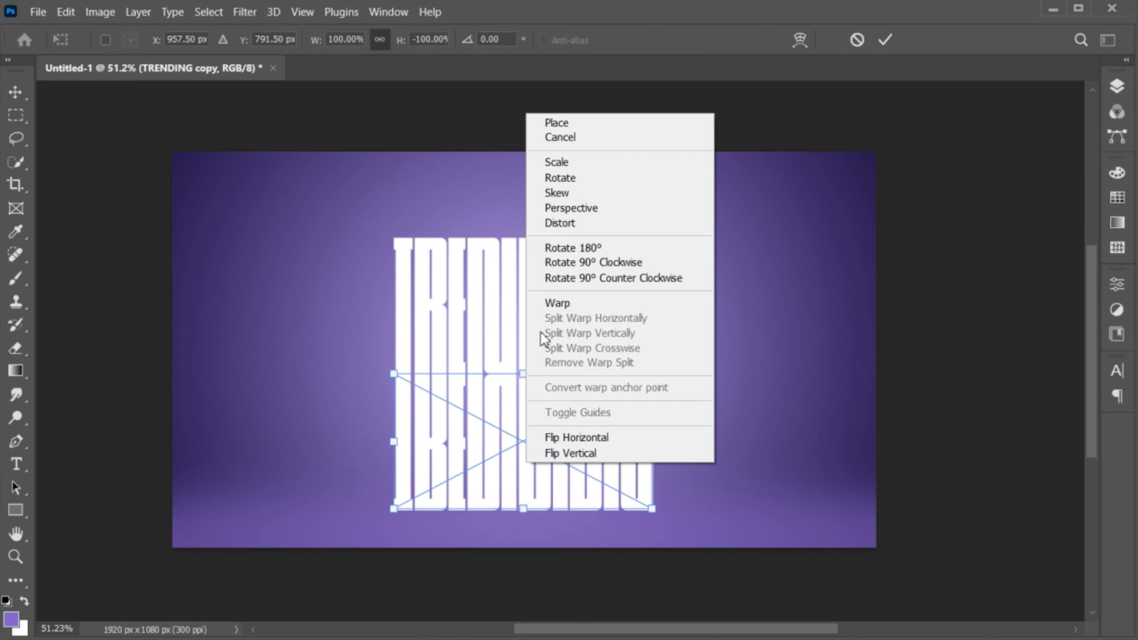
click(565, 210)
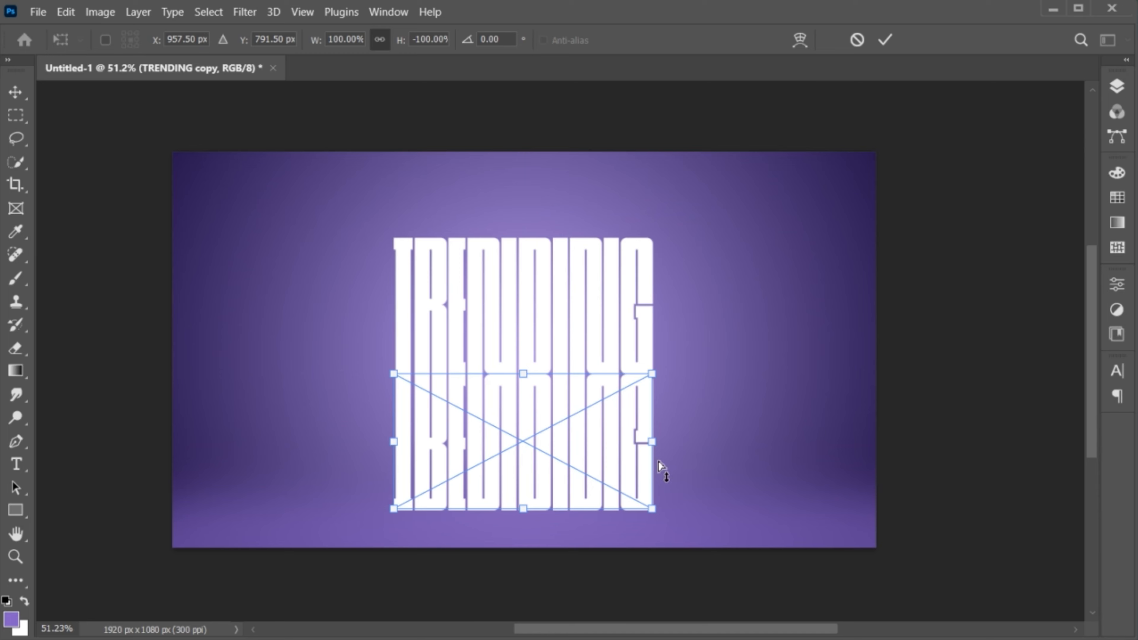
drag(653, 515, 999, 432)
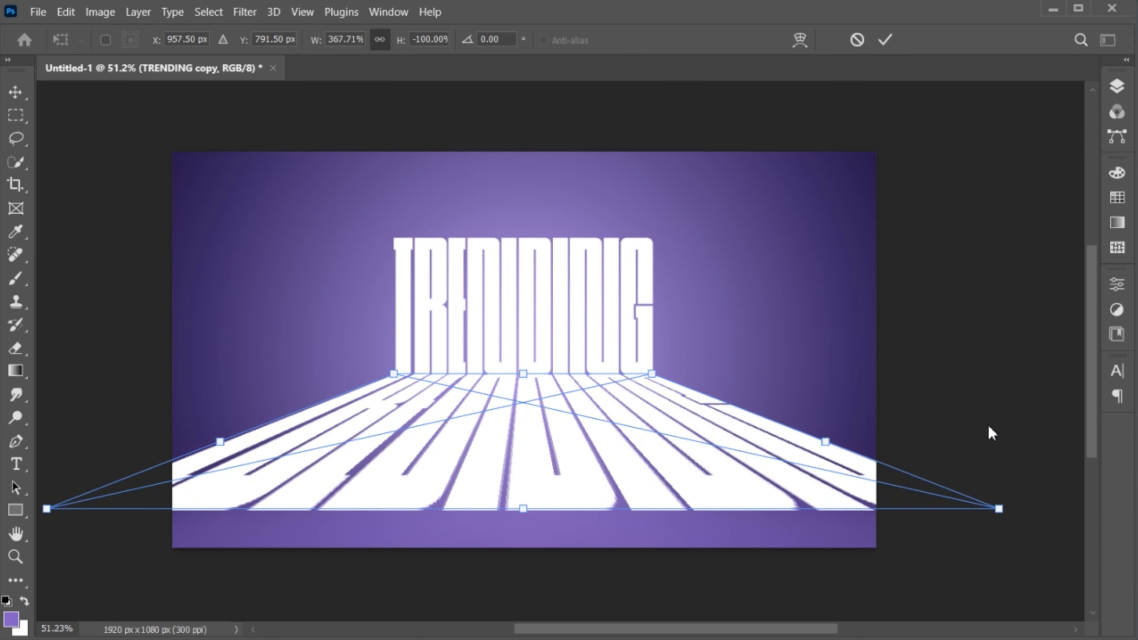
click(886, 40)
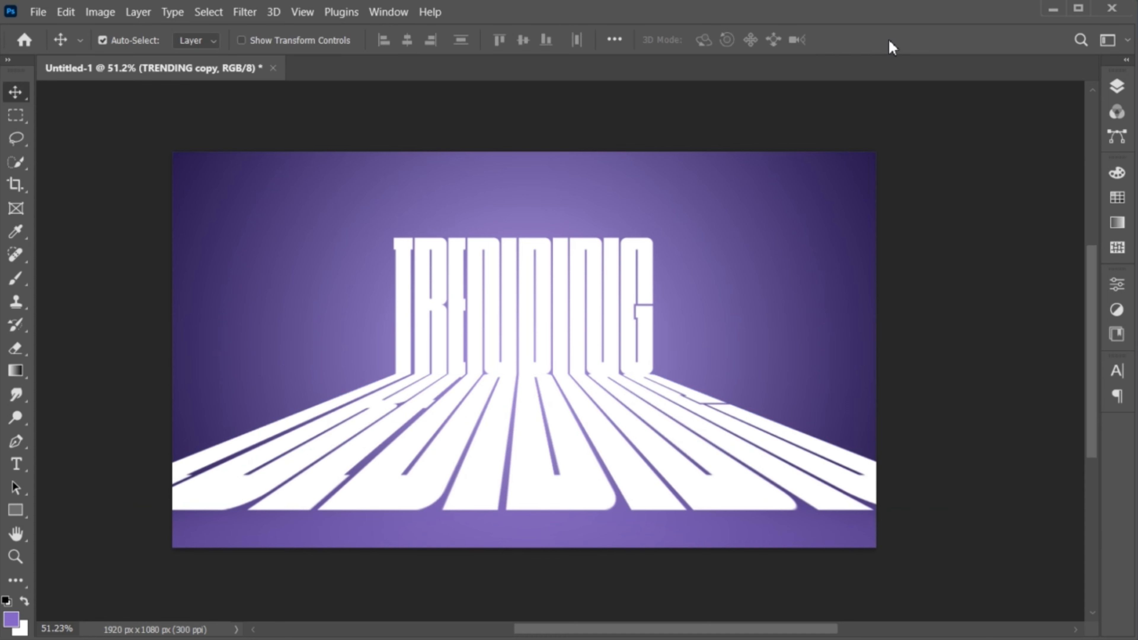
key(Down)
key(Down)
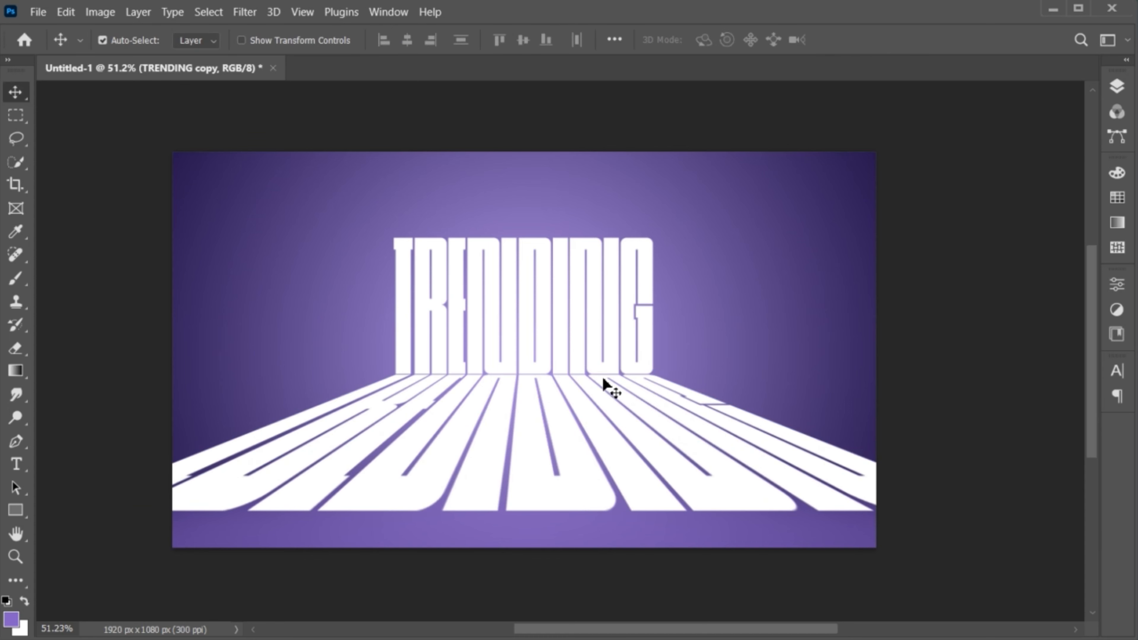
scroll(603, 380, up, 2)
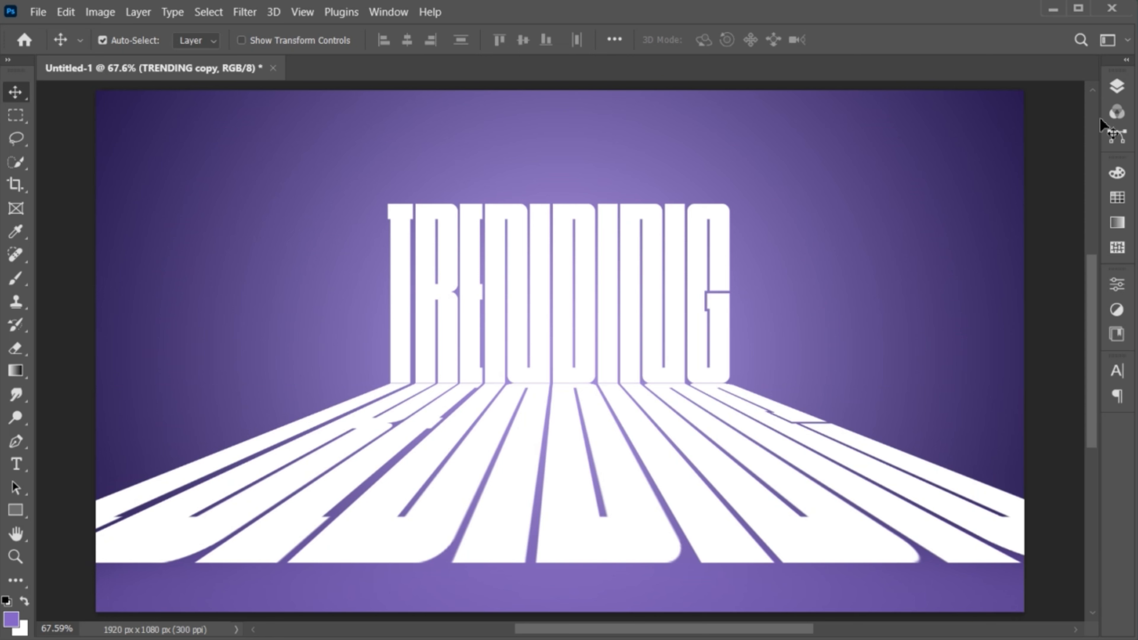
- Add a layer mask to TRENDING copy and draw a gradient fading the reflection toward the bottom
click(1121, 87)
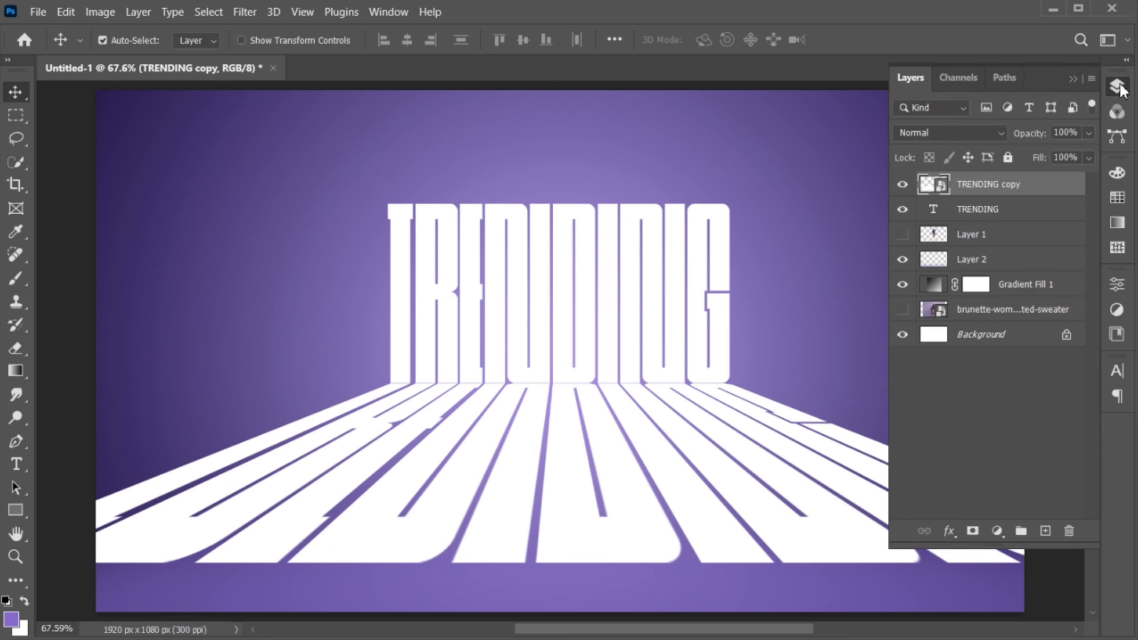
click(973, 531)
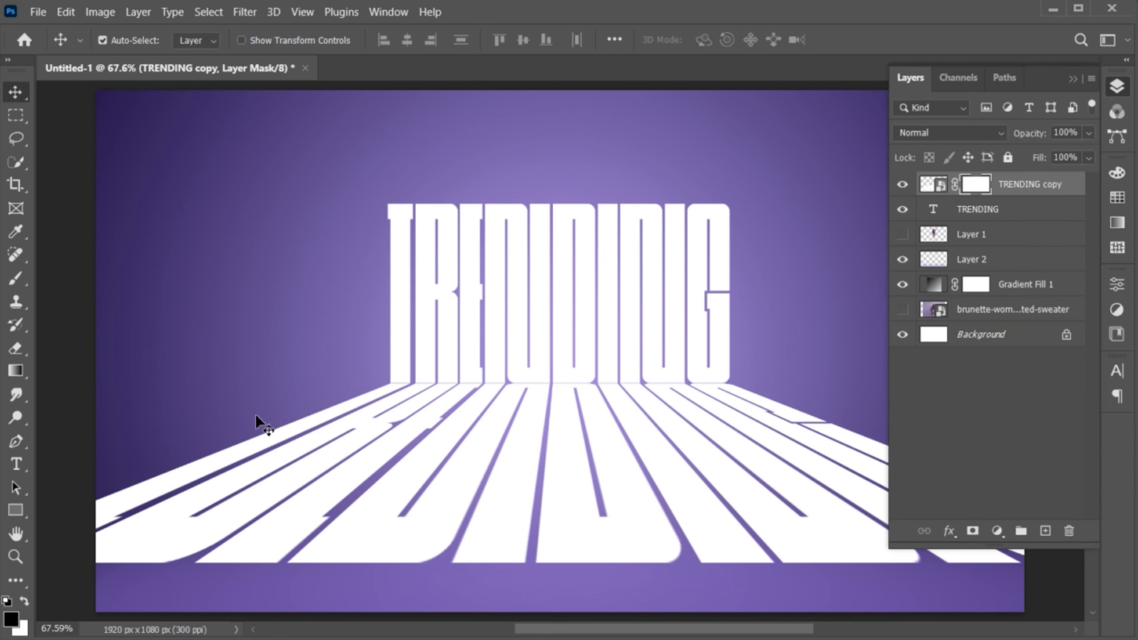
click(18, 375)
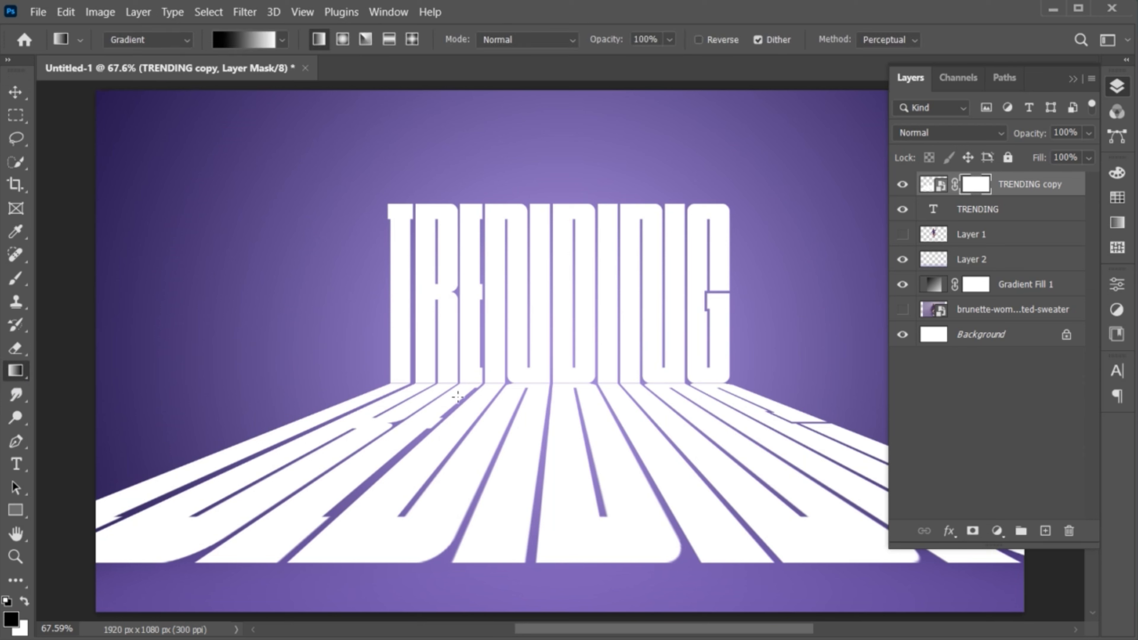
drag(561, 563, 566, 409)
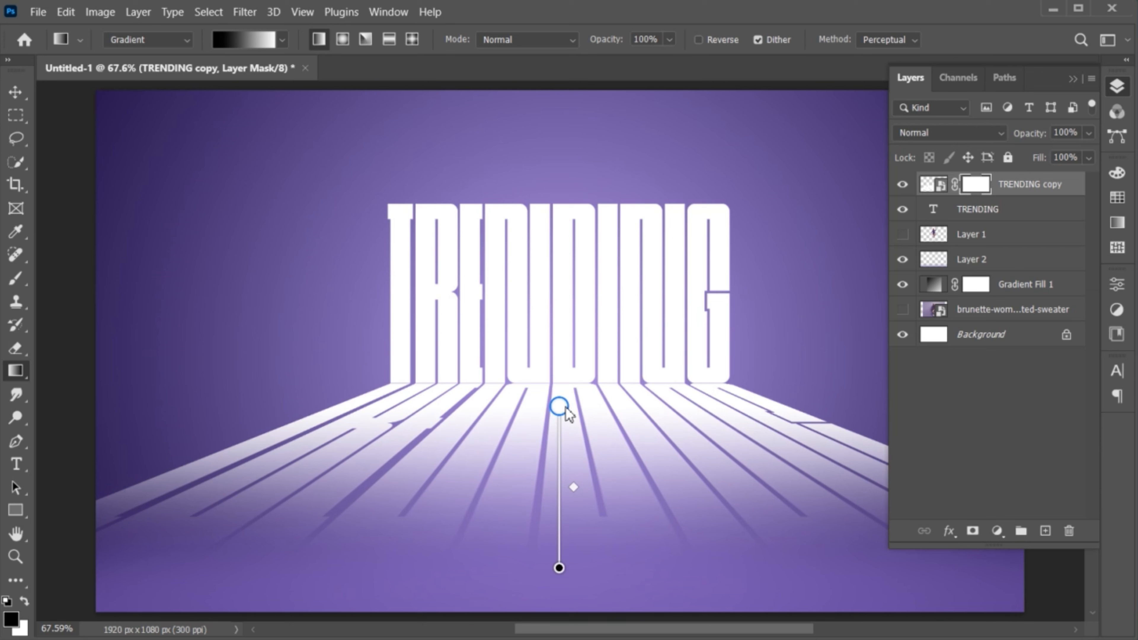
key(v)
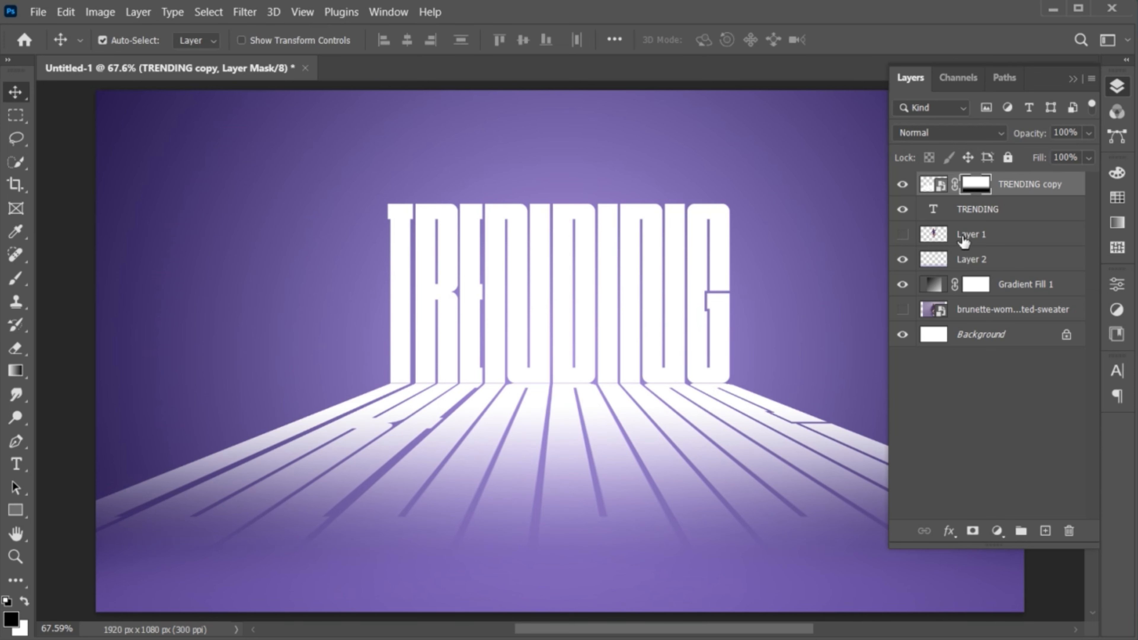
- Show Layer 1 above TRENDING copy and scale the woman to about 60%, centred over TRENDING
click(904, 235)
drag(974, 242, 972, 179)
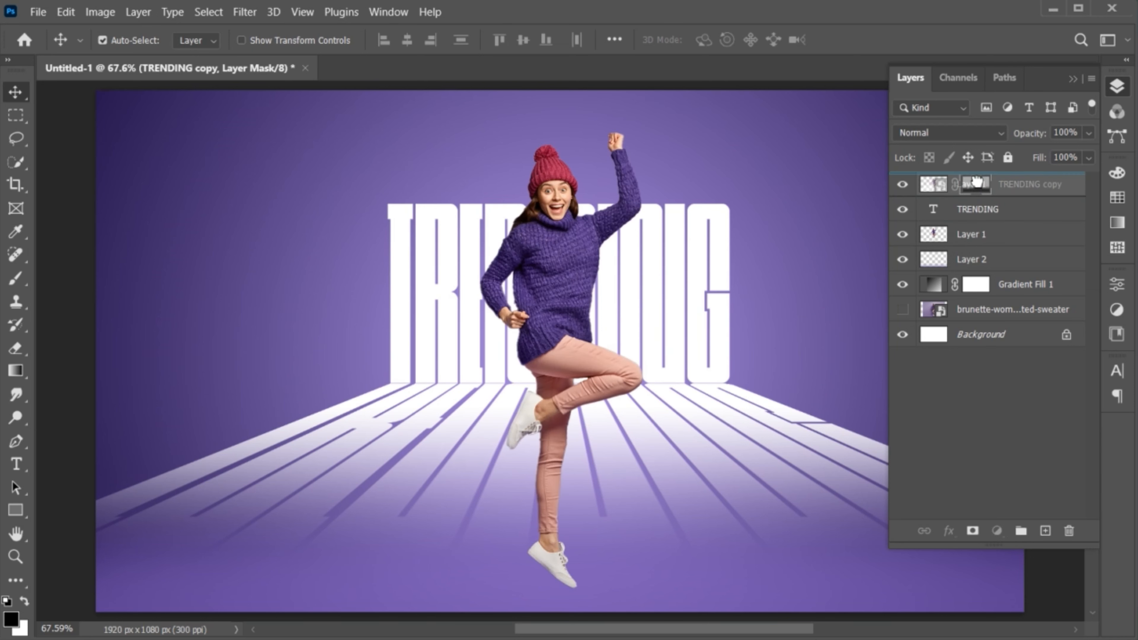
key(ctrl)
key(ctrl+t)
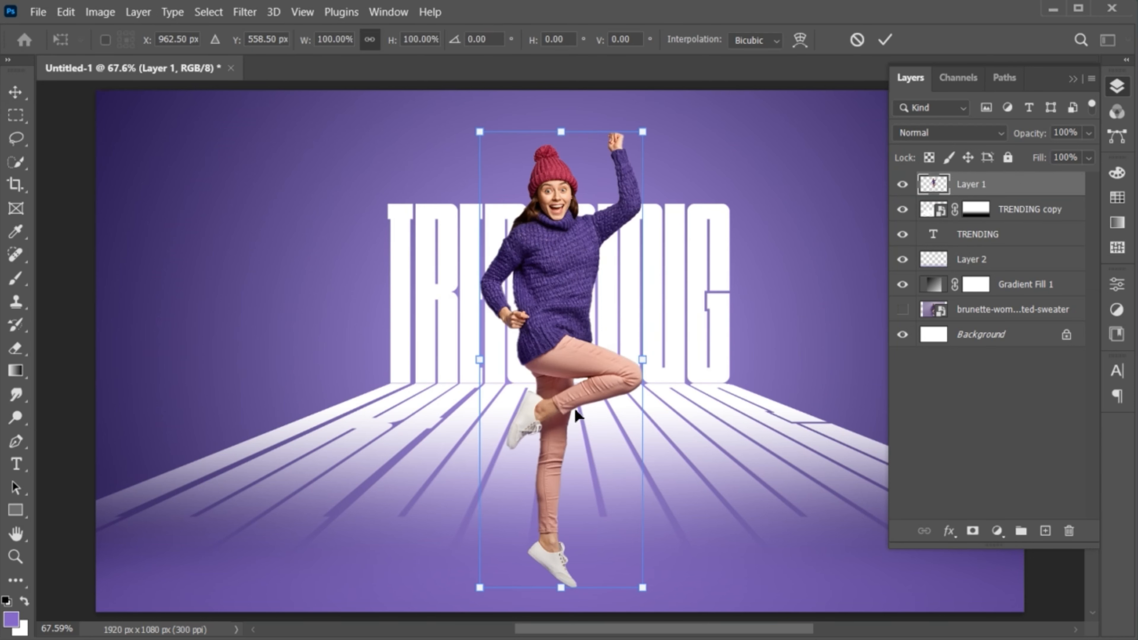
drag(645, 130, 613, 214)
drag(566, 316, 563, 321)
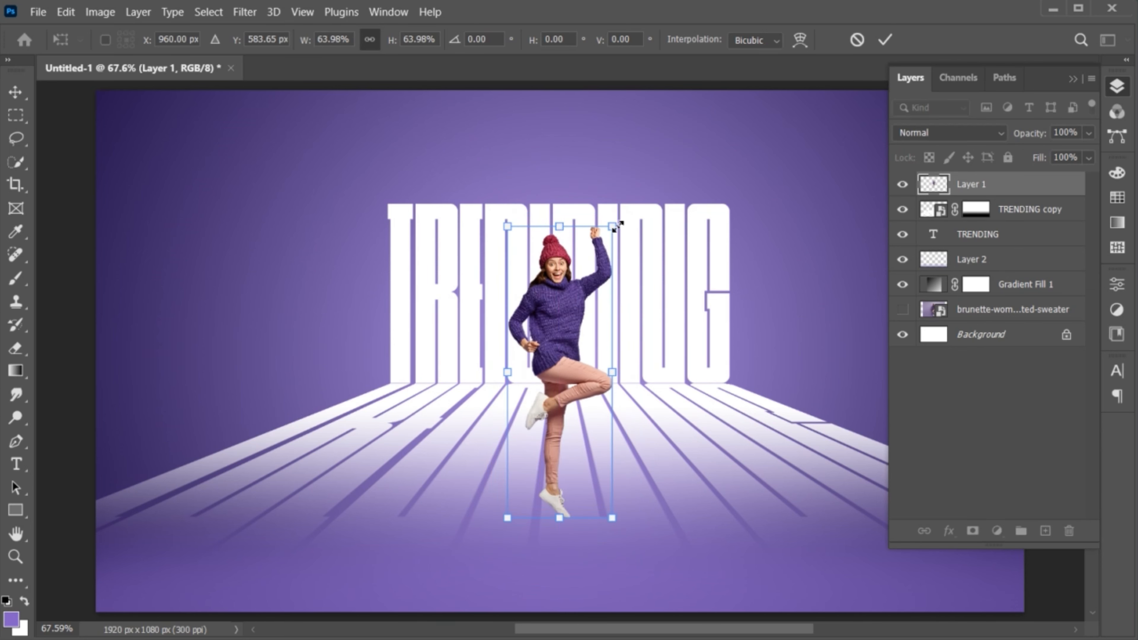
drag(612, 218, 608, 235)
drag(557, 334, 558, 332)
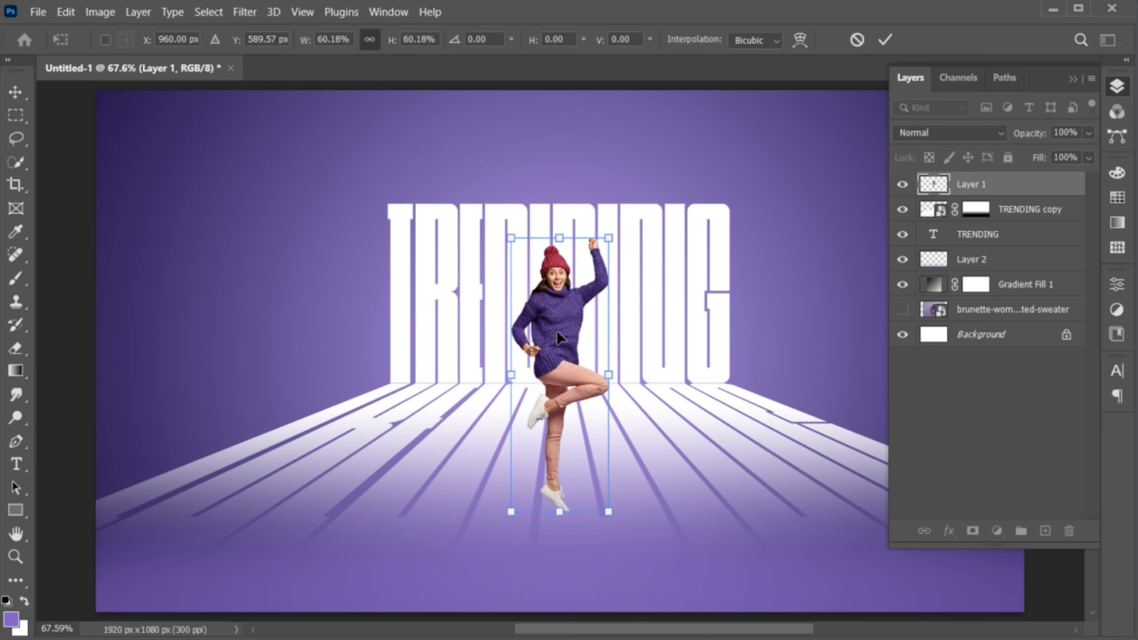
click(885, 40)
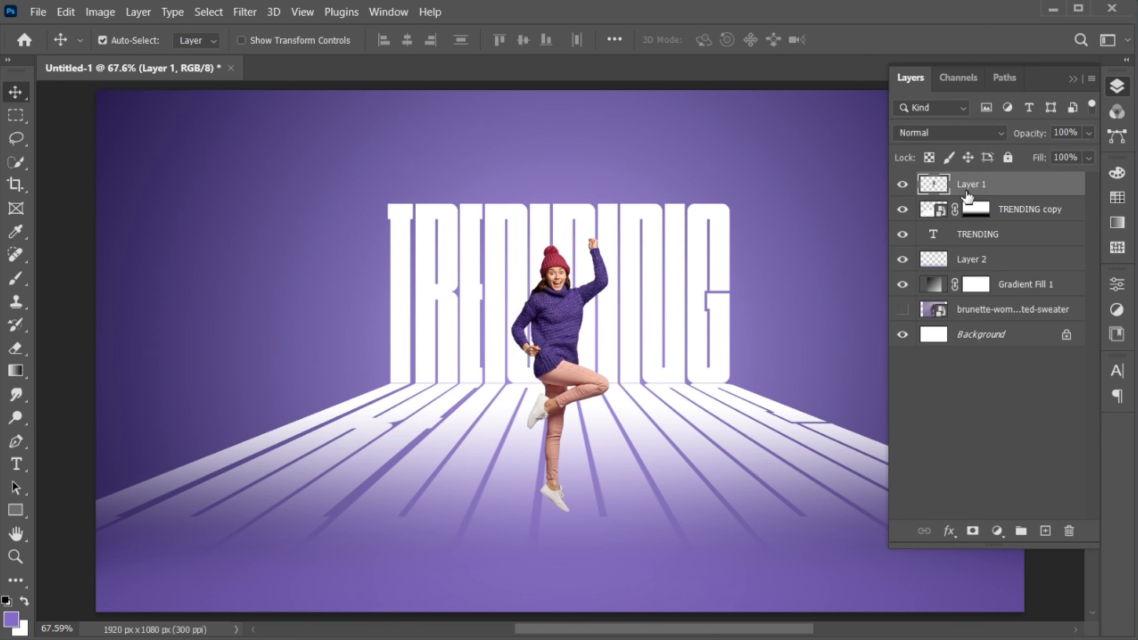
- Duplicate the woman's layer and give the lower copy a black Color Overlay
drag(969, 191, 1046, 531)
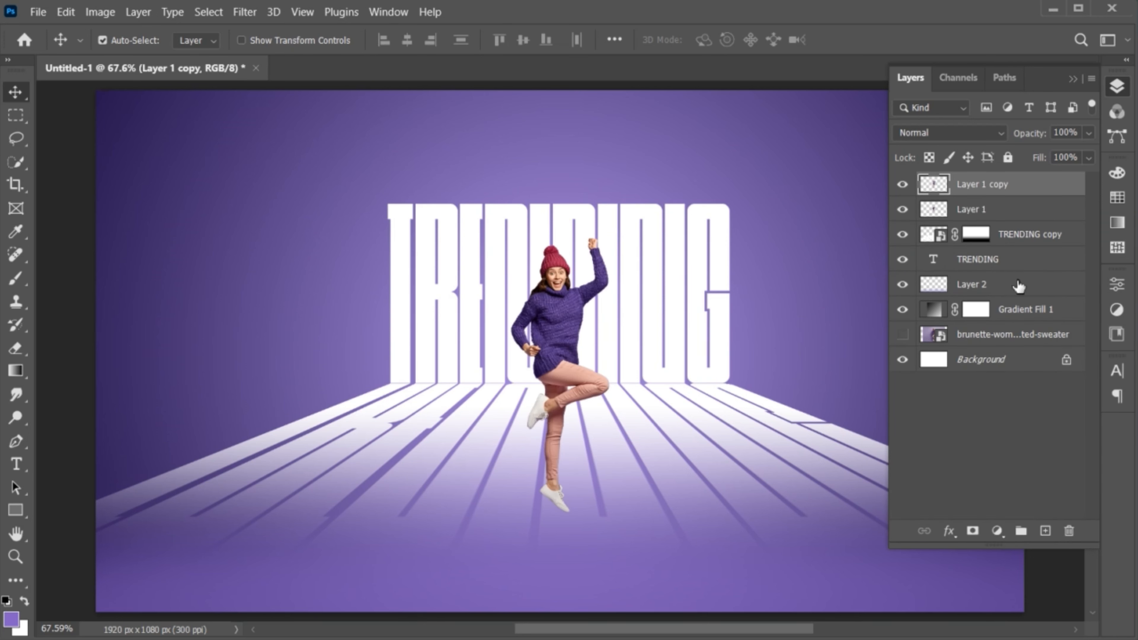
click(975, 218)
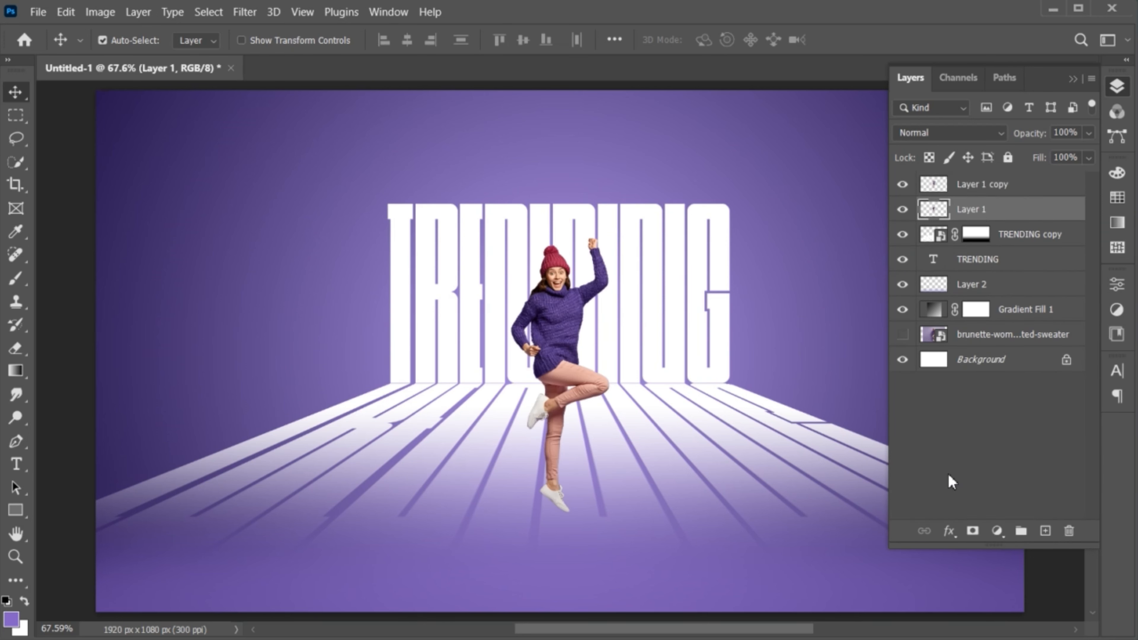
click(949, 532)
click(963, 454)
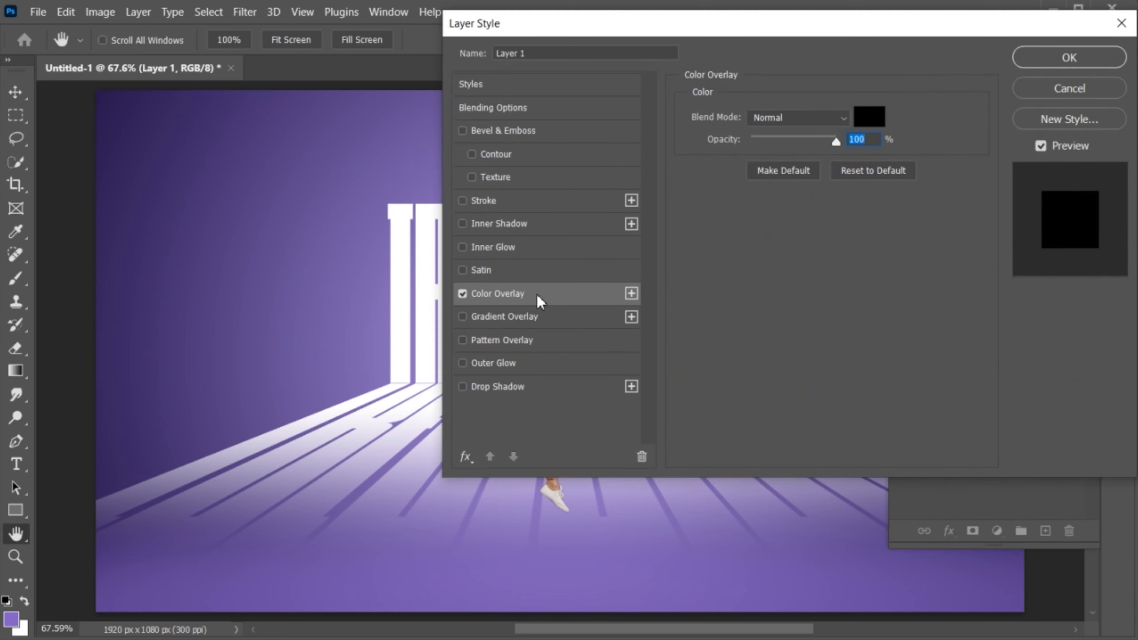
drag(653, 339, 640, 366)
click(1033, 114)
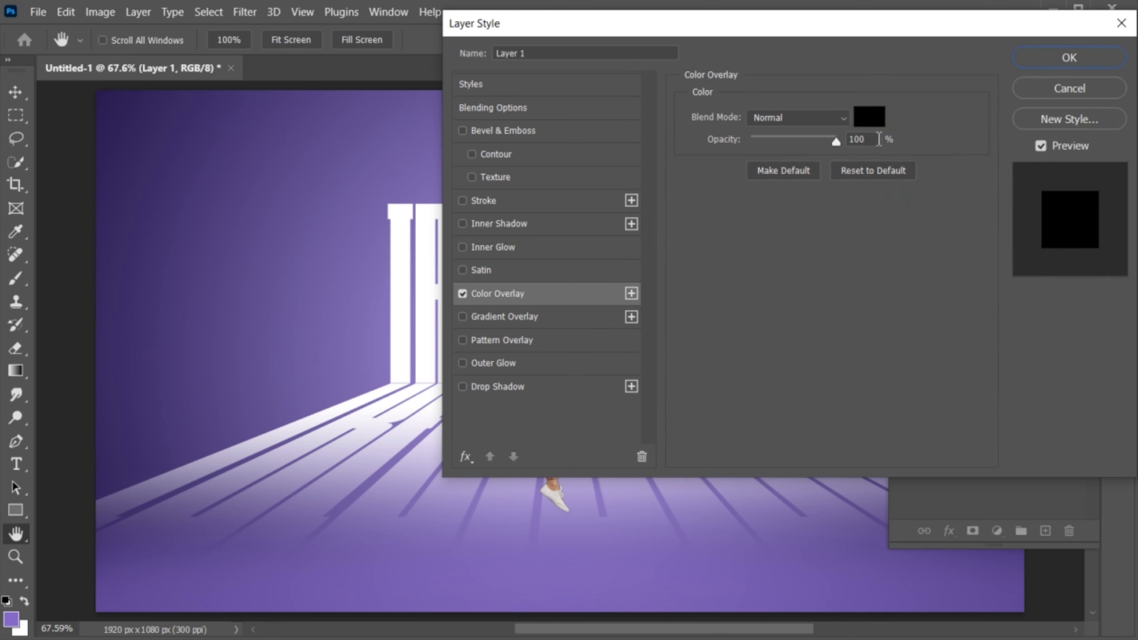
click(1069, 58)
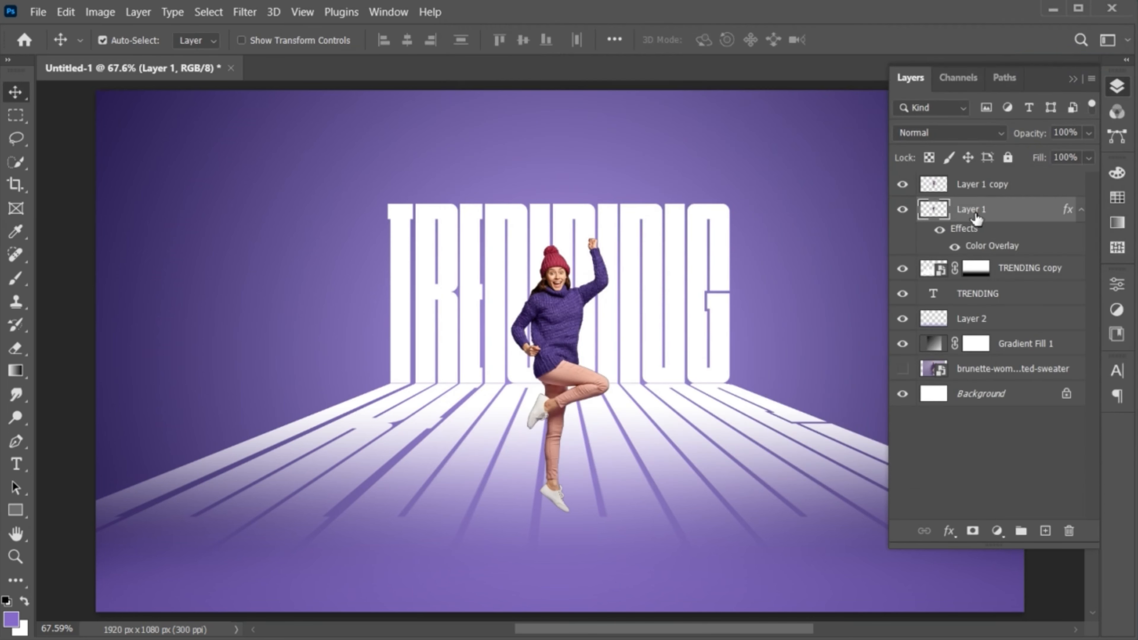
- Distort the black silhouette down-left into a cast shadow and lower its opacity to 51%
key(ctrl+t)
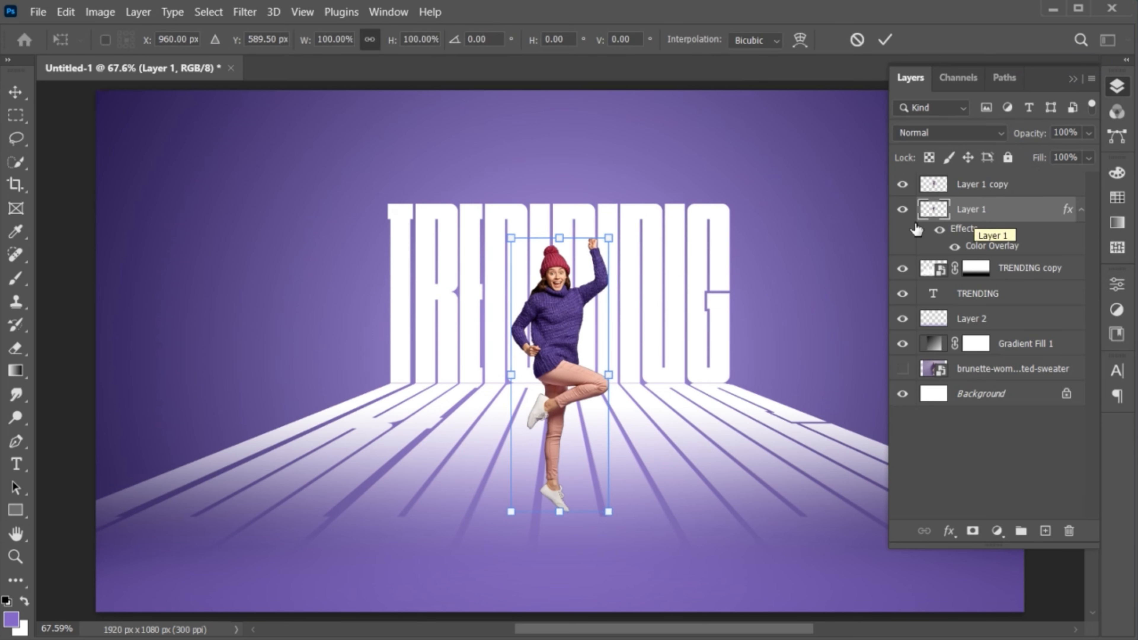
right_click(546, 380)
click(603, 86)
drag(560, 234, 455, 317)
click(886, 40)
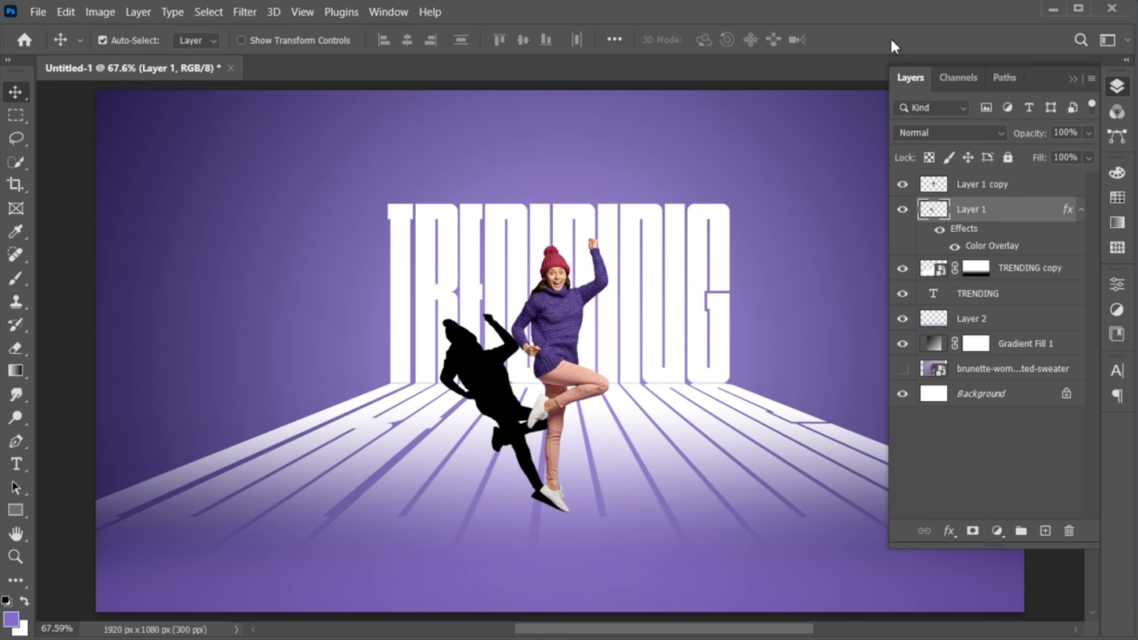
click(1088, 133)
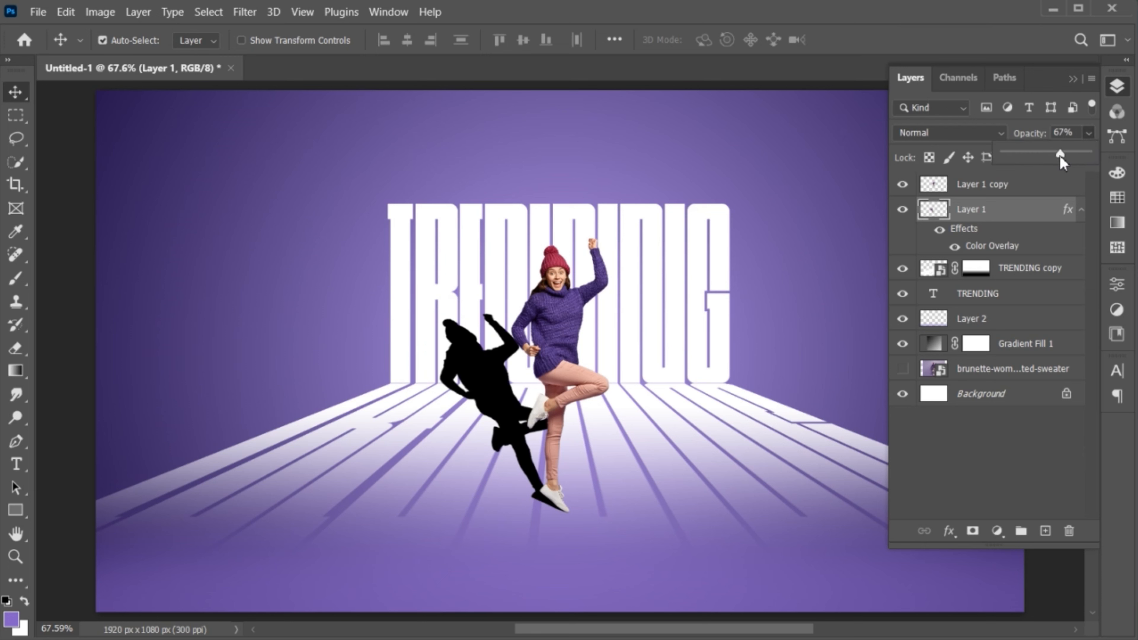
drag(1060, 155, 1050, 156)
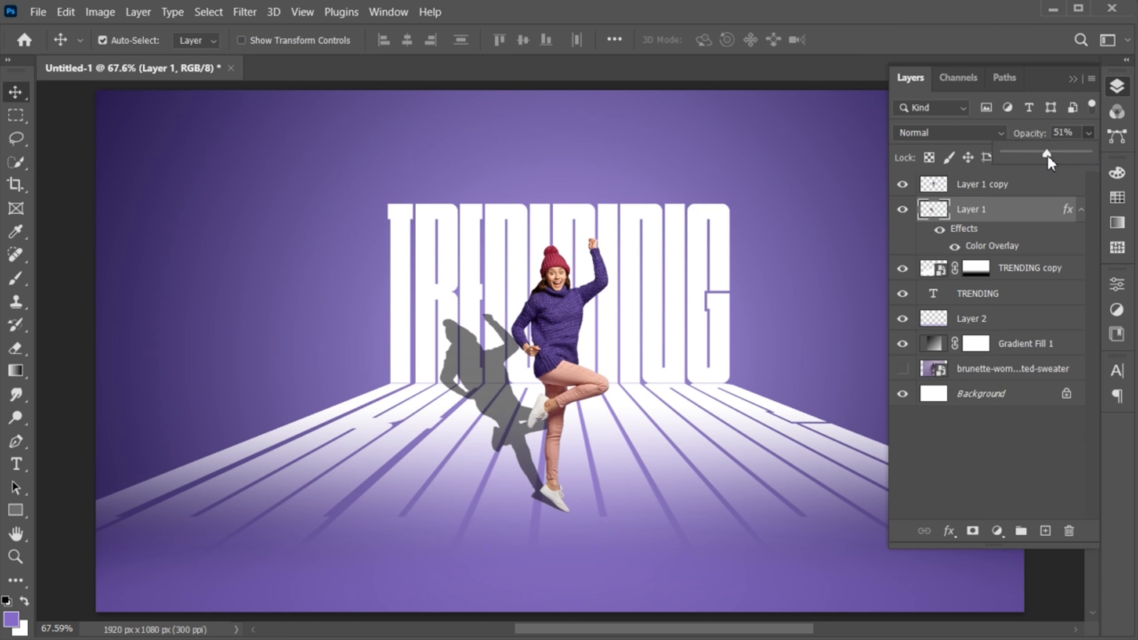
- Set the shadow layer to 51% opacity, add a layer mask, and ready a 47%-opacity brush
click(1012, 220)
click(972, 531)
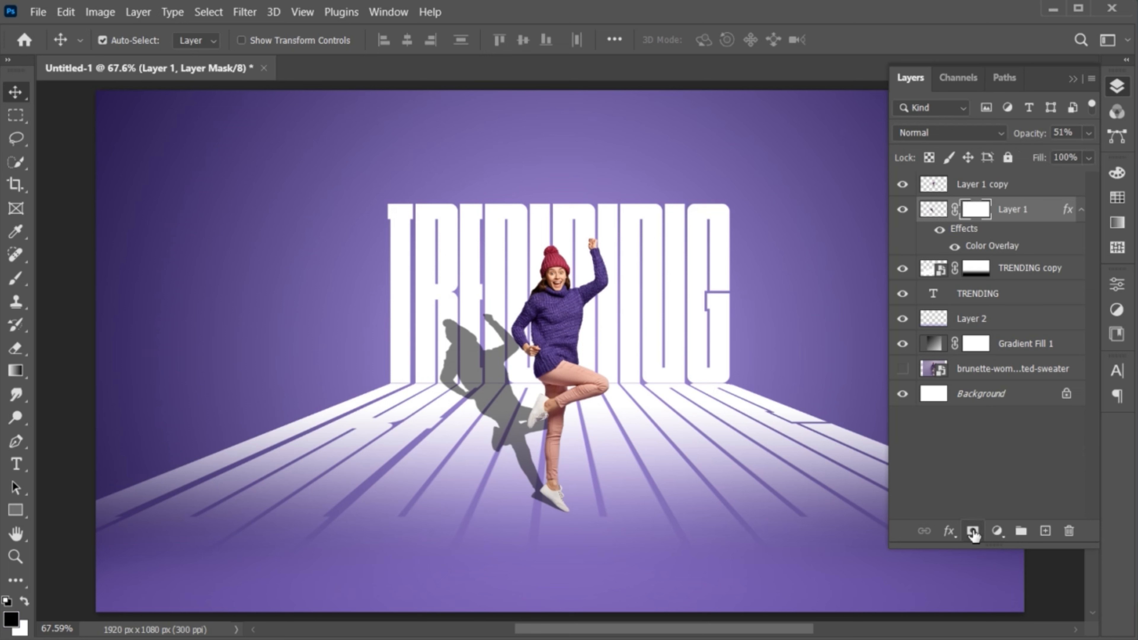
click(16, 278)
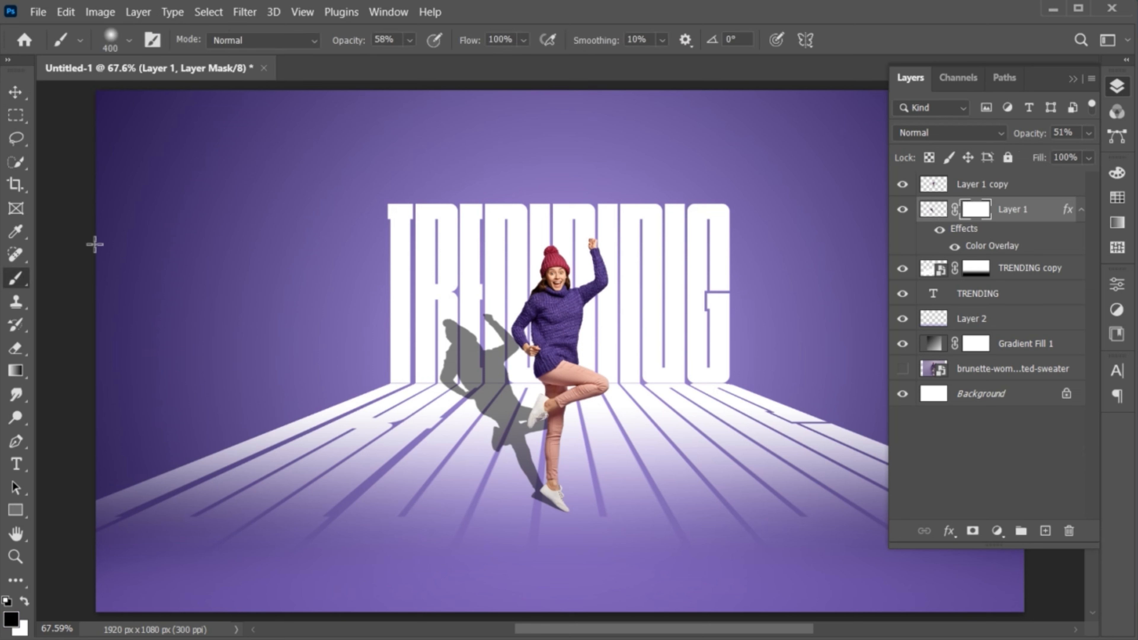
click(409, 40)
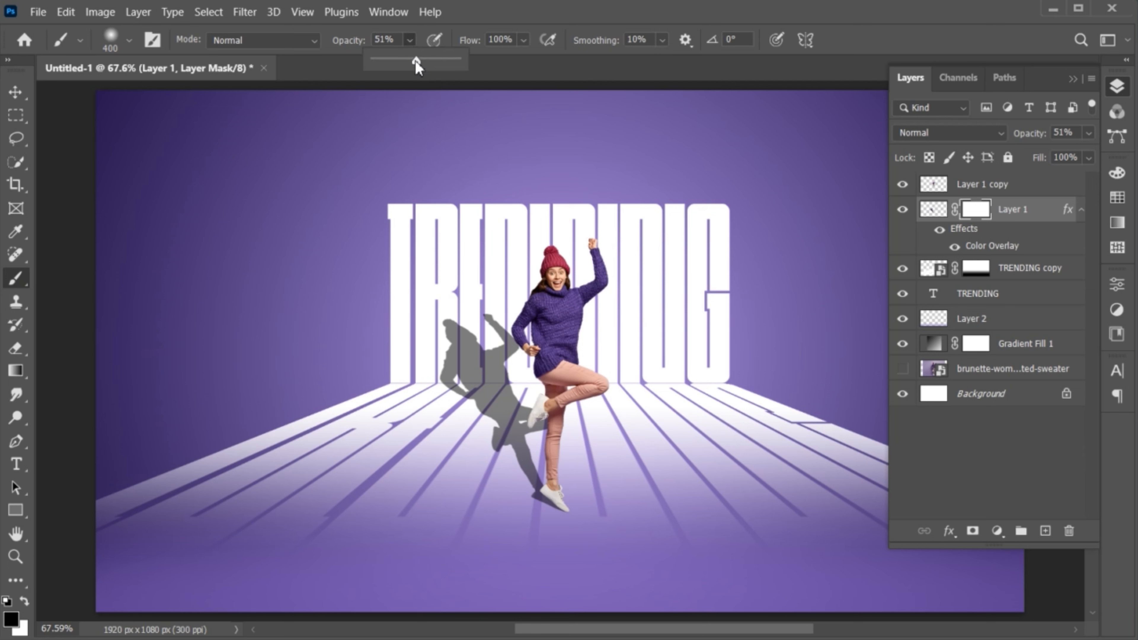
click(440, 331)
- With a smaller brush, paint black over the shadow's far end so it fades, then reselect the shadow layer
key(bracketleft)
key(bracketleft)
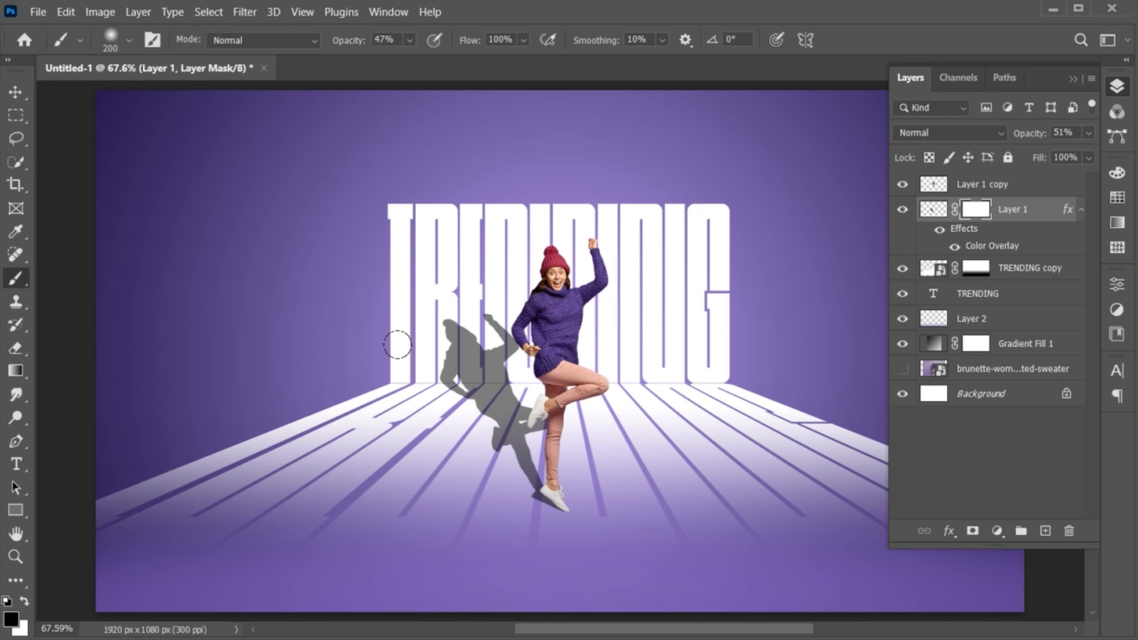
mouse_move(393, 337)
mouse_down()
mouse_move(396, 325)
mouse_move(370, 404)
mouse_move(391, 270)
mouse_up()
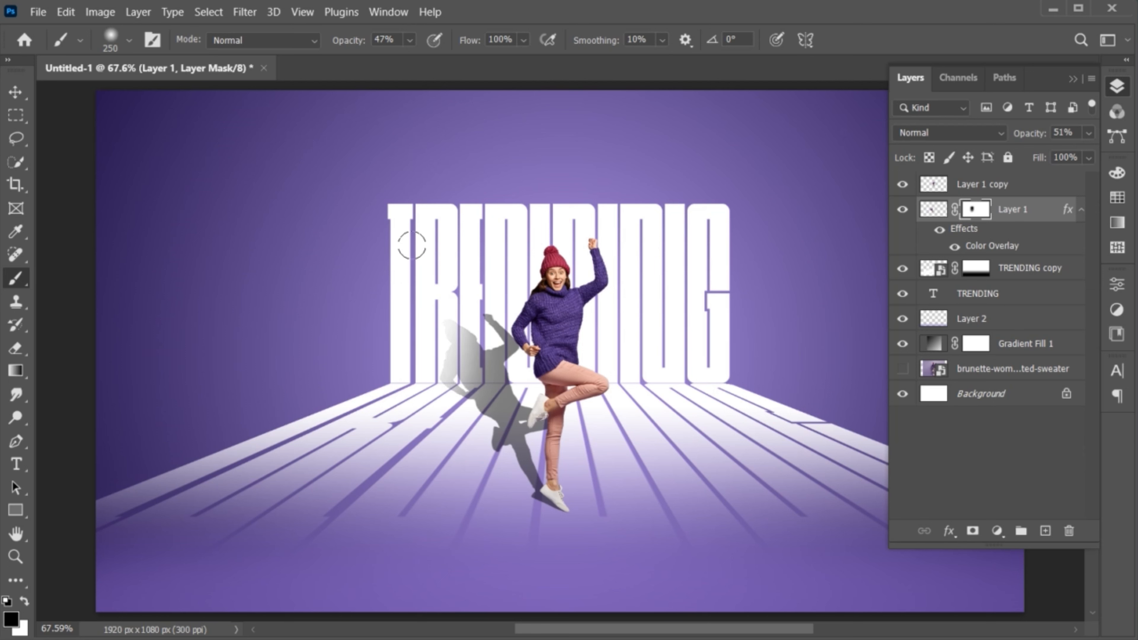
key(v)
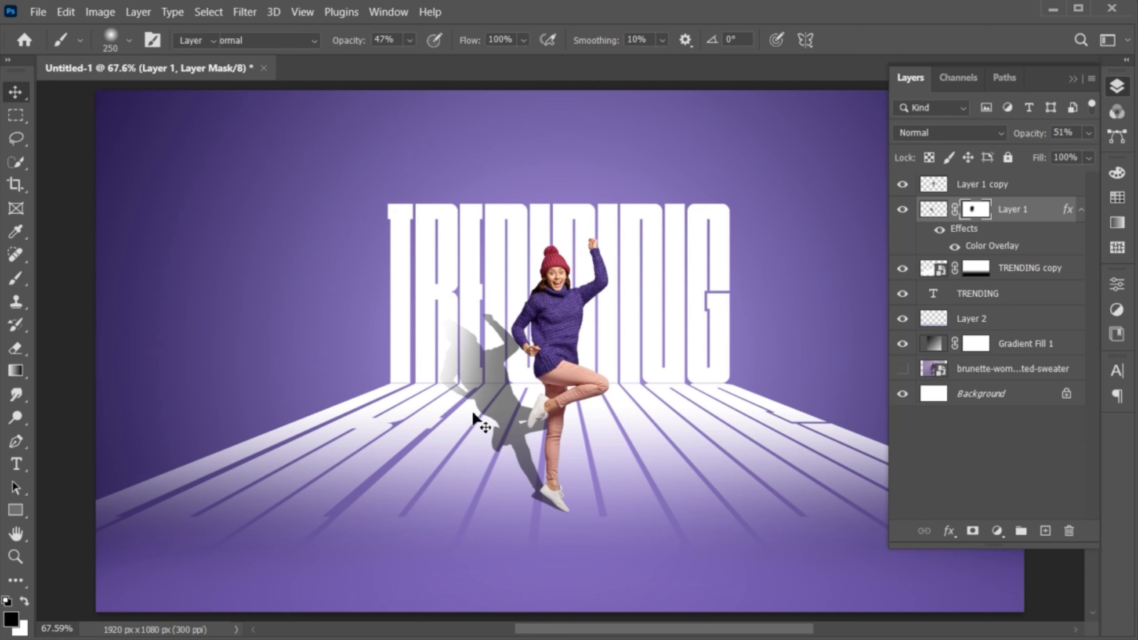
click(1033, 221)
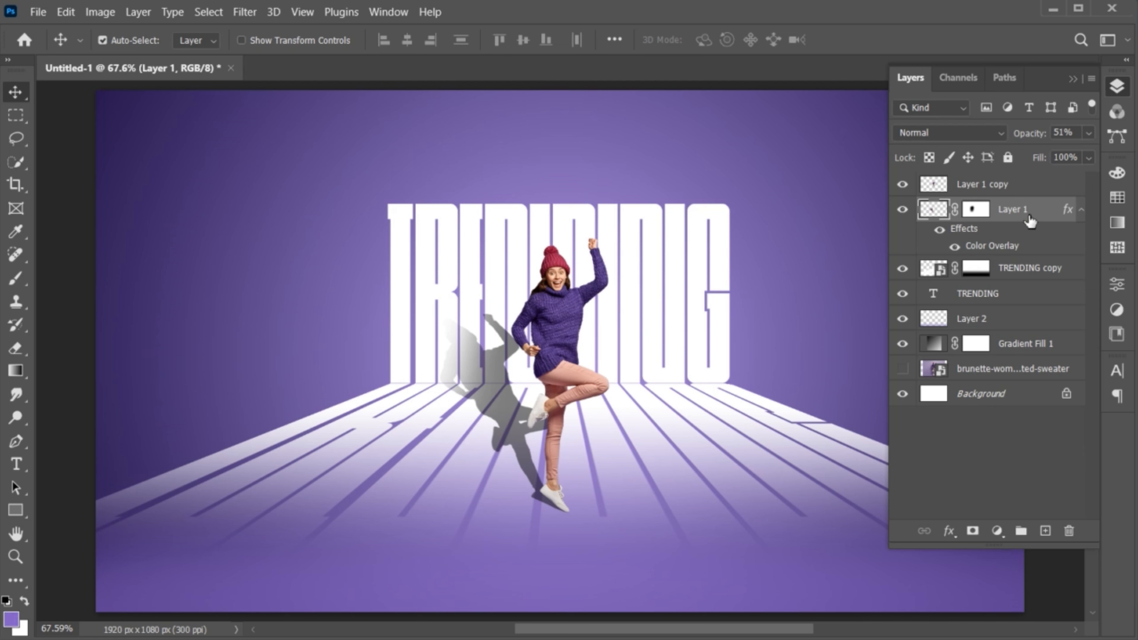
- Apply a 1.9-pixel Gaussian Blur to soften the woman's shadow layer
click(245, 11)
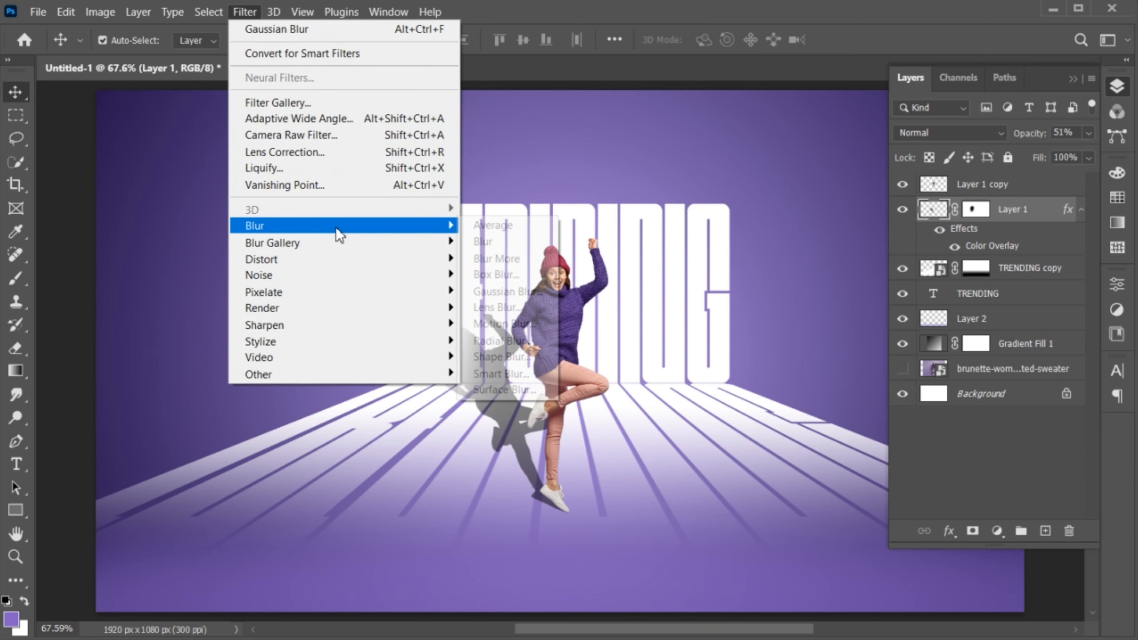
mouse_move(337, 226)
click(500, 290)
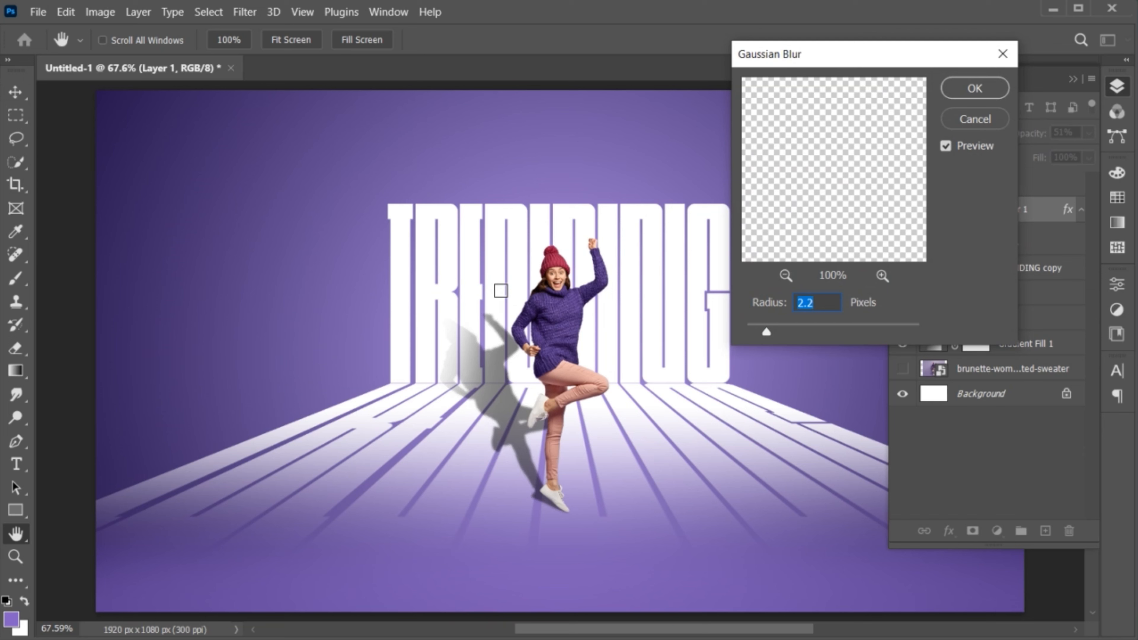
drag(767, 333, 762, 332)
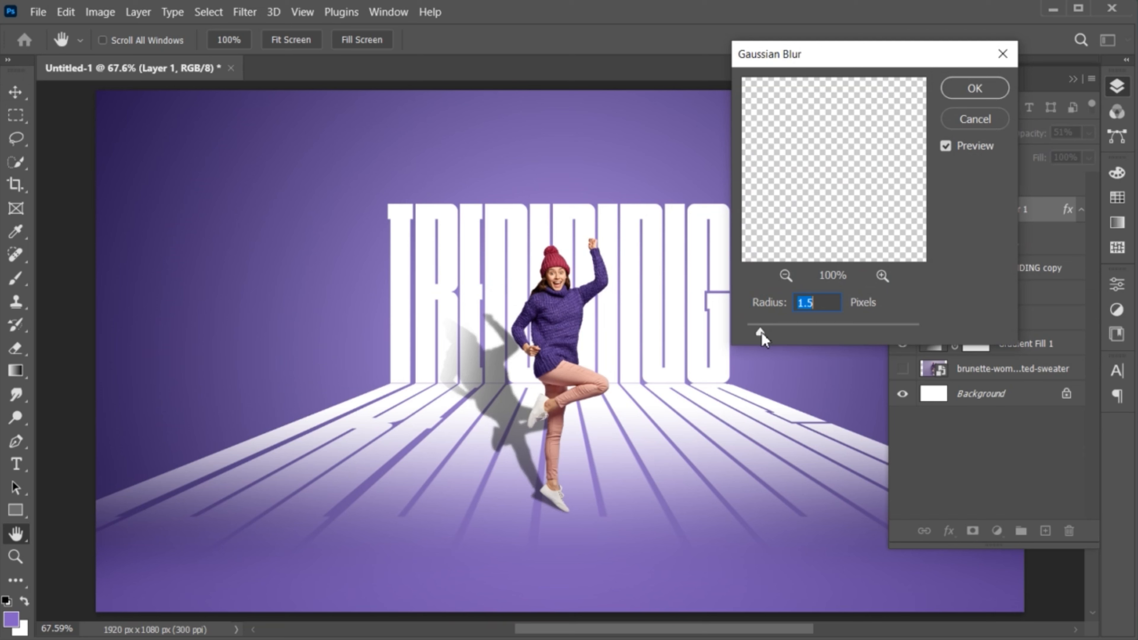
click(977, 95)
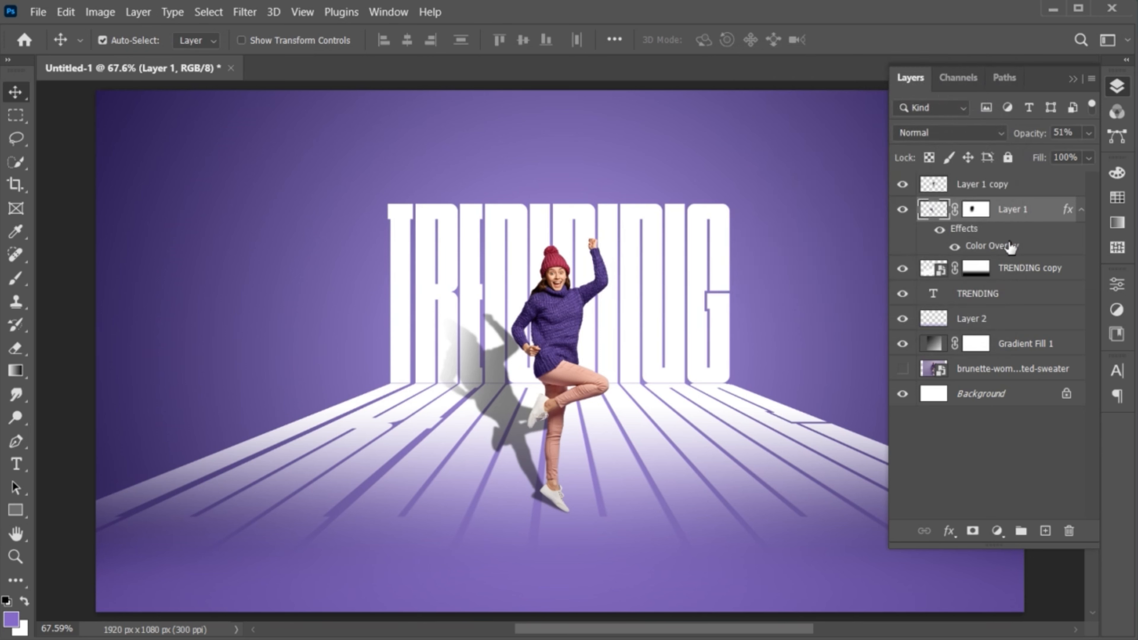
click(1001, 185)
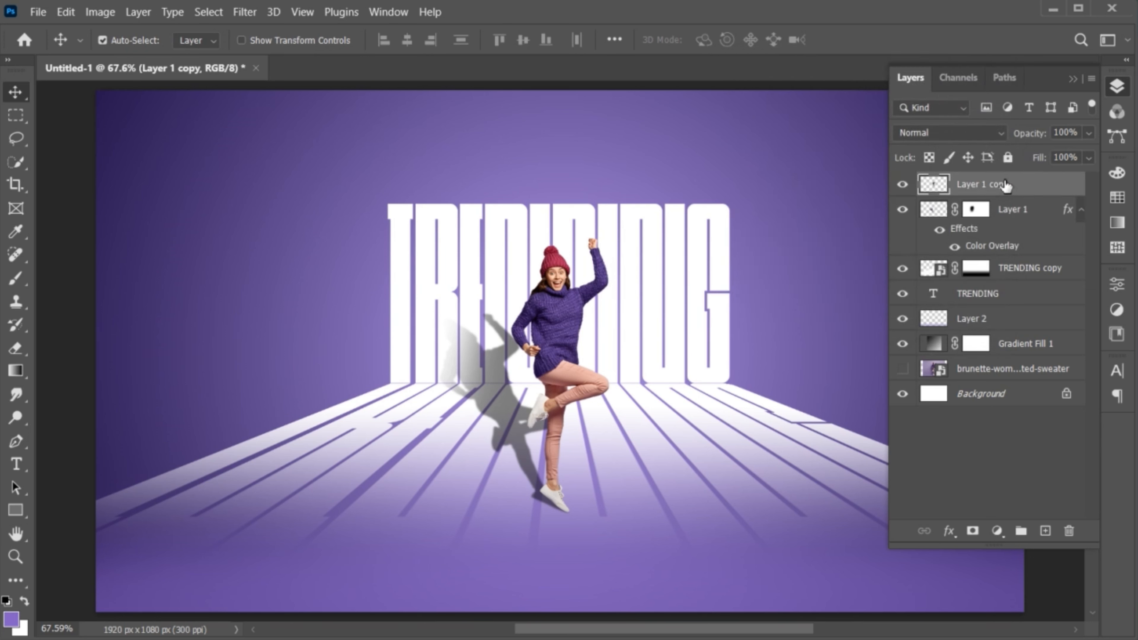
- Add the date '30 MARCH 2025' above TRENDING in Poppins Medium
click(16, 465)
click(503, 175)
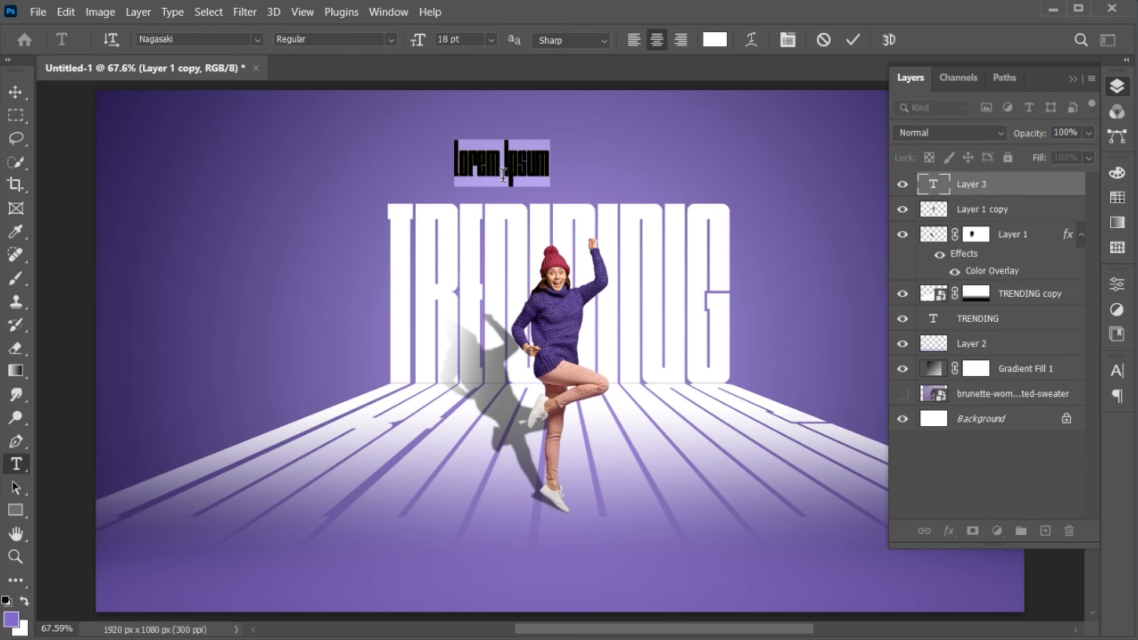
text(38 MARCH 2)
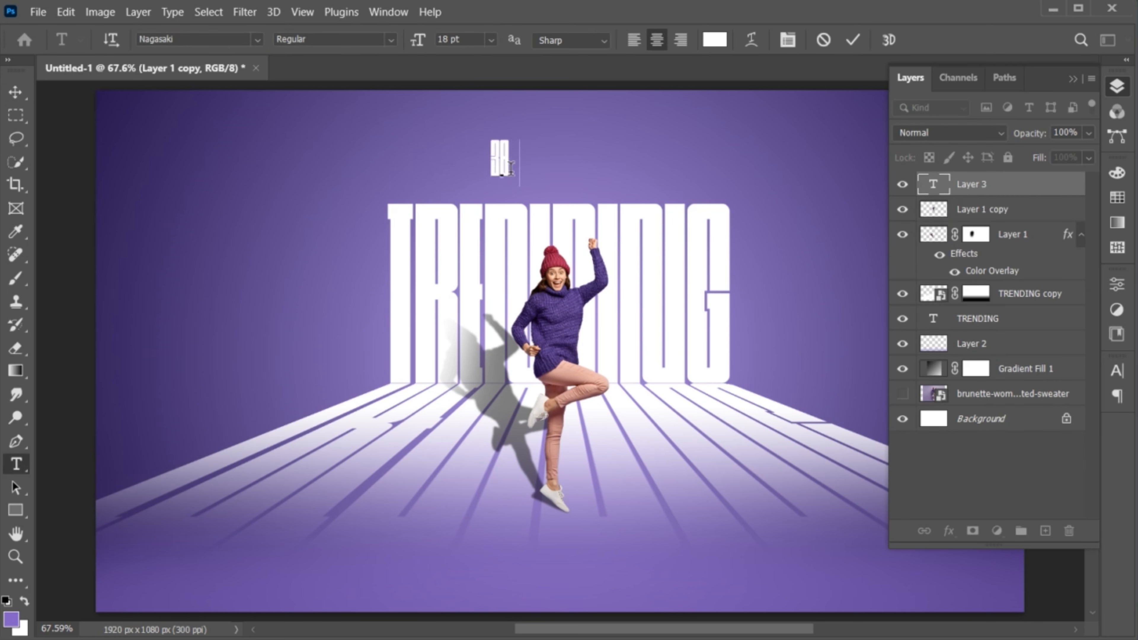
text(025)
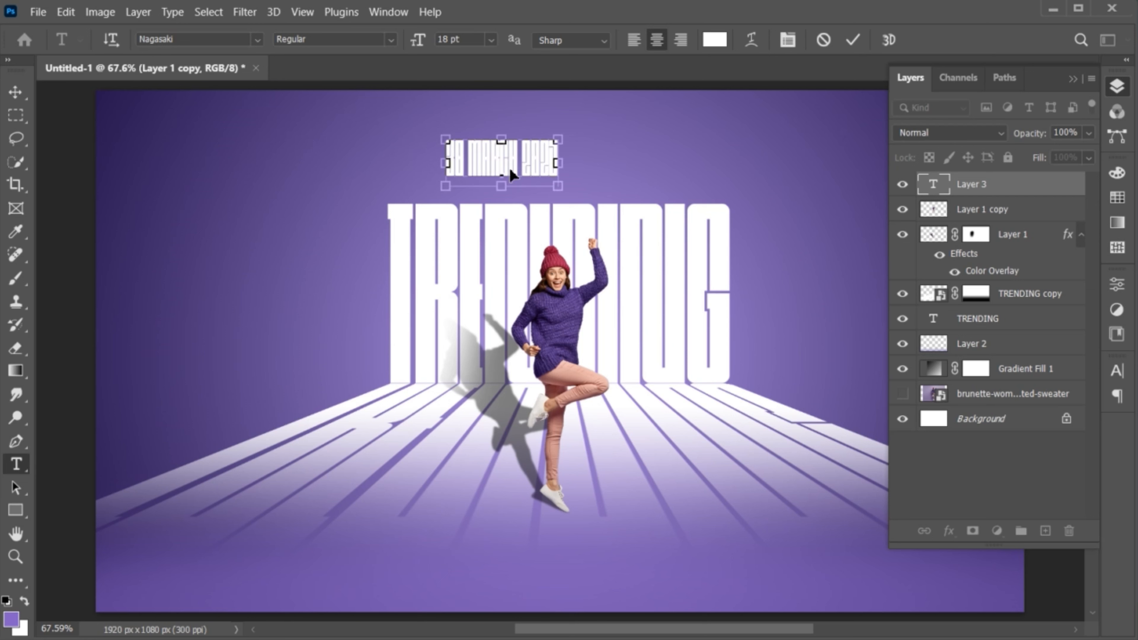
key(ctrl+a)
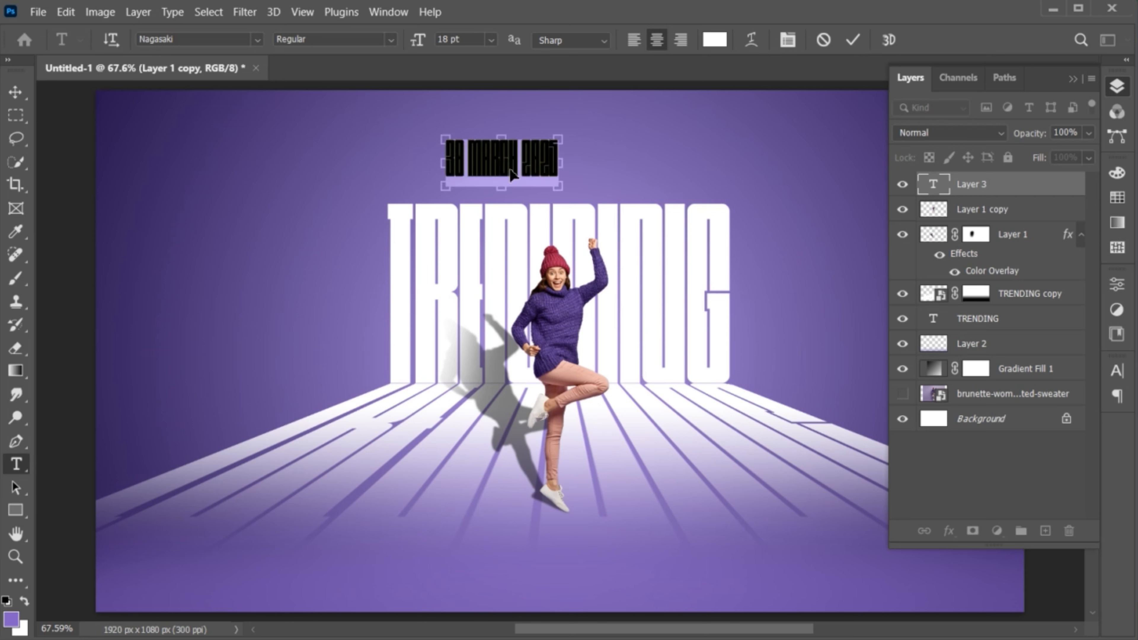
click(197, 40)
text(POPPINS)
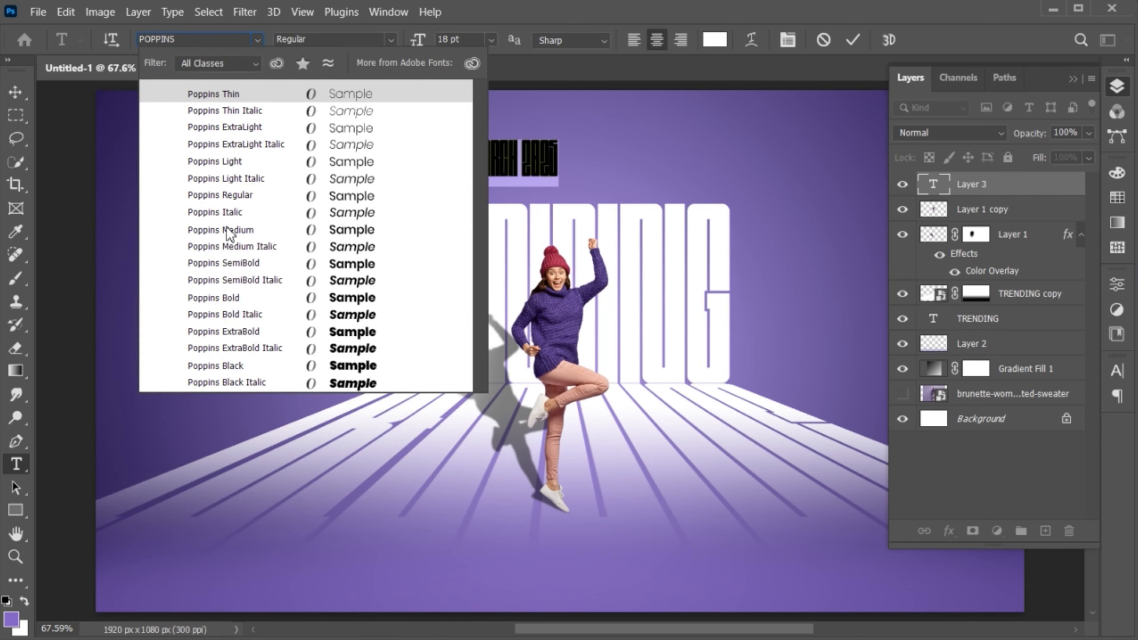
click(229, 230)
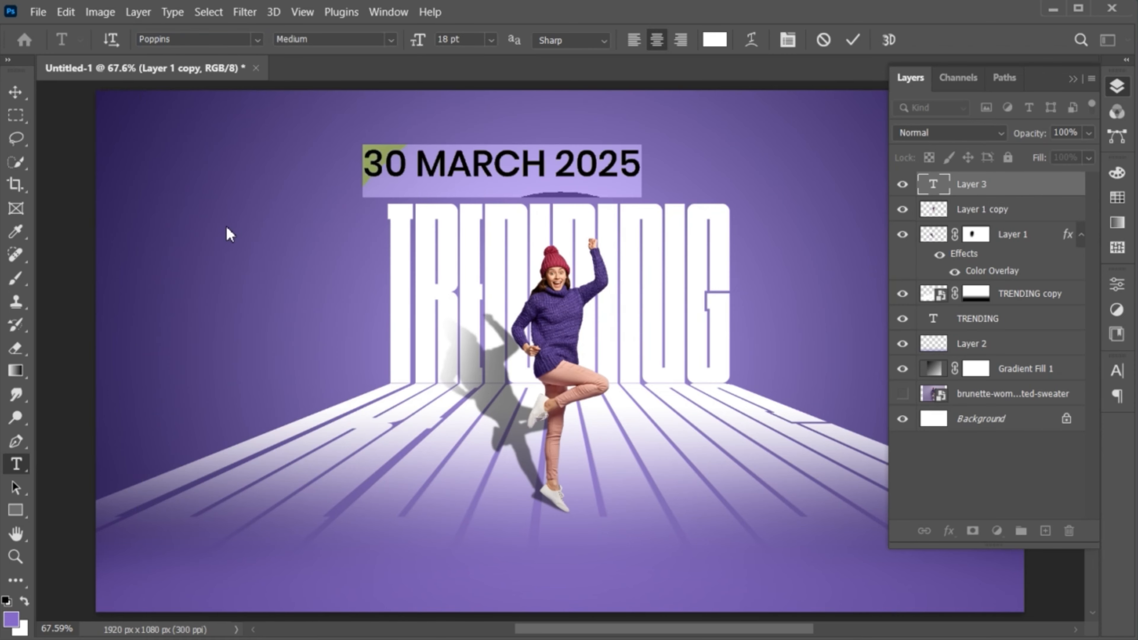
click(856, 39)
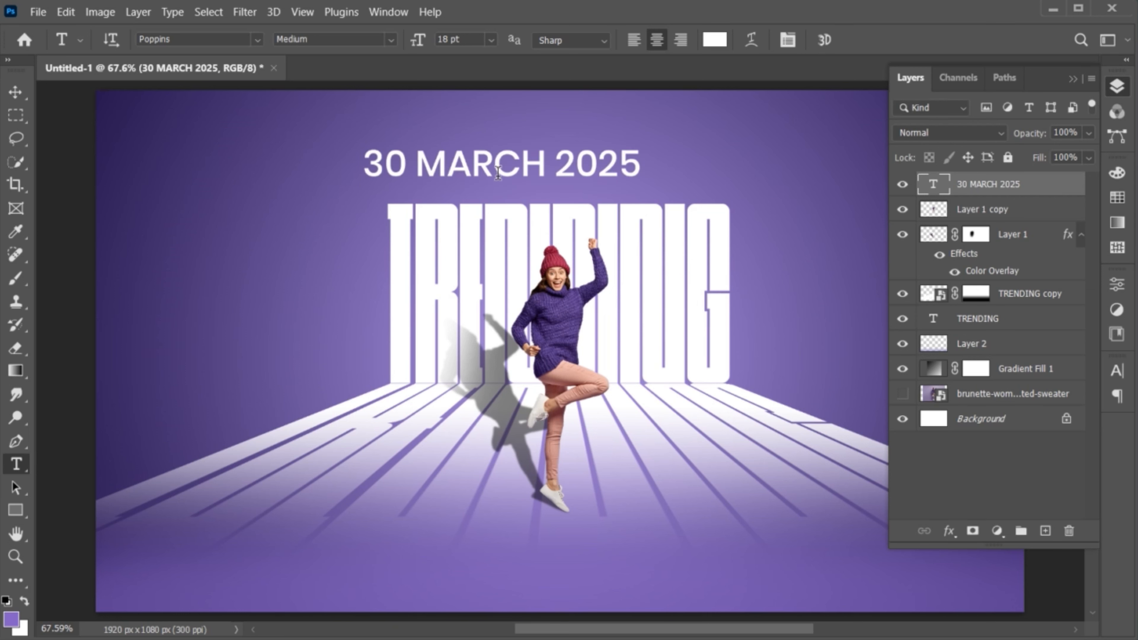
- Shrink the date to about 72% and move it into the top-left corner
key(ctrl+t)
drag(646, 196, 189, 131)
key(Return)
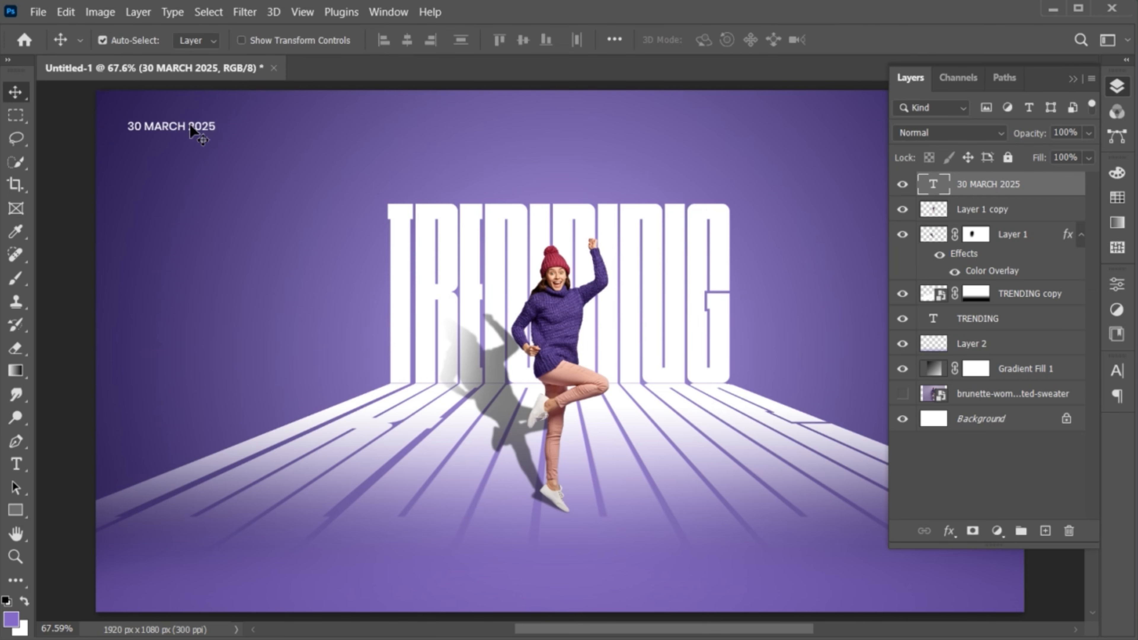
- Place the watermark-04-03.png logo as an embedded image in the poster
click(38, 11)
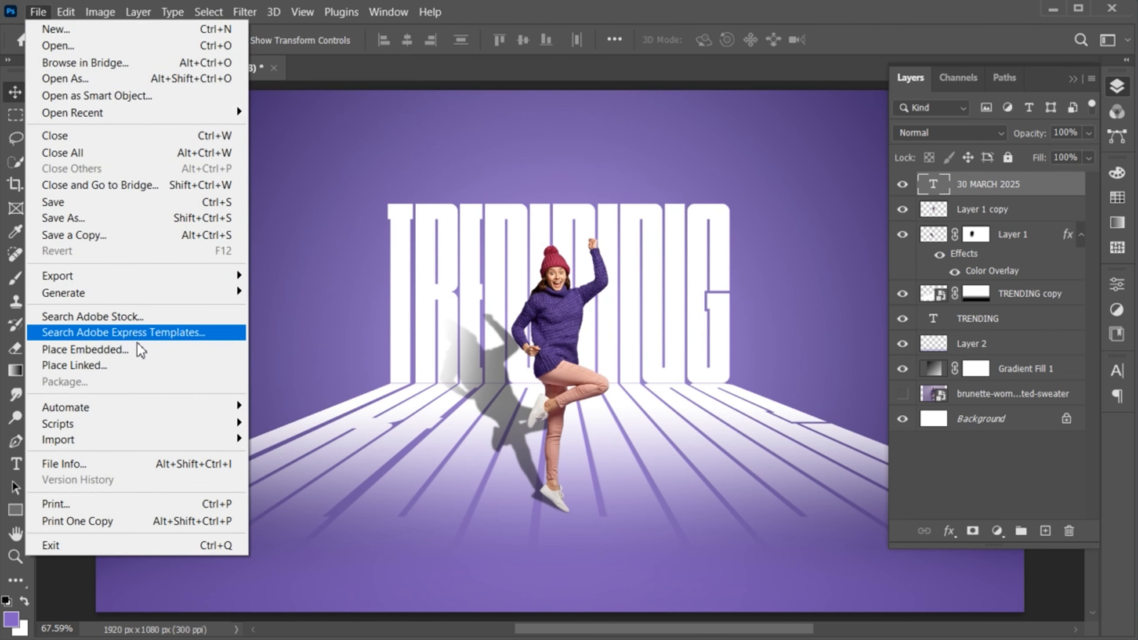
click(139, 350)
scroll(142, 345, up, 3)
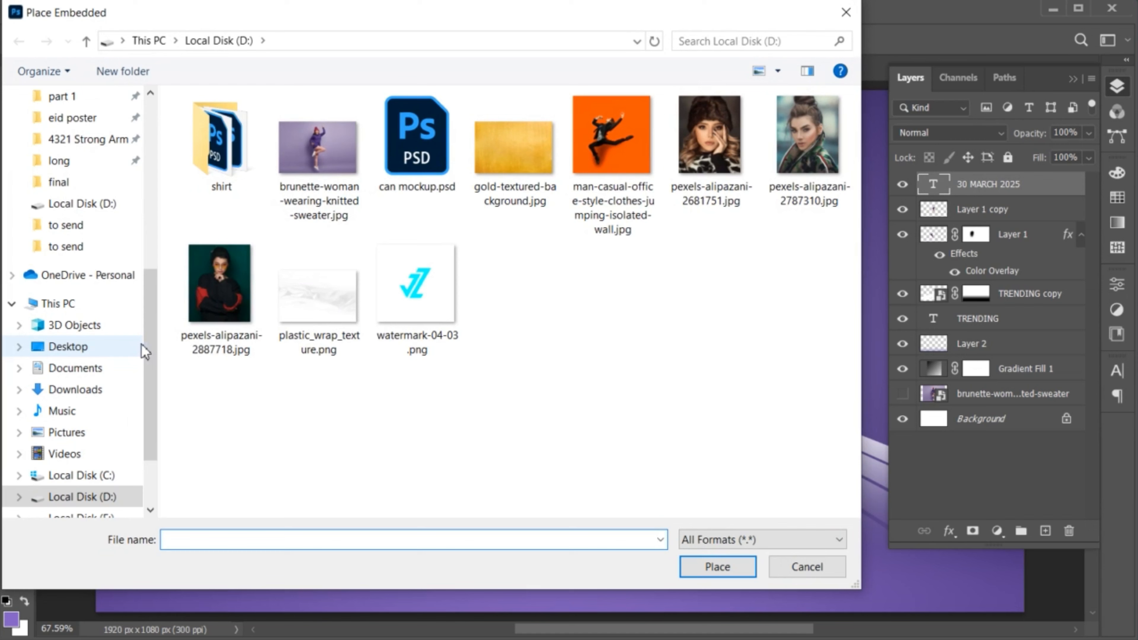
click(398, 322)
click(721, 565)
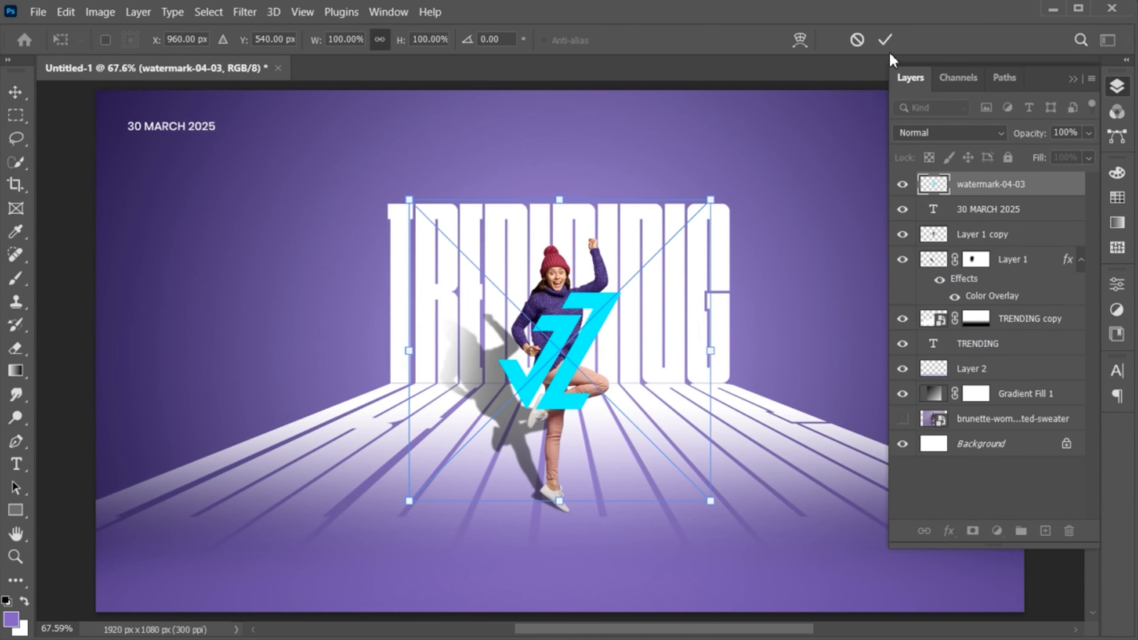
click(885, 41)
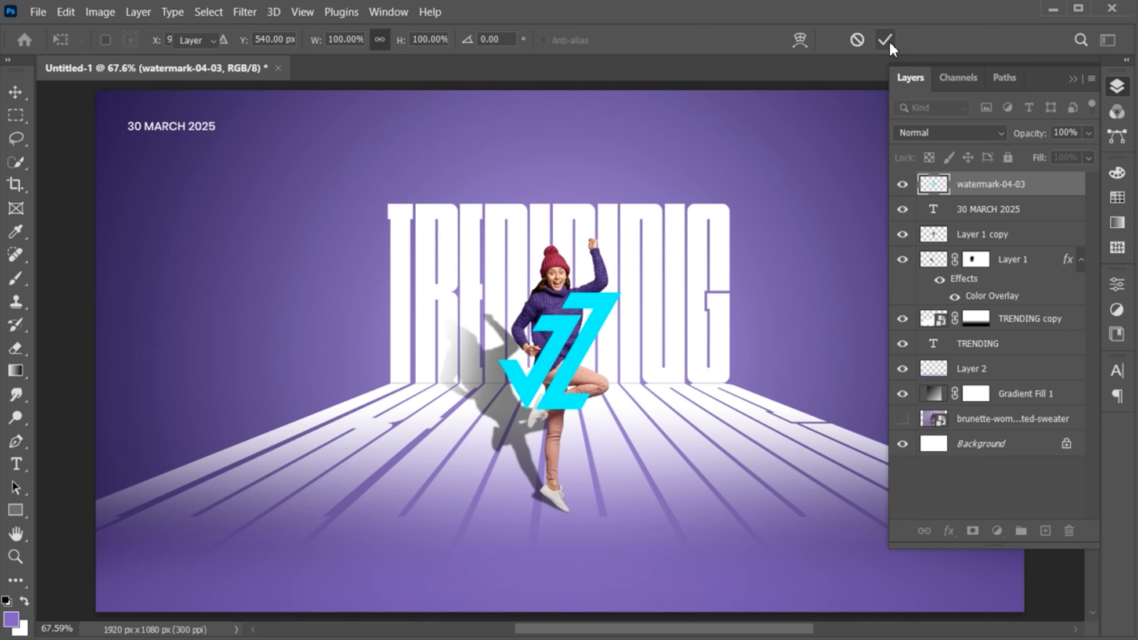
- Turn the logo white with a pure-white Color Overlay effect
click(949, 532)
click(977, 452)
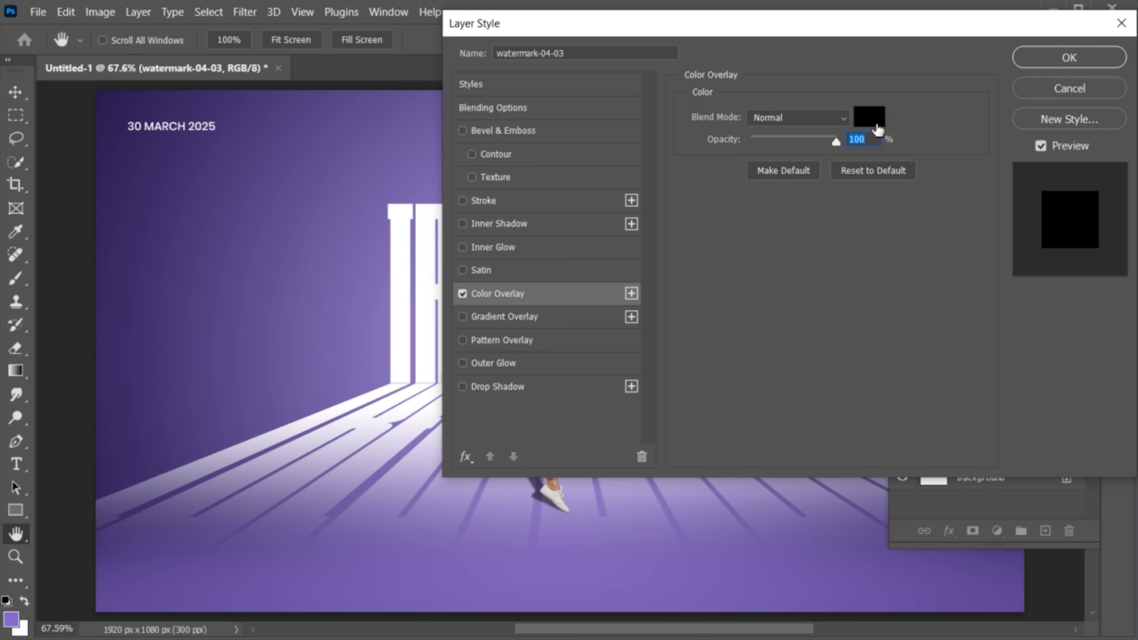
click(867, 115)
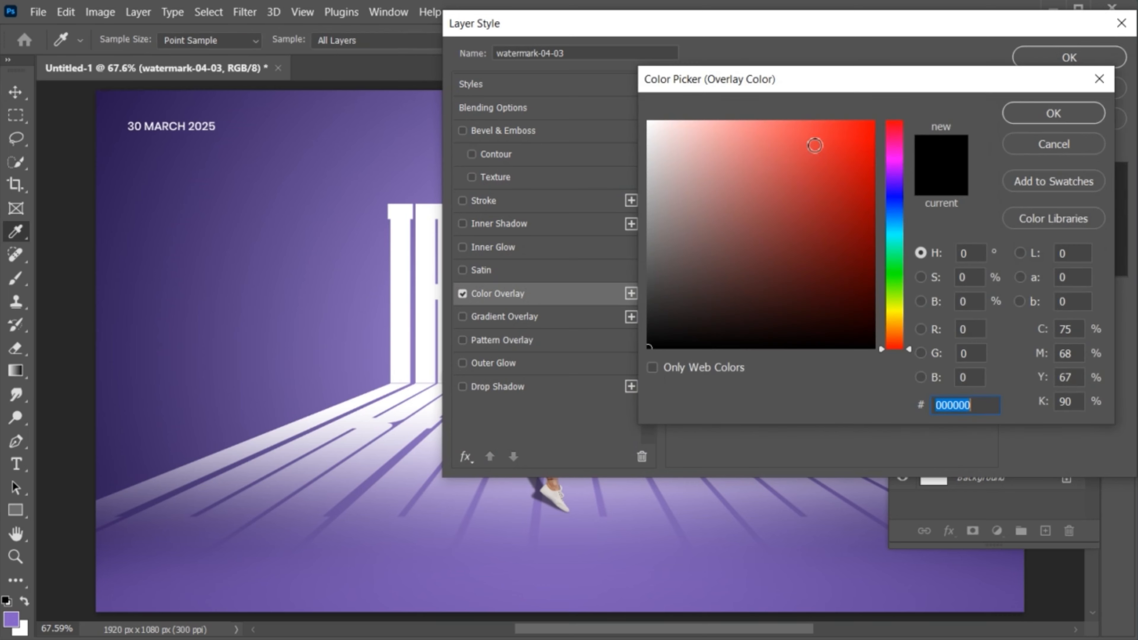
click(648, 131)
click(982, 188)
click(1054, 113)
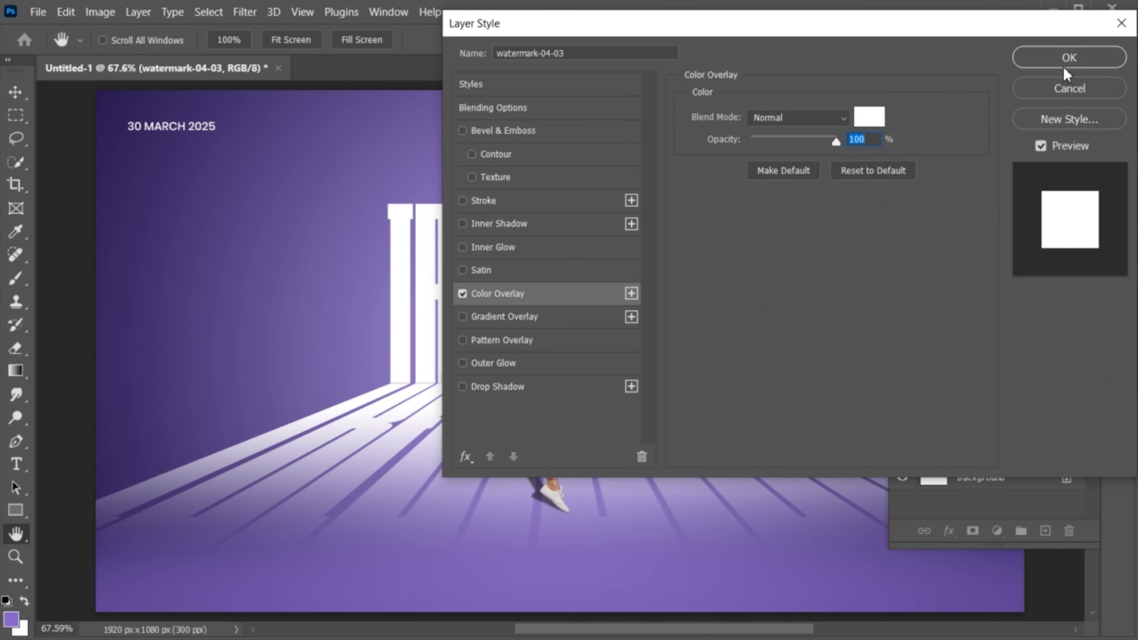
click(1069, 58)
- Scale the logo to about 27% and move it to the top-right corner
key(ctrl+t)
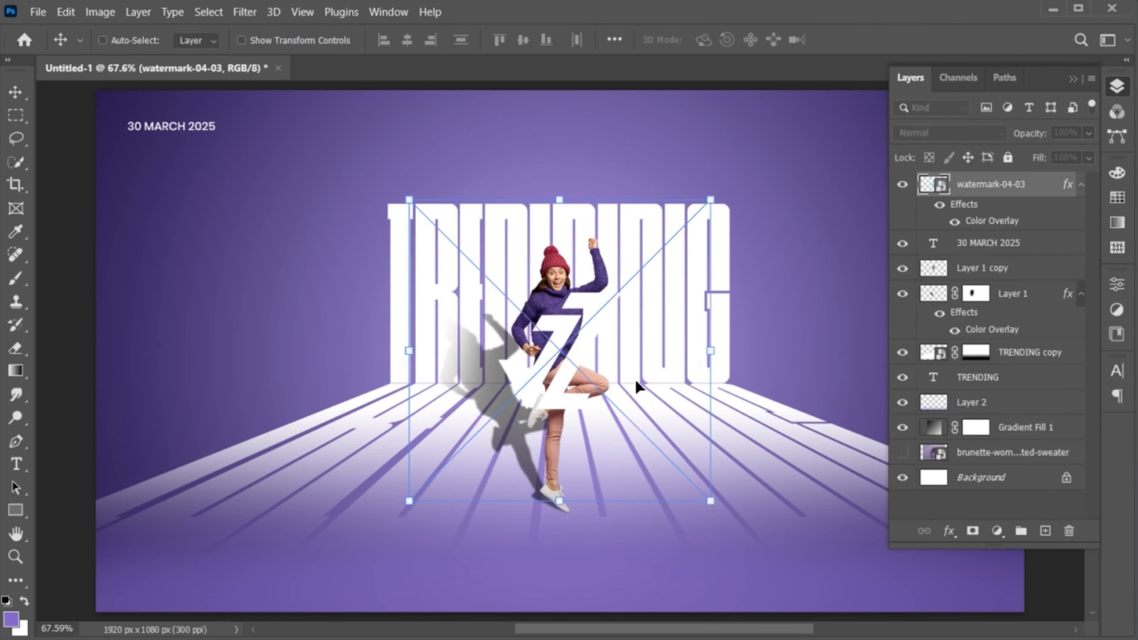
drag(718, 516, 570, 417)
drag(561, 357, 849, 157)
key(Return)
- Nudge the logo further into the top-right corner, level with the date
drag(814, 263, 765, 263)
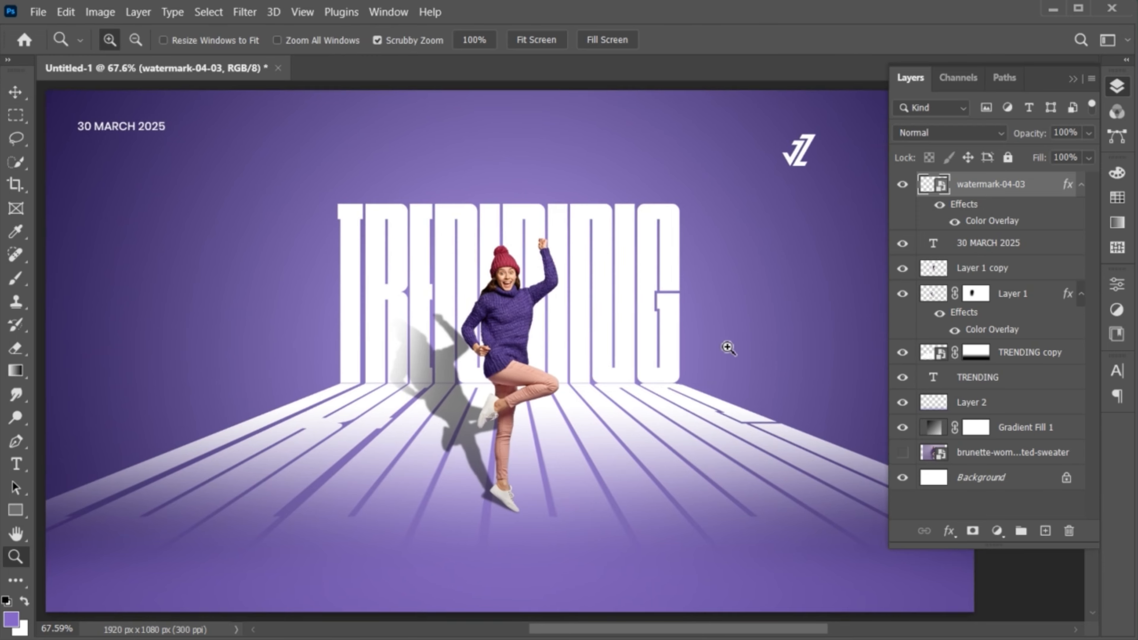
mouse_move(749, 321)
mouse_down()
mouse_move(726, 348)
mouse_move(727, 326)
mouse_up()
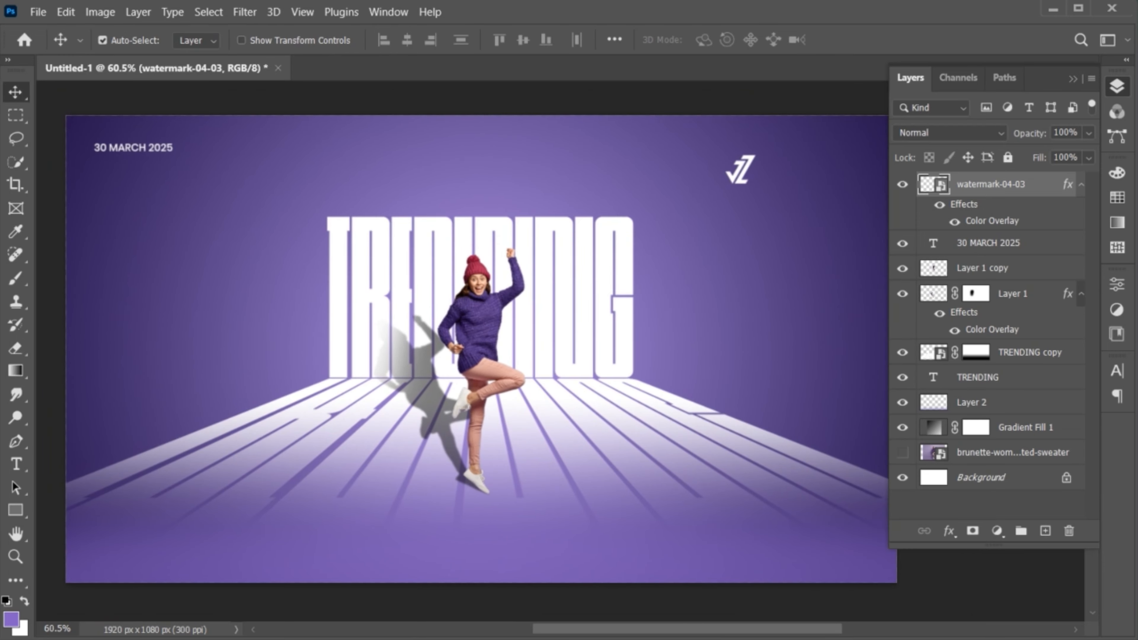
click(1073, 79)
click(743, 174)
drag(738, 180, 860, 152)
key(ctrl+t)
key(Return)
scroll(859, 152, up, 1)
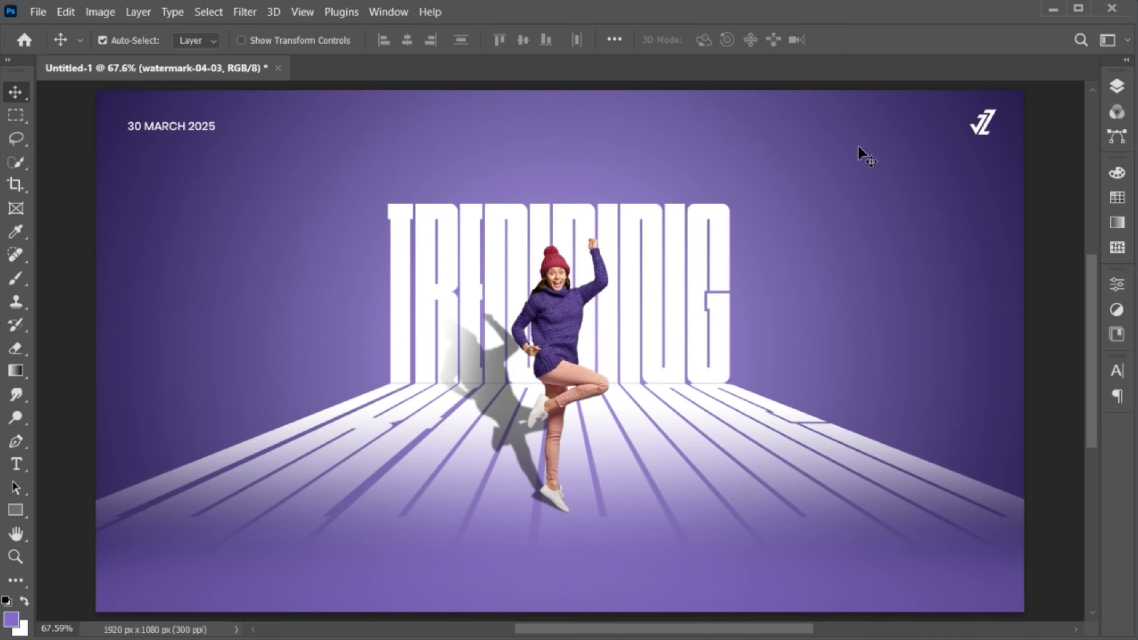
- Add 'JZ GRAPHICS' text below the woman and shrink it to about half size
click(16, 464)
click(504, 541)
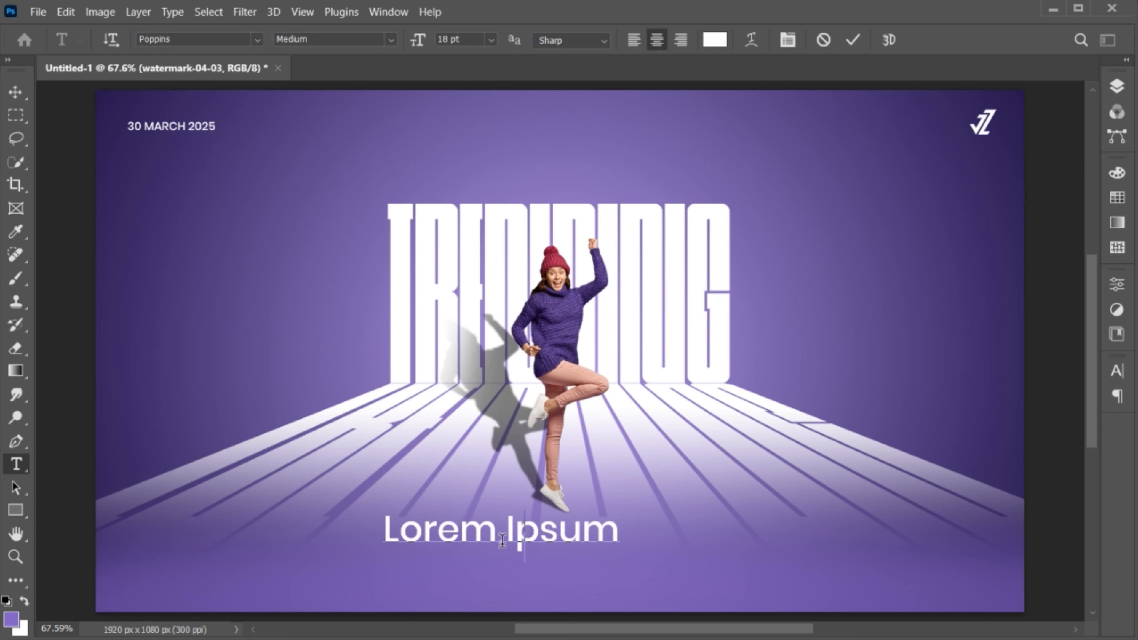
text(JZ GRAPHICS)
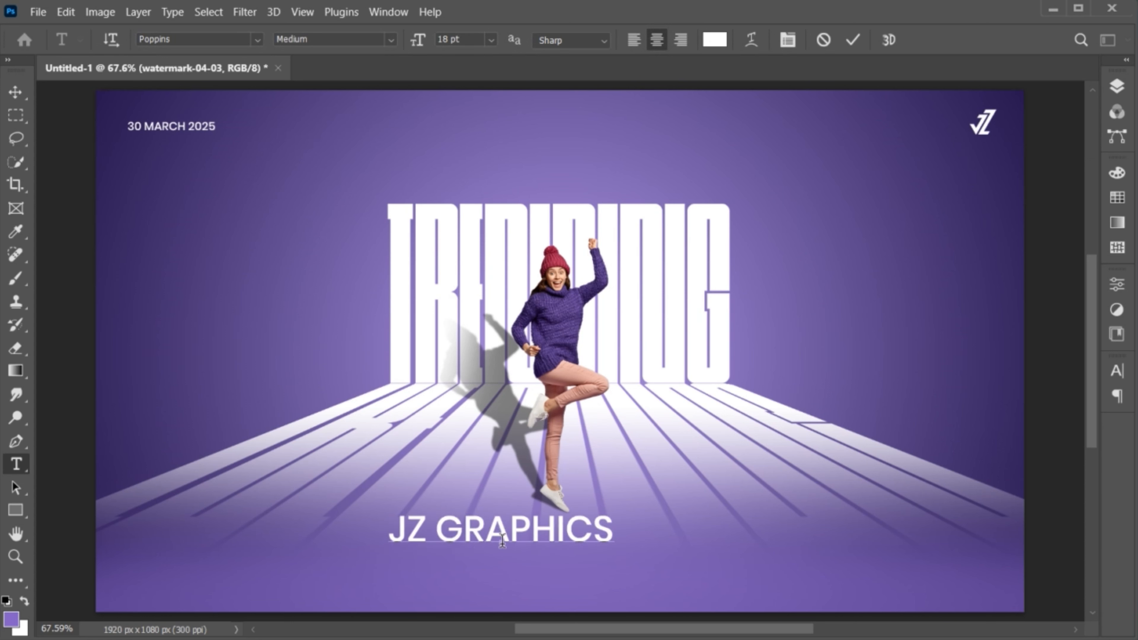
key(ctrl+Return)
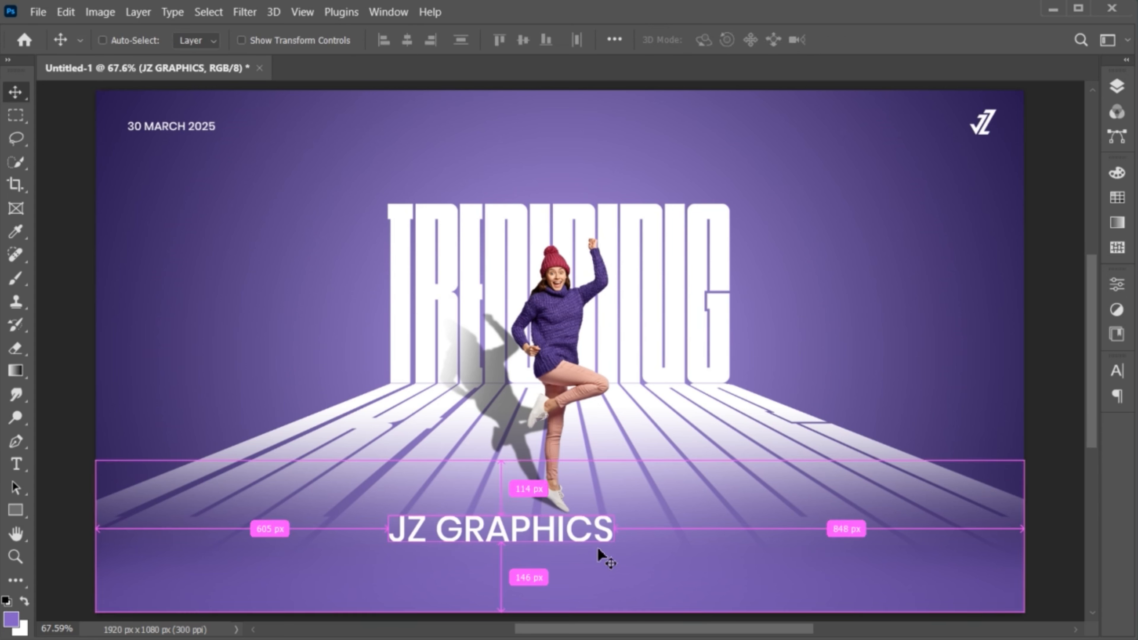
key(ctrl+t)
drag(611, 555, 595, 533)
key(Return)
- Widen the JZ GRAPHICS letter spacing to a tracking of 760
key(t)
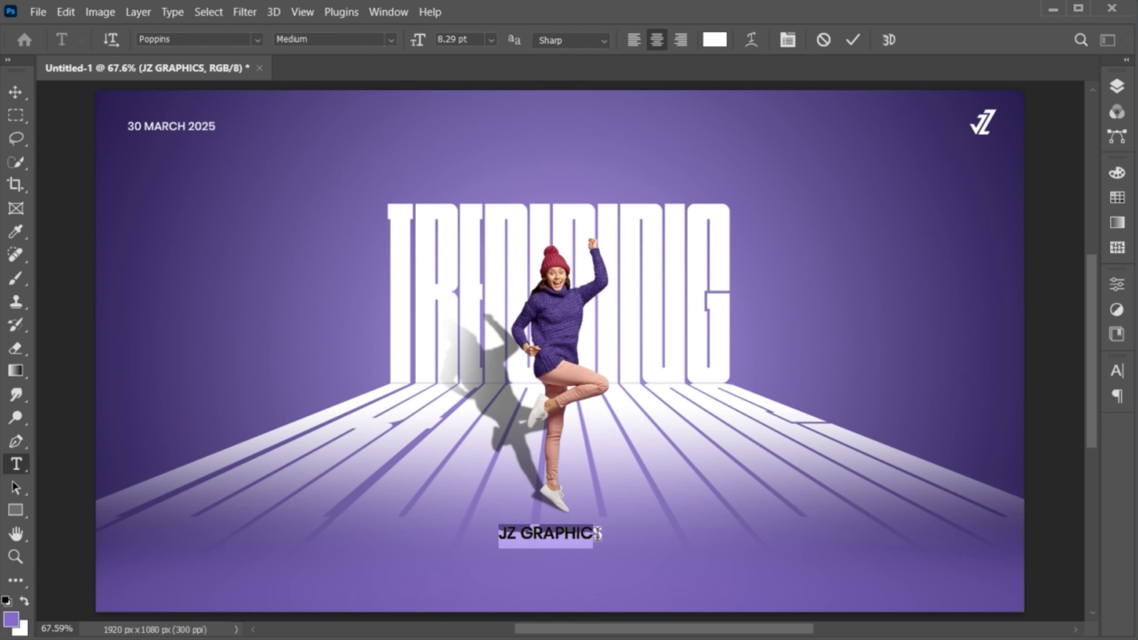
key(alt+Right)
key(alt+Right)
key(alt+Right)
key(alt+Right)
click(1117, 374)
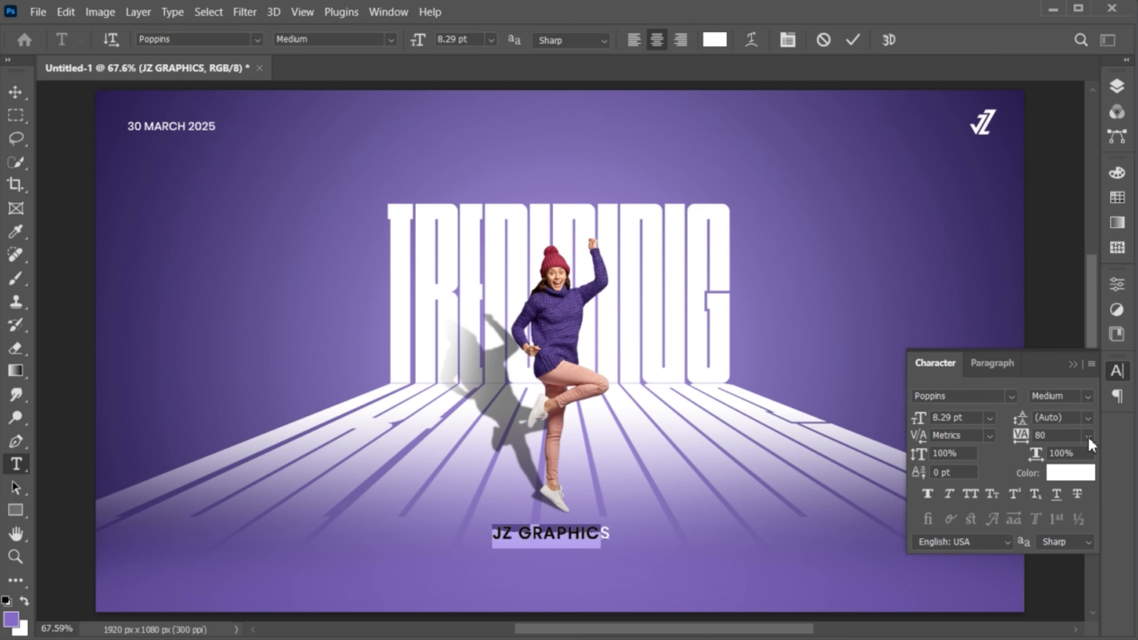
click(1089, 438)
click(1075, 632)
click(1060, 436)
key(Up)
key(Up)
key(Up)
key(Up)
key(Up)
key(Up)
key(Up)
key(Up)
key(Up)
key(Up)
key(Up)
key(Up)
key(Up)
key(Up)
key(Up)
key(Up)
key(Up)
key(Up)
key(Up)
key(Up)
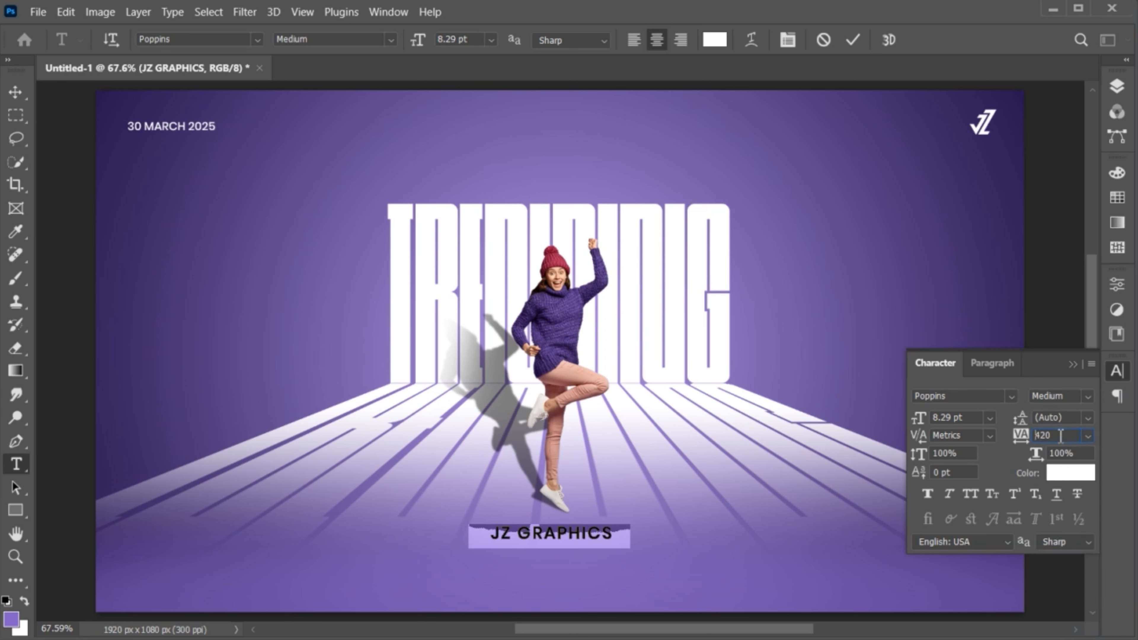
key(Up)
key(Up)
key(Up)
key(Up)
key(Up)
key(Up)
key(Up)
key(Up)
key(Up)
key(Up)
key(Up)
key(Up)
key(Up)
key(Up)
key(Up)
key(Up)
key(Up)
key(Up)
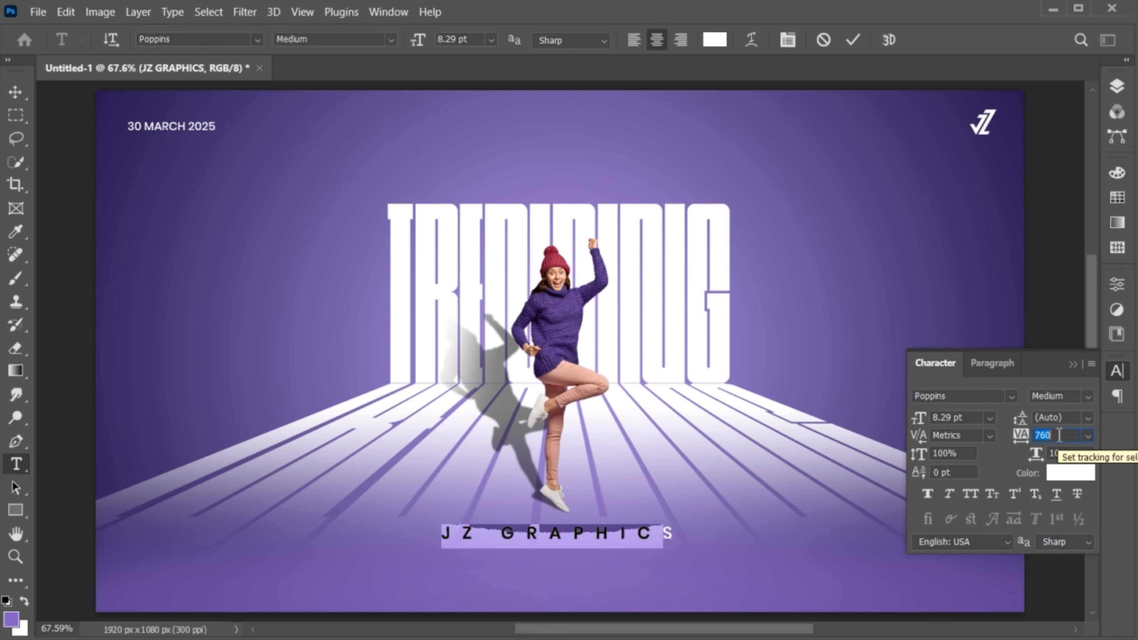
click(1075, 365)
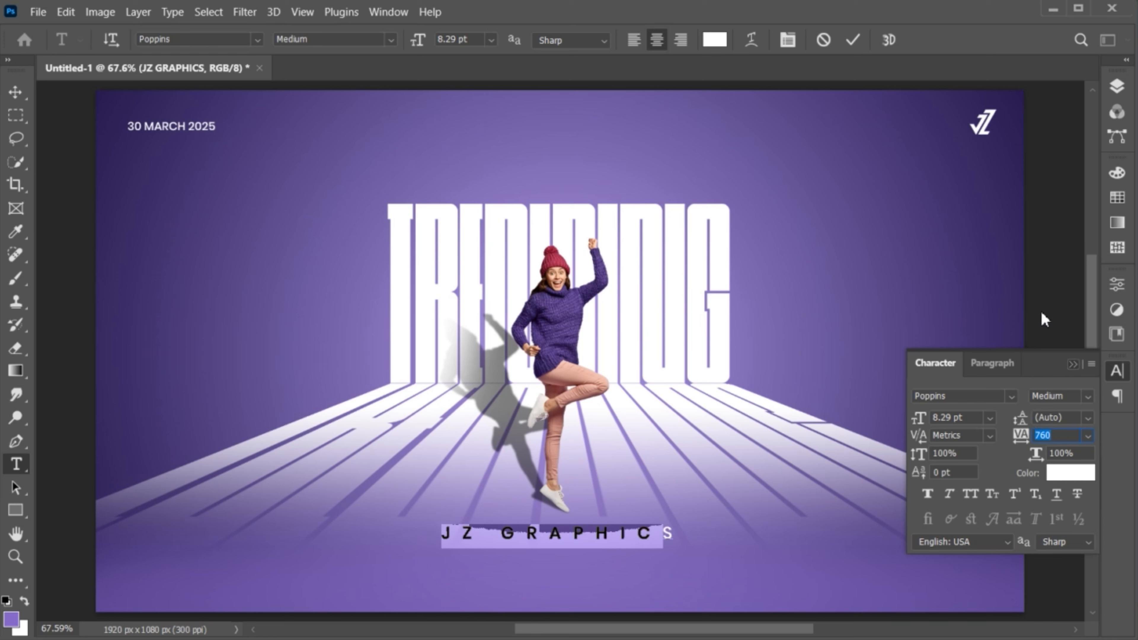
click(852, 43)
key(v)
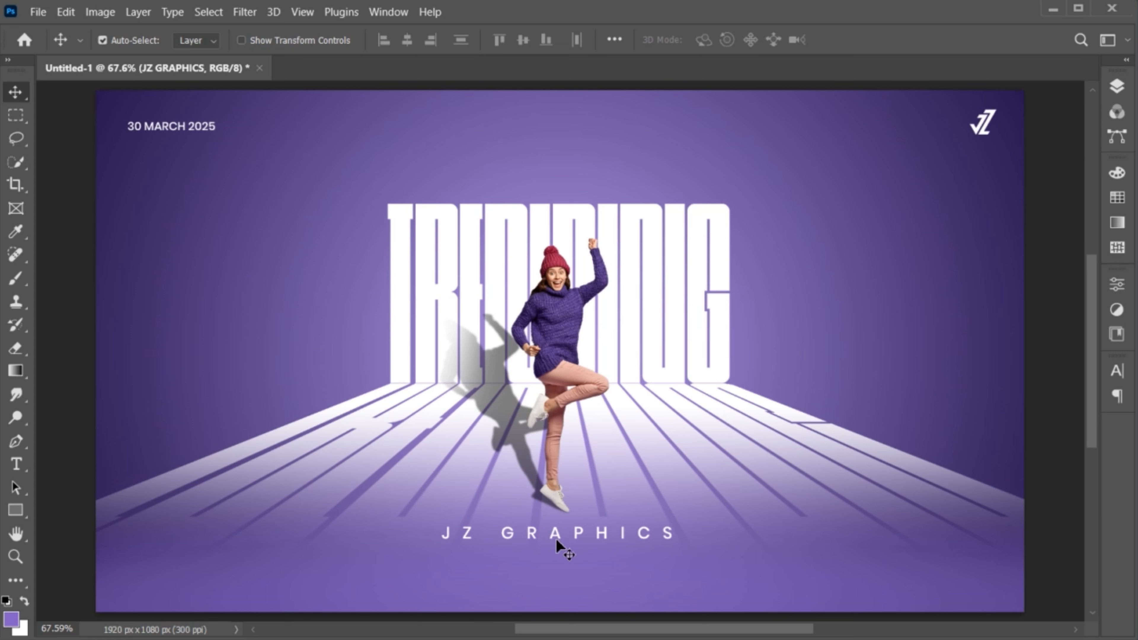
drag(556, 539, 554, 537)
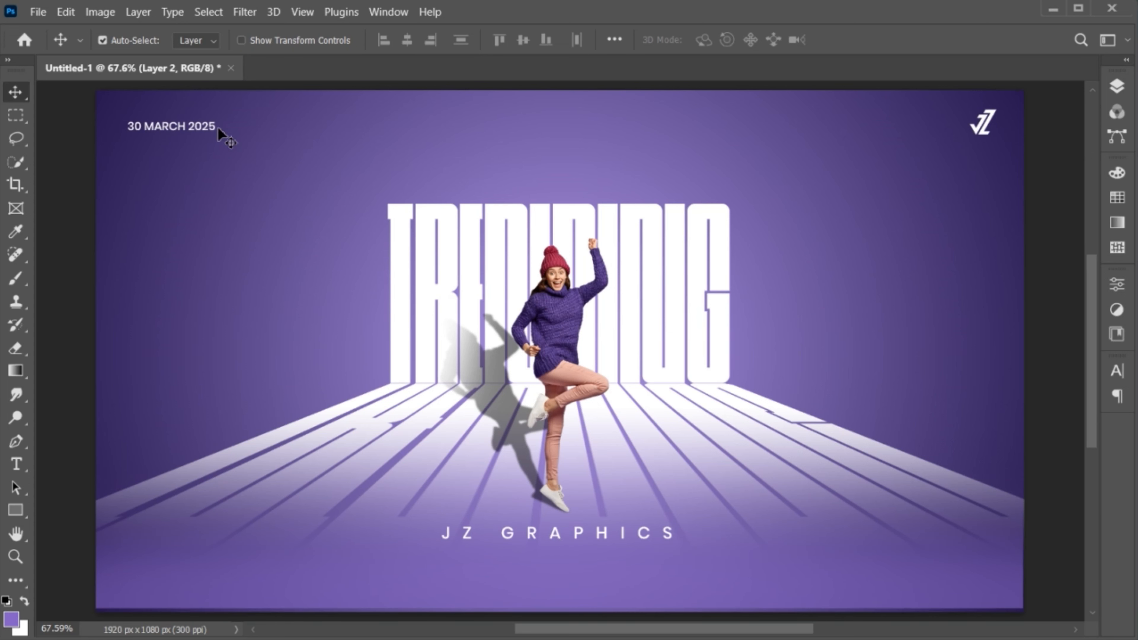
- Duplicate the date text, retype it as 'POSTER', and centre it near the top edge
drag(218, 128, 556, 151)
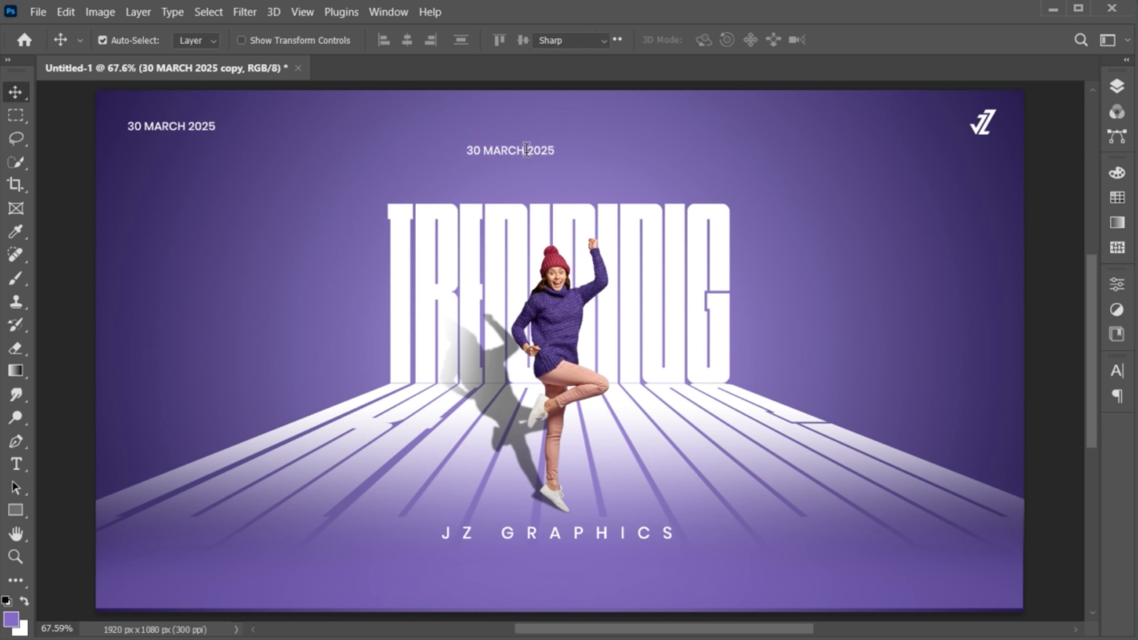
double_click(526, 150)
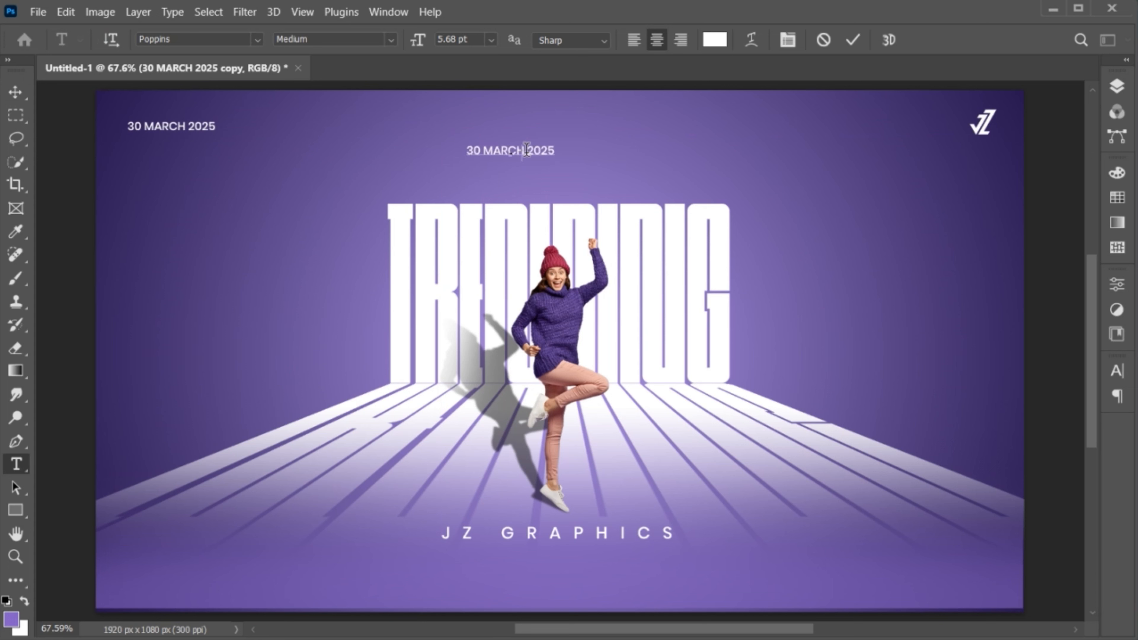
text(POSTER)
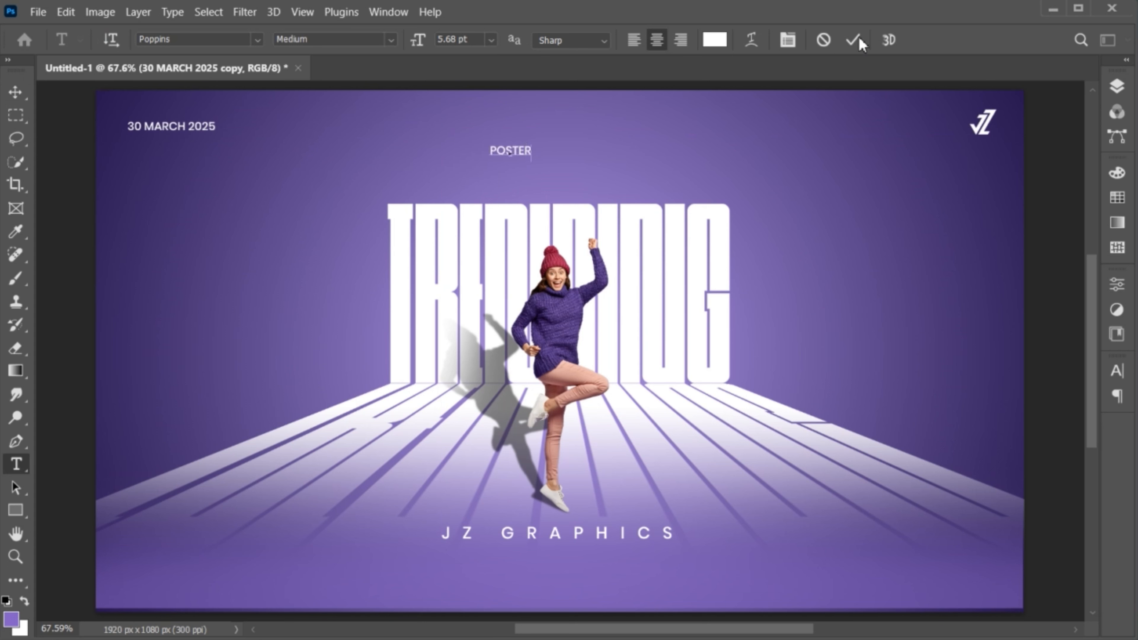
click(854, 41)
key(ctrl+t)
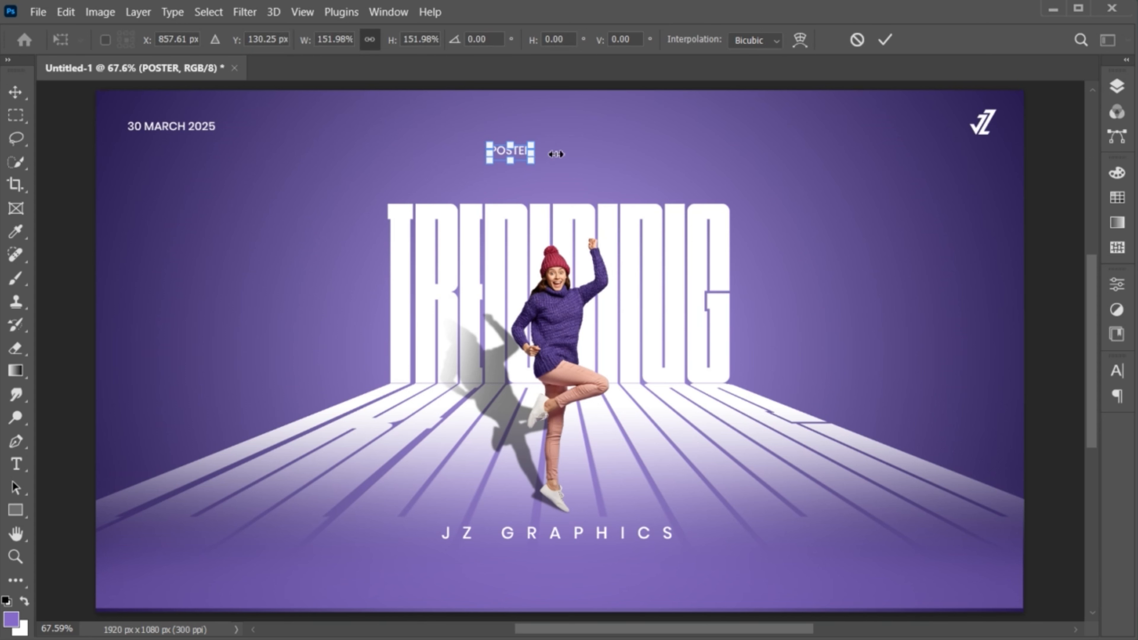
drag(556, 154, 589, 156)
drag(514, 149, 537, 126)
drag(588, 154, 577, 151)
- Widen the POSTER letter spacing, then copy the date text just beneath it
double_click(515, 129)
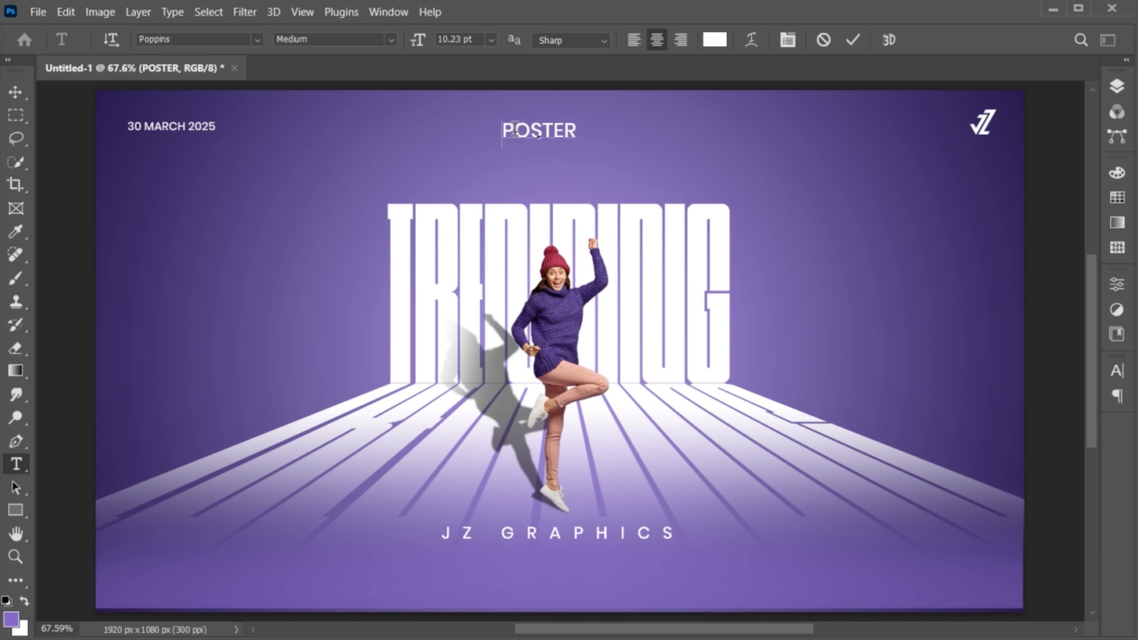
drag(503, 130, 563, 130)
key(alt+Right)
key(alt+Right)
key(alt+Right)
key(alt+Right)
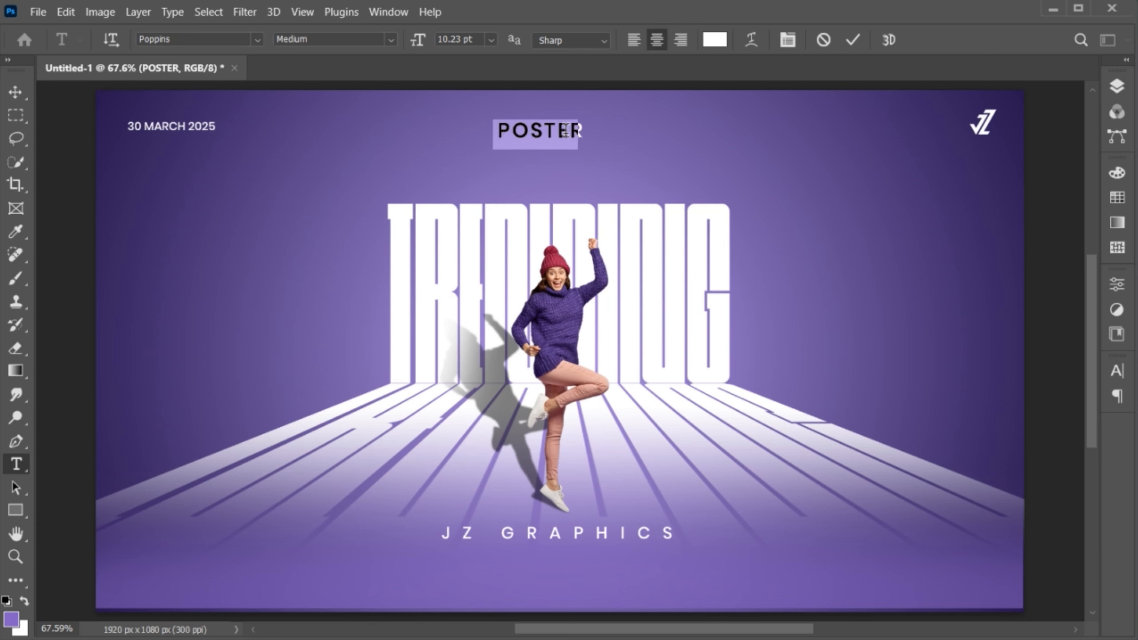
key(alt+Right)
key(alt+Right)
key(alt+Right)
key(alt+Right)
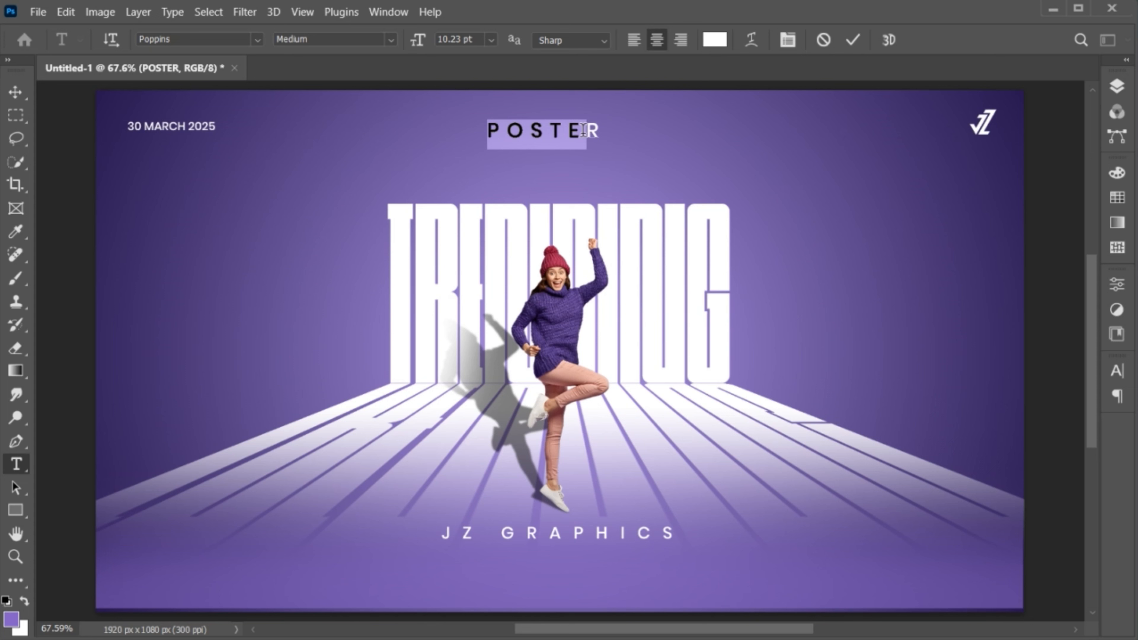
click(853, 40)
key(v)
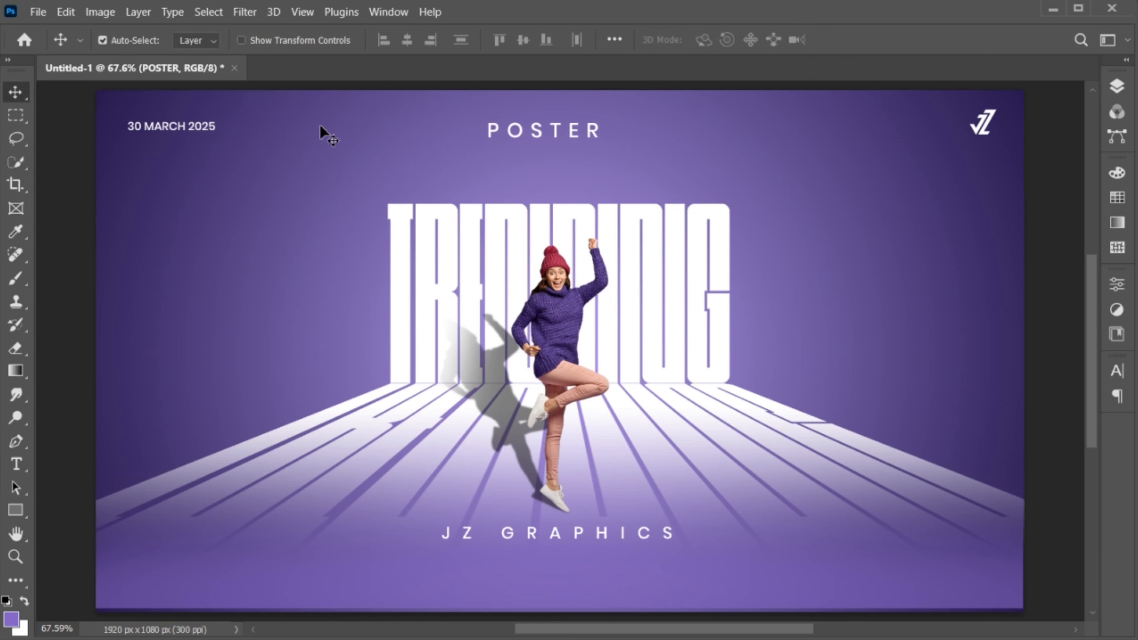
drag(191, 127, 571, 172)
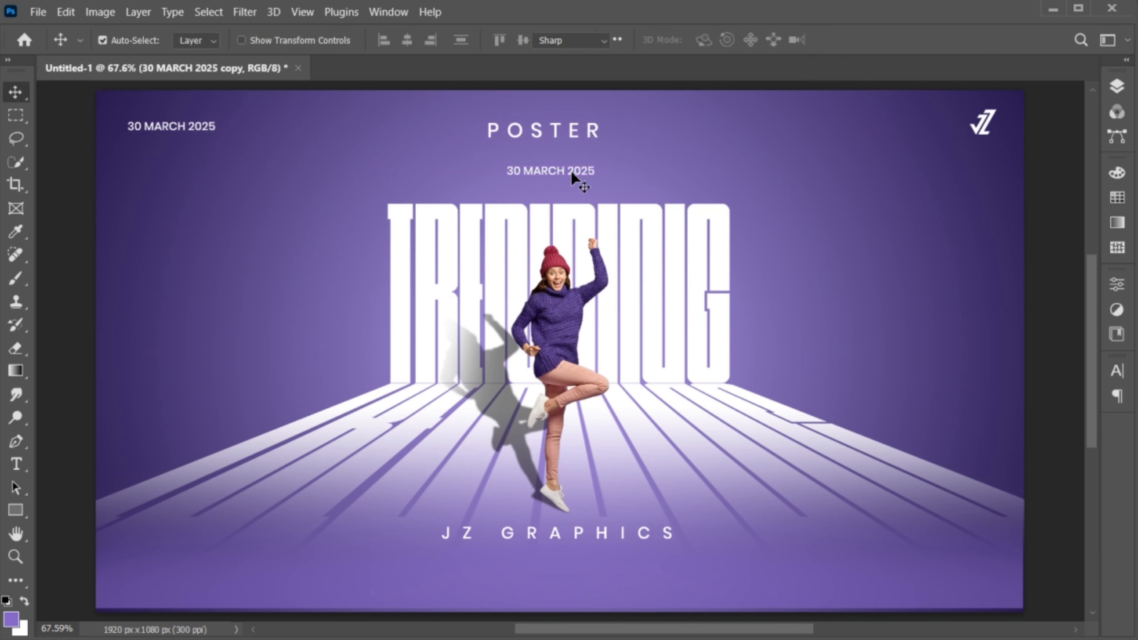
- Retype the copied date as 'Design' in Blacksword font with dark crimson colour 731431
double_click(571, 172)
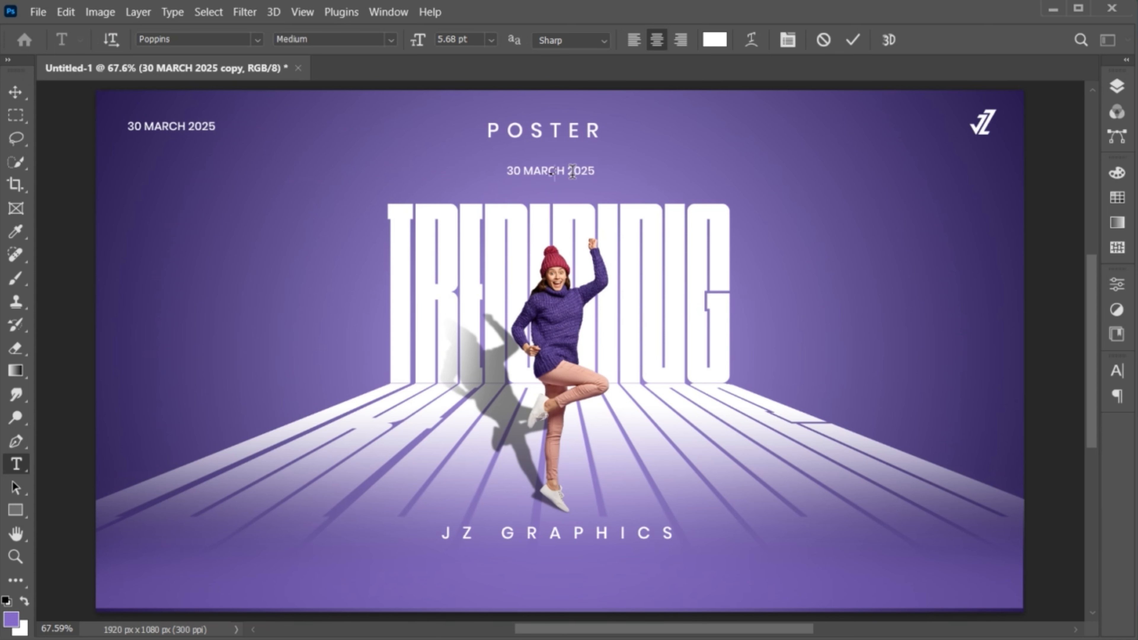
text(Design)
click(206, 40)
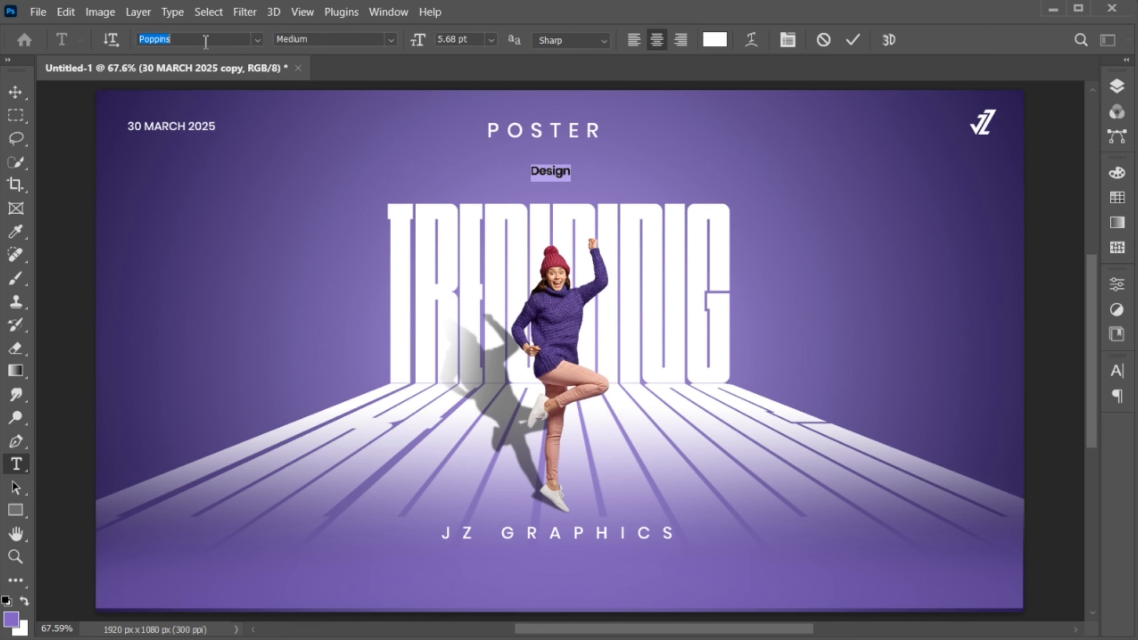
text(black)
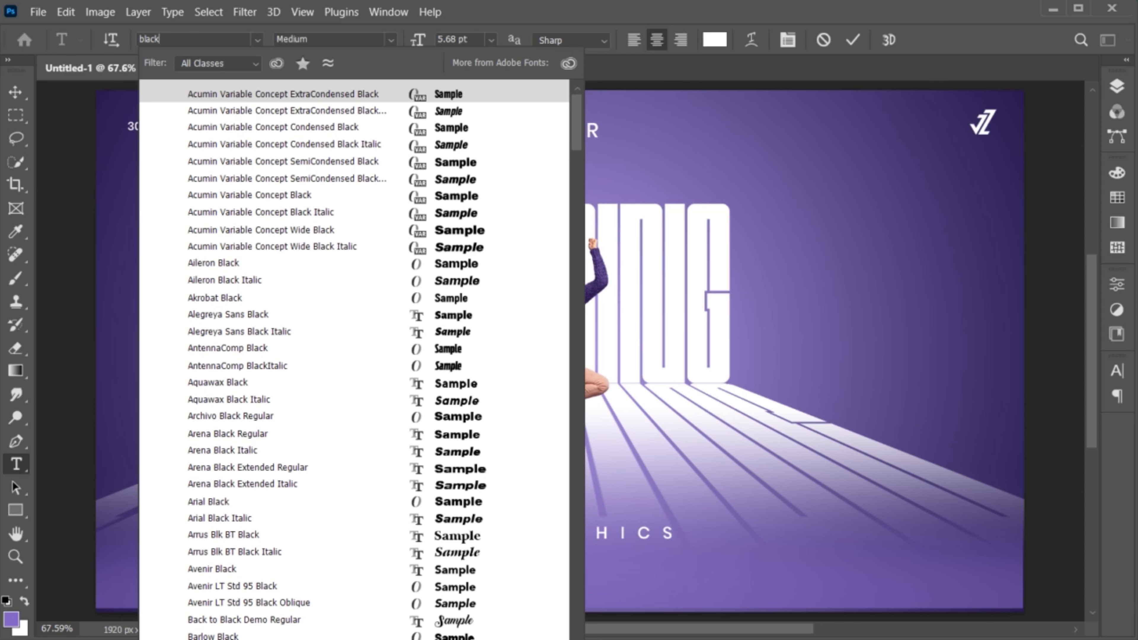
text(sword)
click(243, 93)
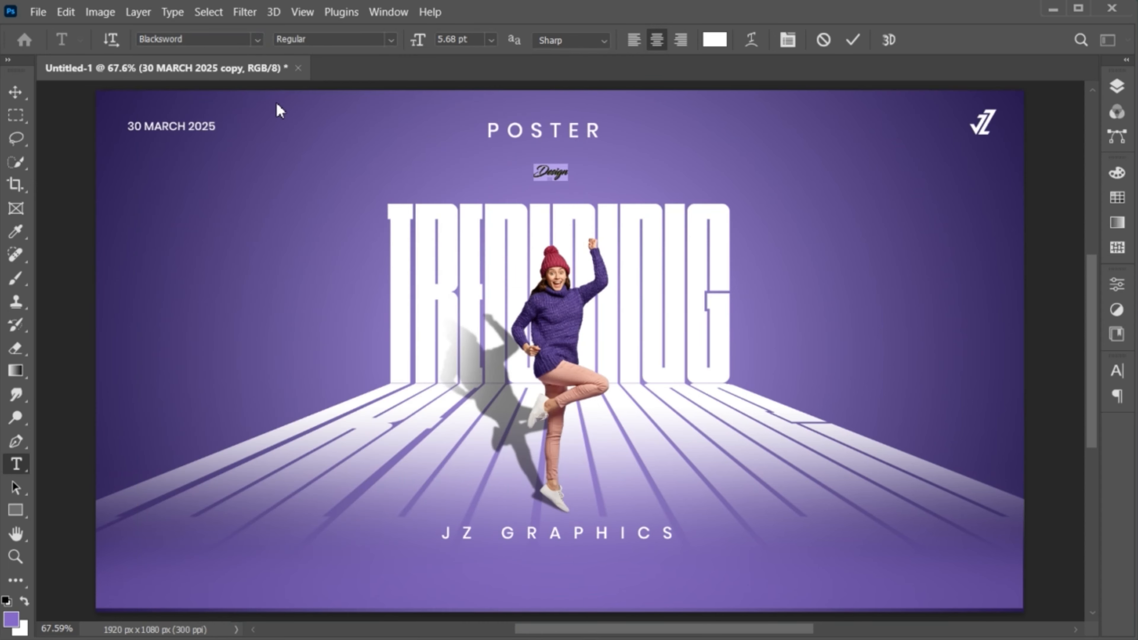
click(715, 39)
click(559, 263)
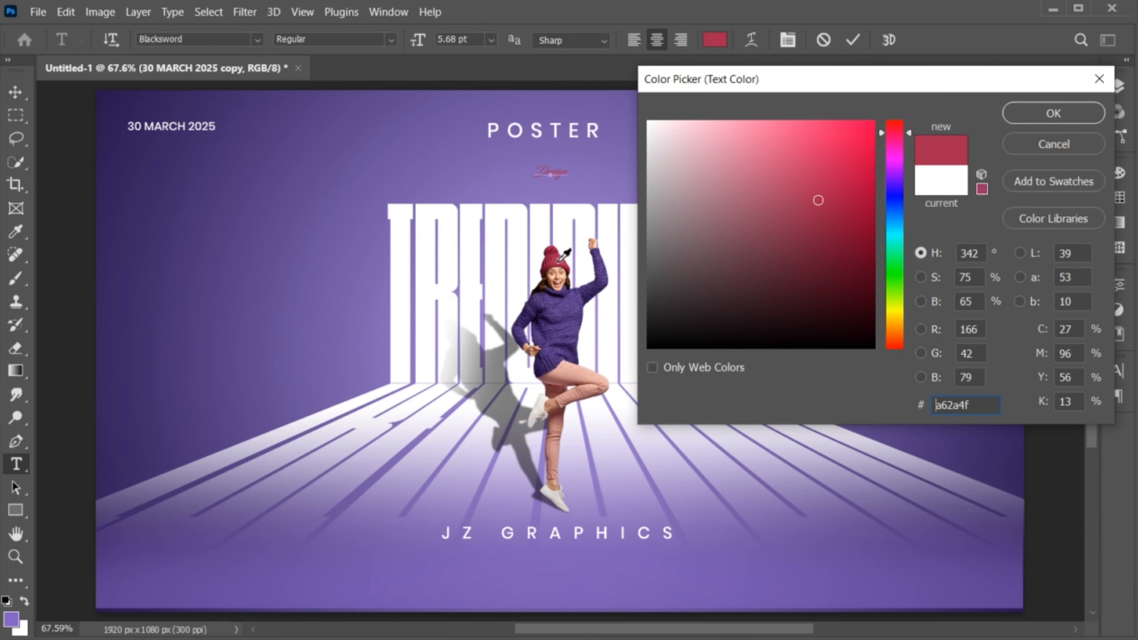
drag(824, 219, 836, 247)
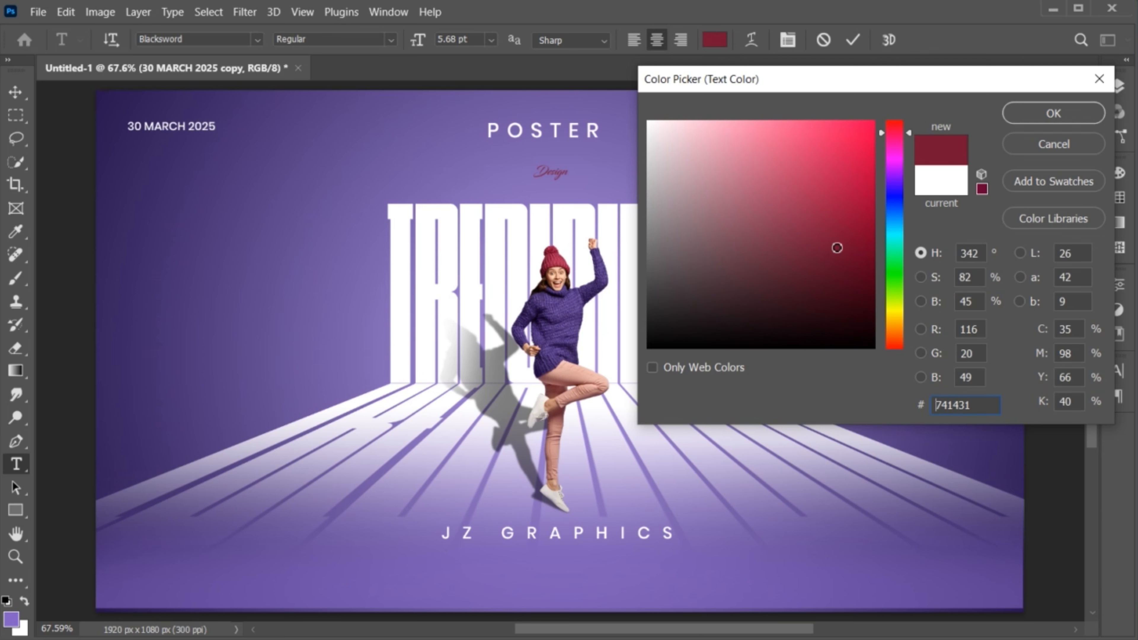
click(1049, 115)
click(853, 39)
- Enlarge Design over POSTER and nudge both words up-left together
key(v)
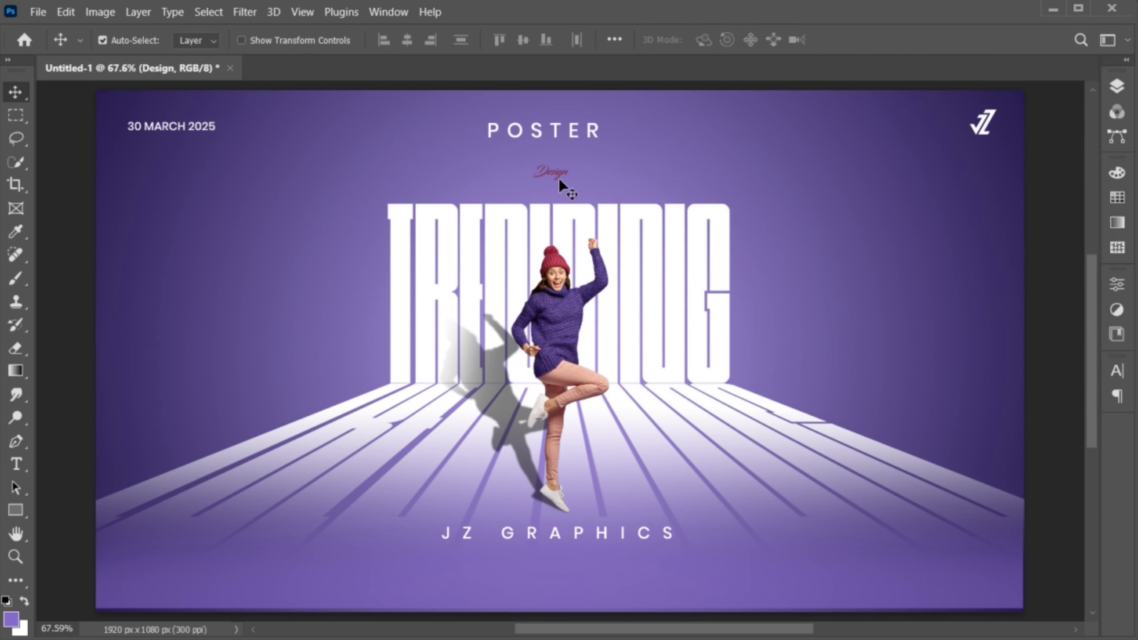
key(ctrl+t)
drag(569, 179, 591, 155)
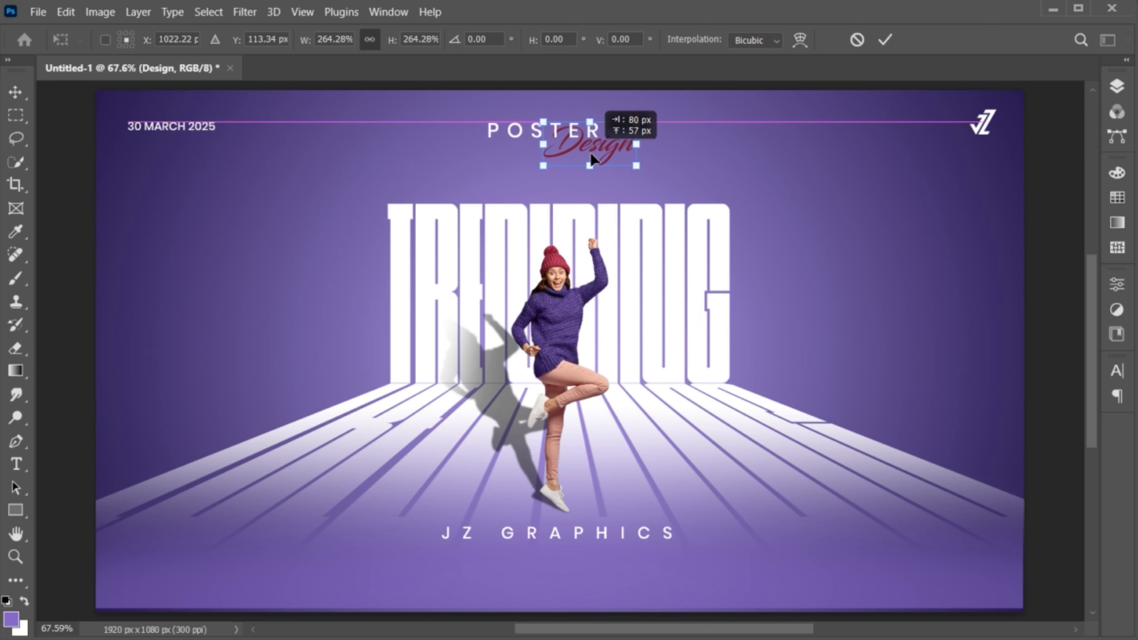
click(886, 40)
click(503, 131)
click(1117, 85)
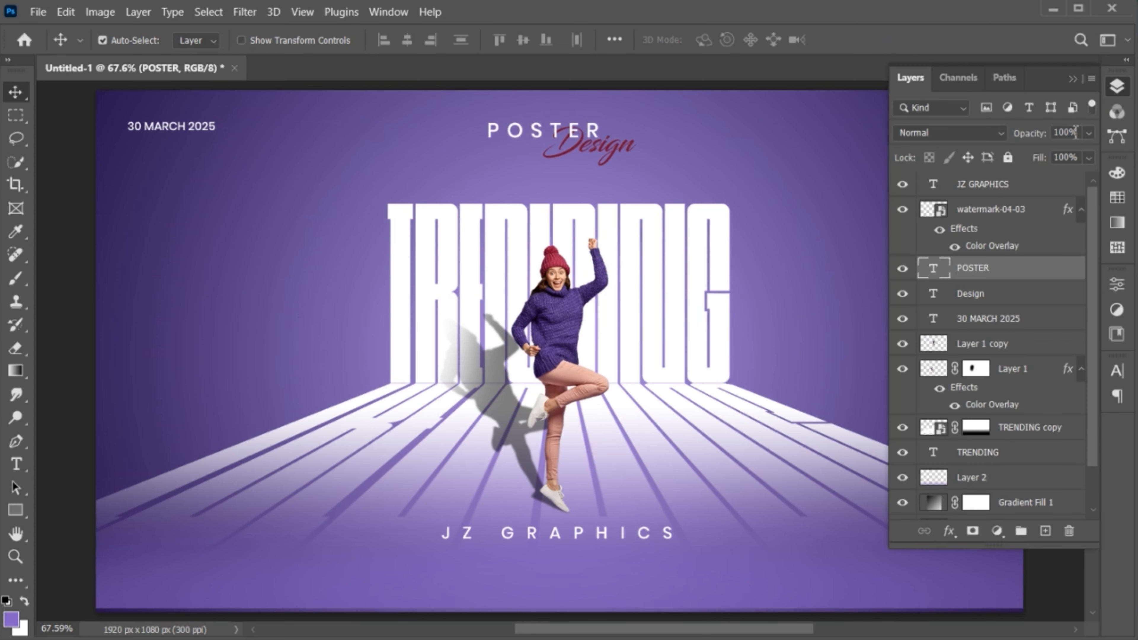
shift+click(988, 295)
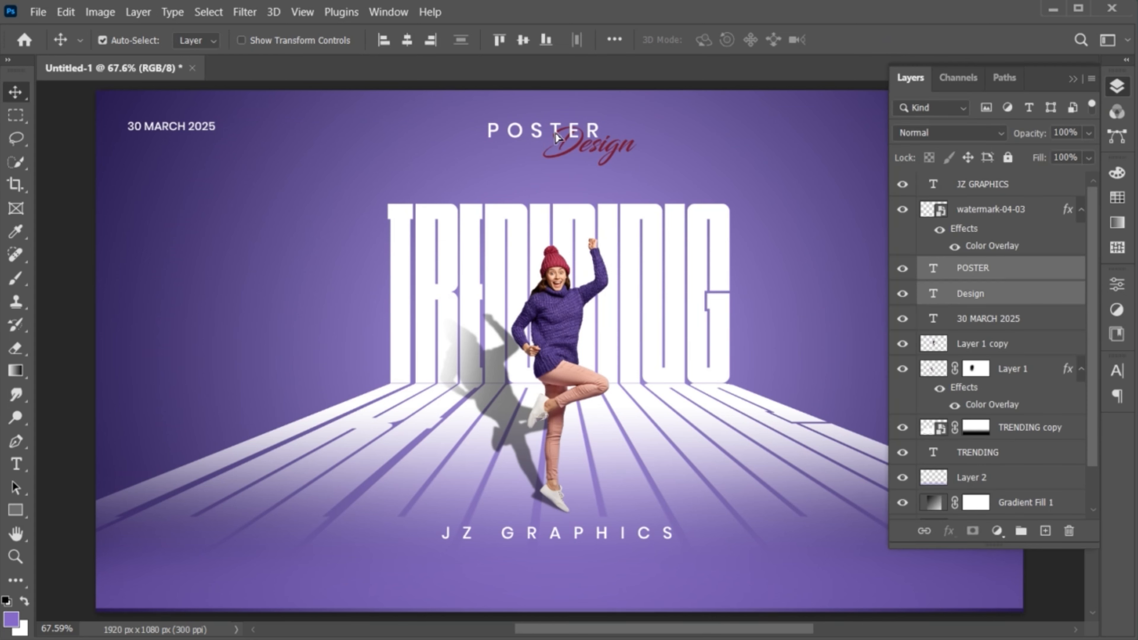
drag(570, 153, 539, 134)
click(1073, 80)
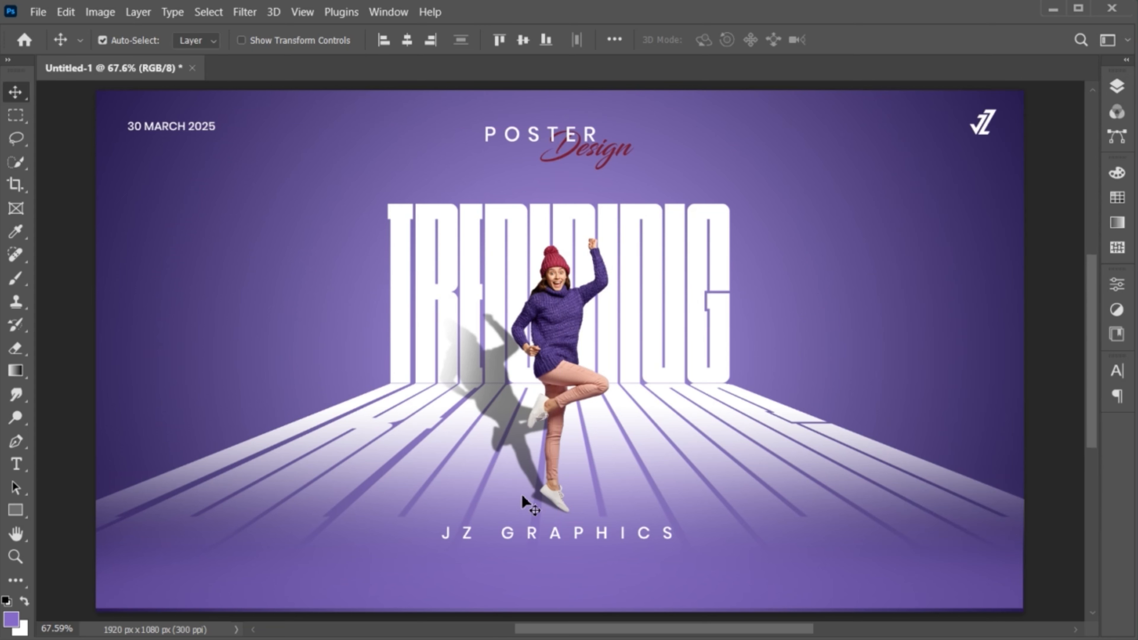
click(533, 541)
click(17, 465)
- Add a 4 pt Lorem ipsum paragraph in a text box below JZ GRAPHICS
drag(302, 549, 832, 597)
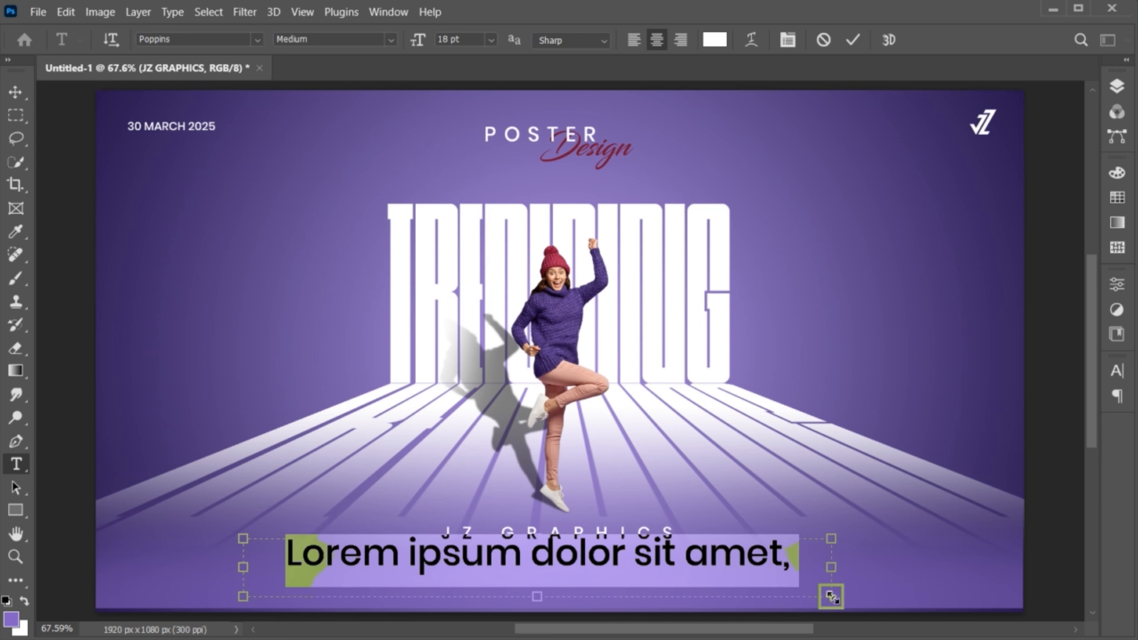
click(1116, 371)
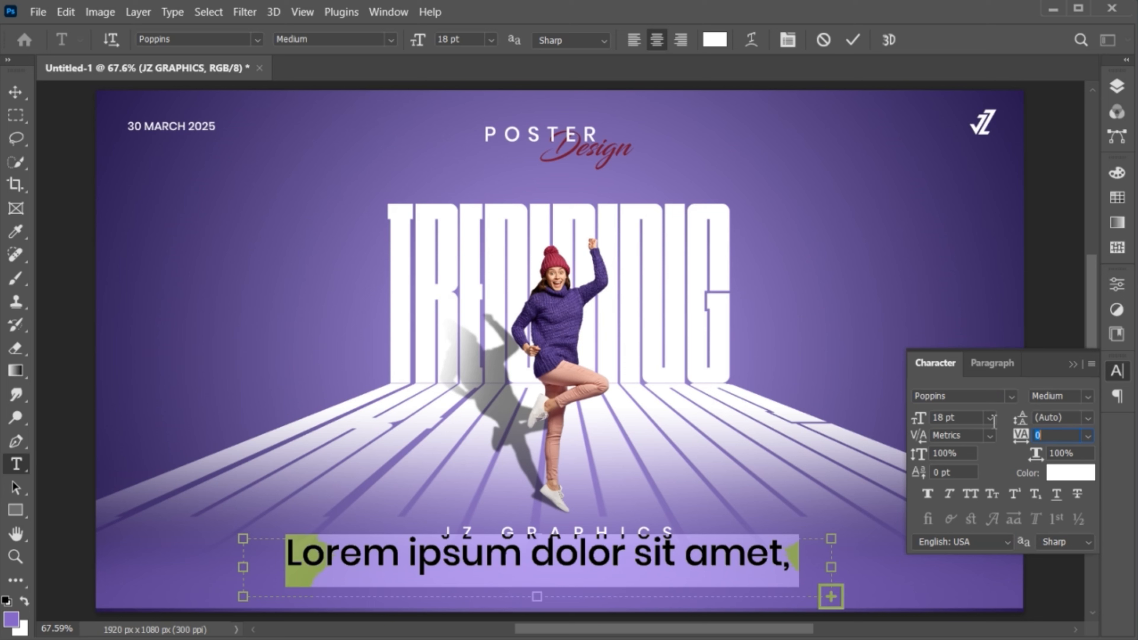
scroll(973, 420, down, 15)
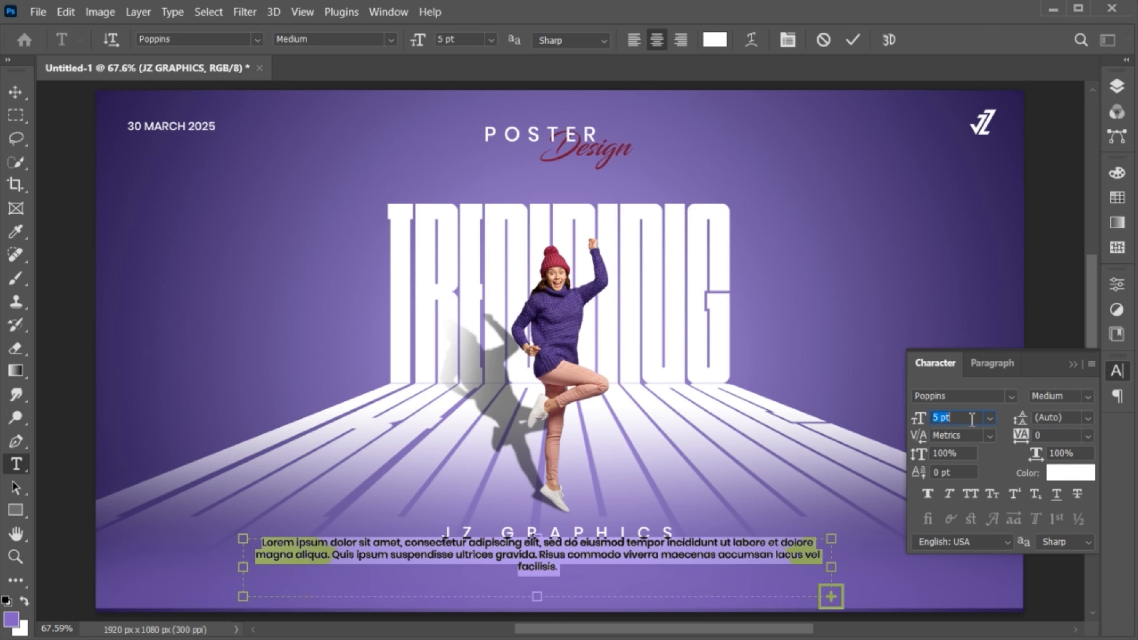
scroll(972, 420, up, 1)
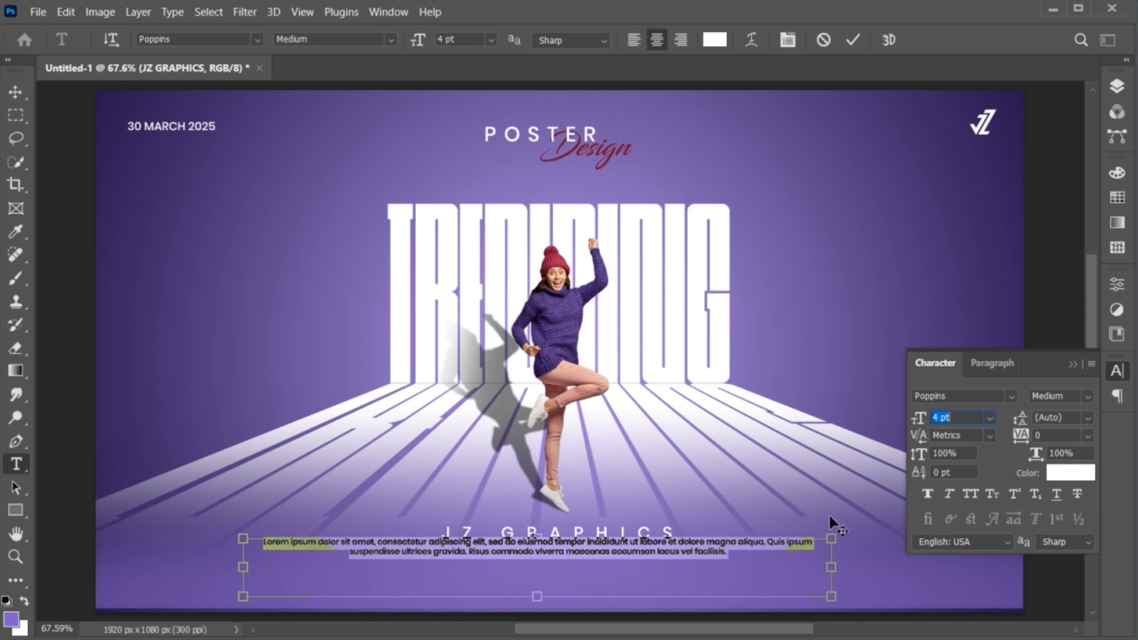
click(731, 556)
text(Lorem ipsum dolor sit amet, consectetur adipiscing elit, sed do eiusmod tempor incididunt ut labore et dolore magna aliqua. Quis ipsum suspendisse ultrices gravida. Risus commodo viverra maecenas accumsan lacus vel facilisis.)
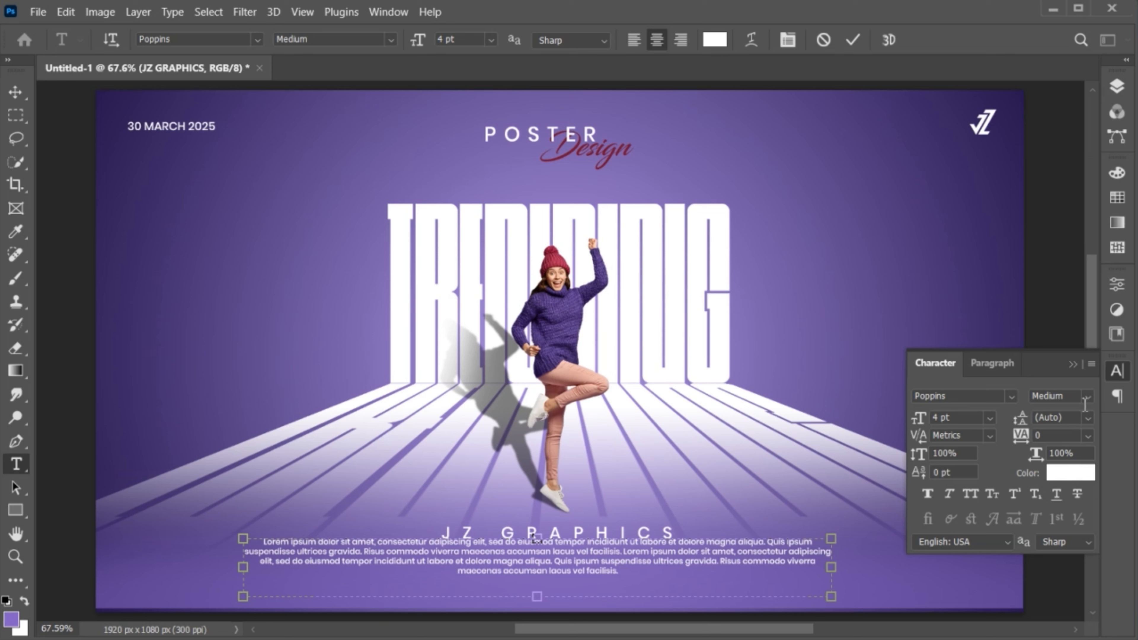
click(1074, 364)
drag(537, 596, 540, 567)
key(ctrl+Return)
key(v)
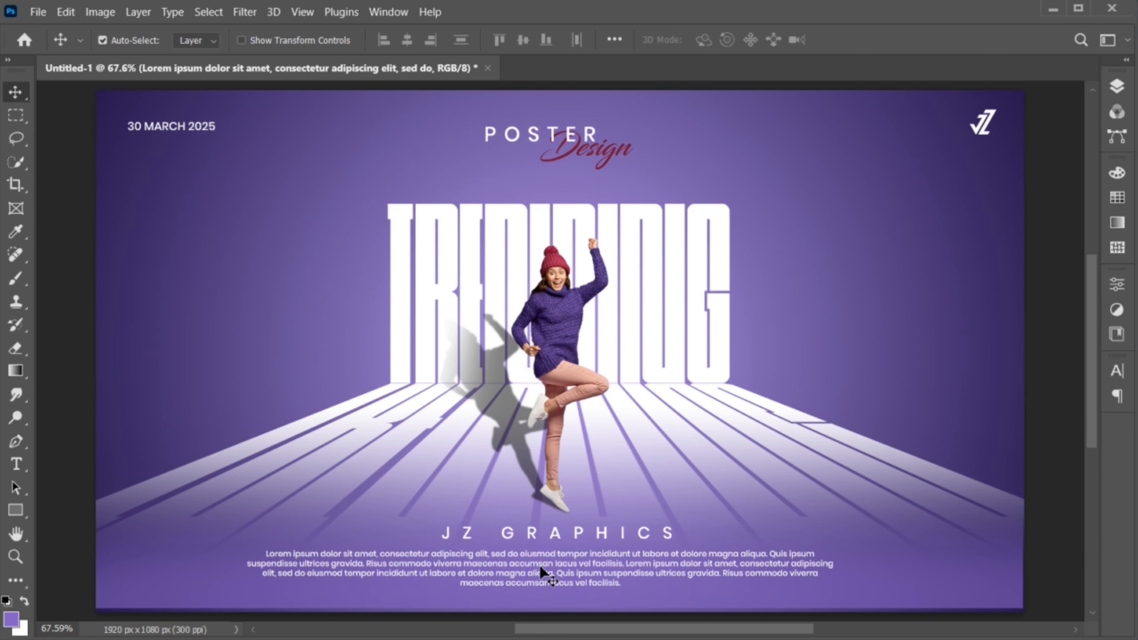
- Narrow and shorten the paragraph box so the text wraps to three centred lines
double_click(540, 566)
drag(832, 570, 814, 570)
key(ctrl+Return)
key(v)
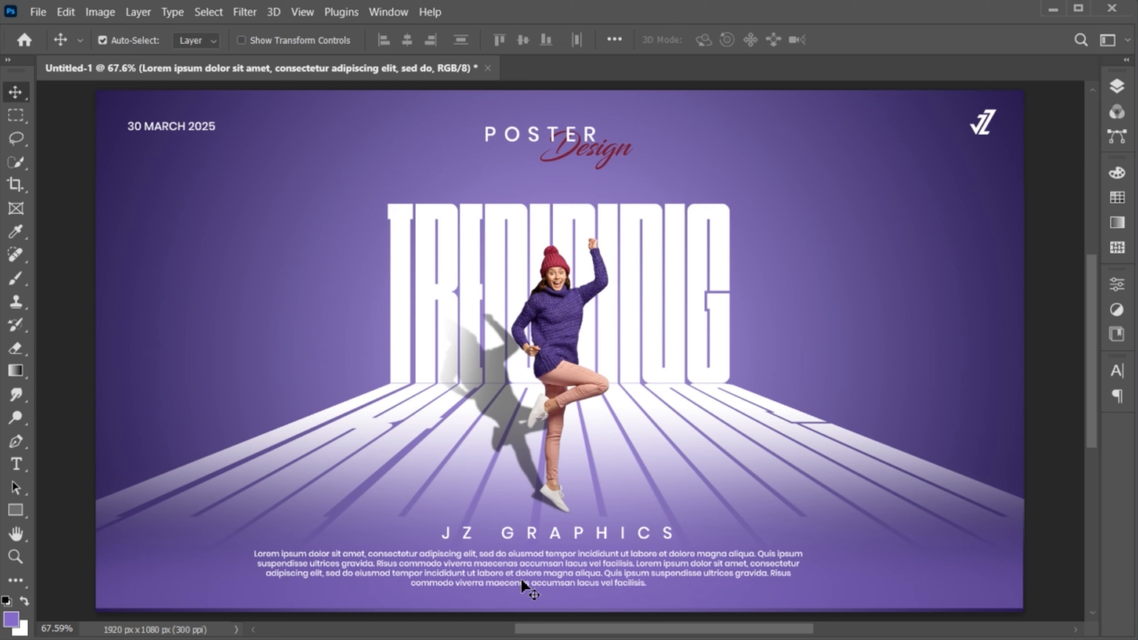
double_click(521, 579)
drag(530, 591, 523, 562)
key(ctrl+Return)
key(v)
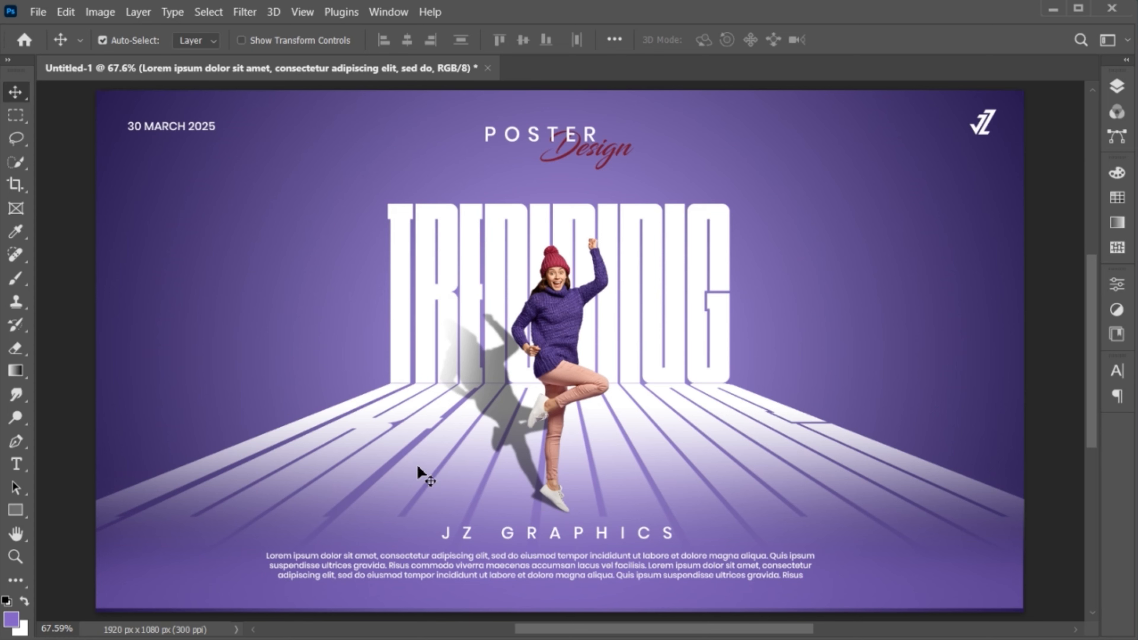
- Place plastic_wrap_texture.png and scale it to cover the whole poster
click(38, 12)
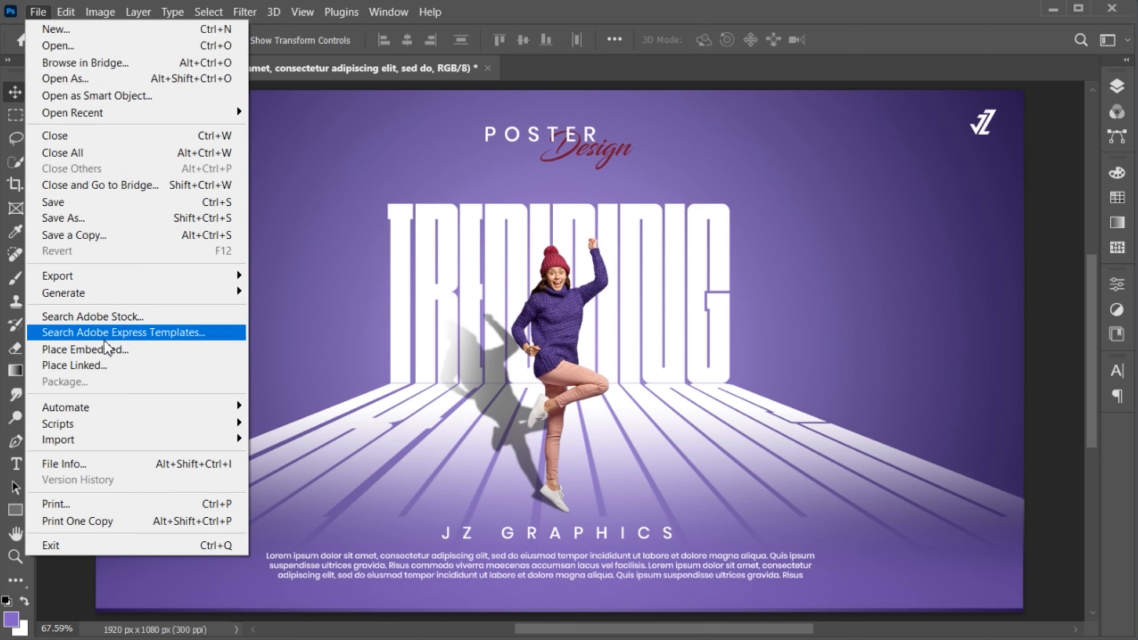
click(89, 349)
click(312, 324)
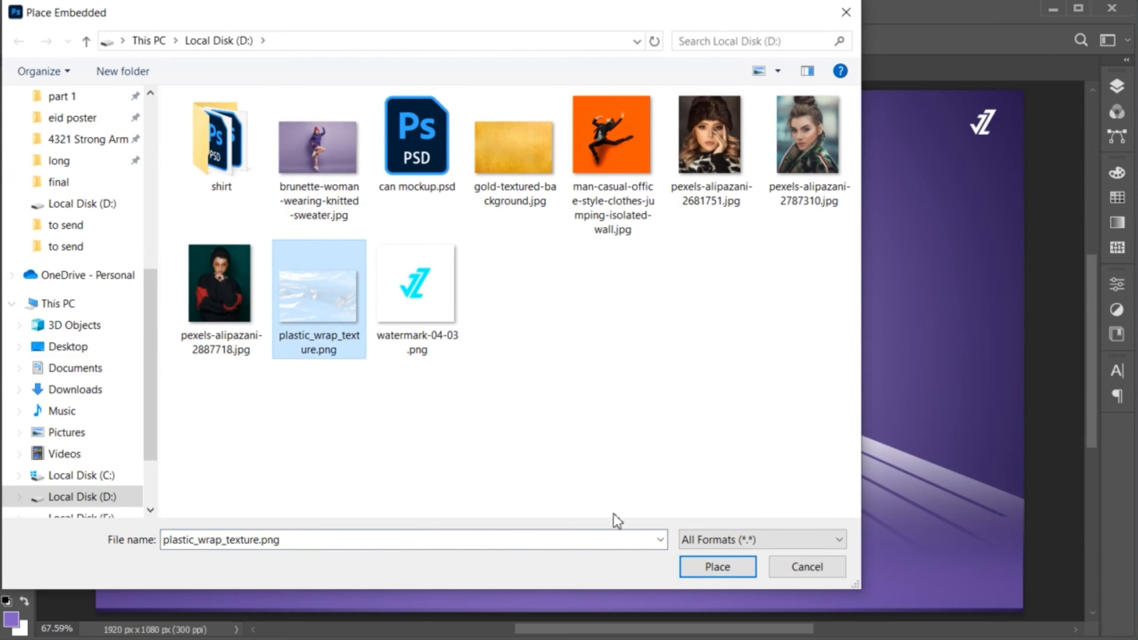
click(709, 572)
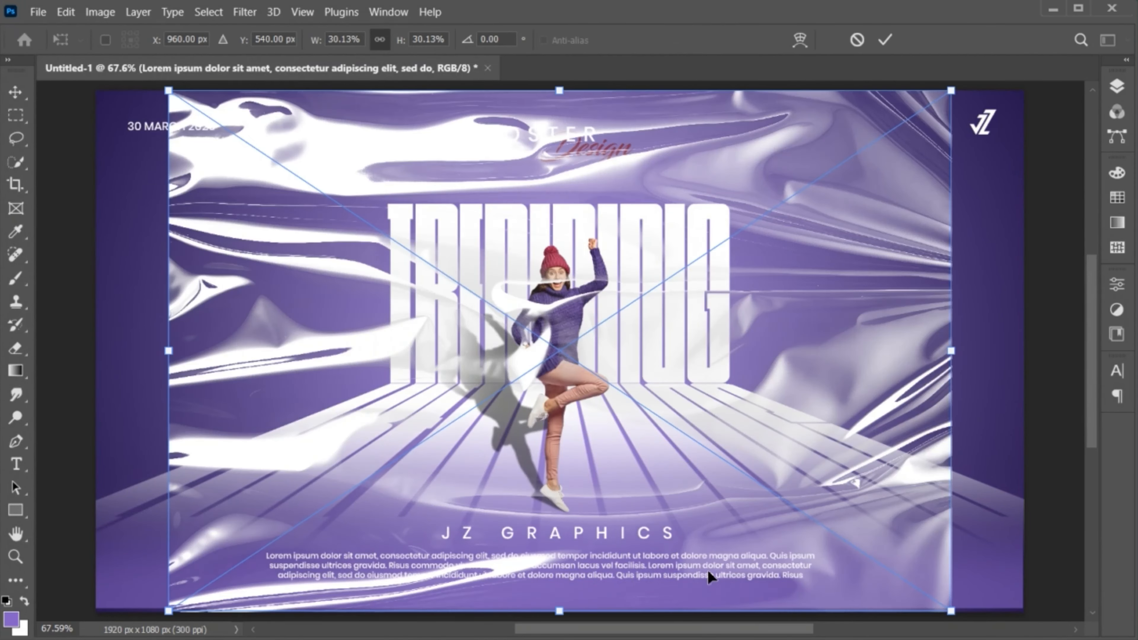
drag(952, 353, 1027, 382)
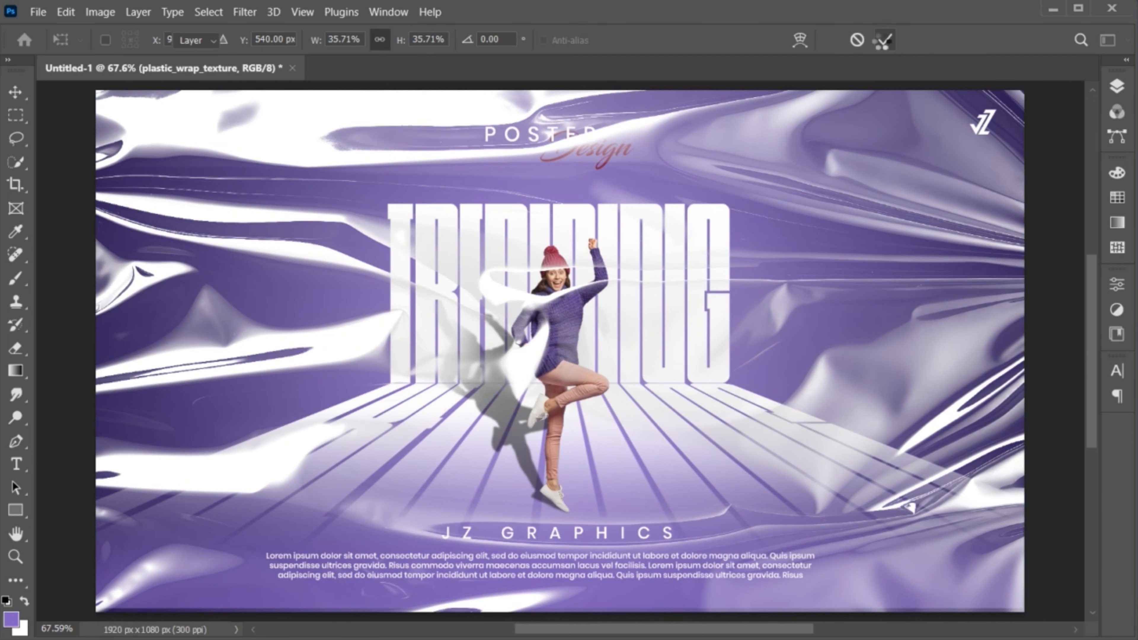
click(882, 41)
- Set the texture layer to Overlay blend mode at 28% opacity
click(1123, 93)
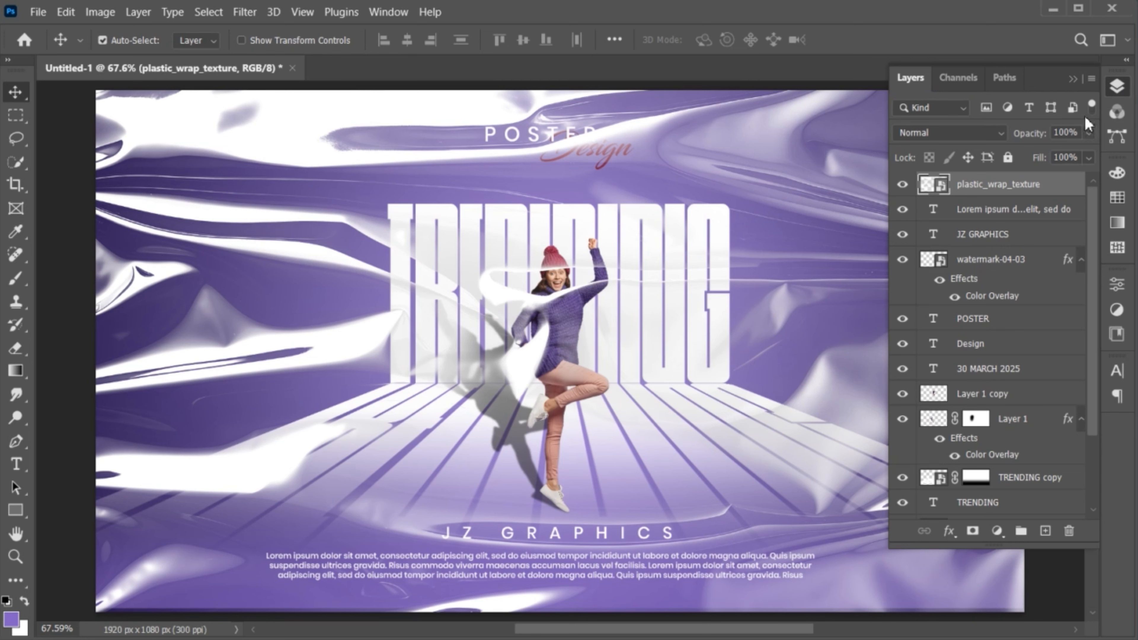
click(987, 135)
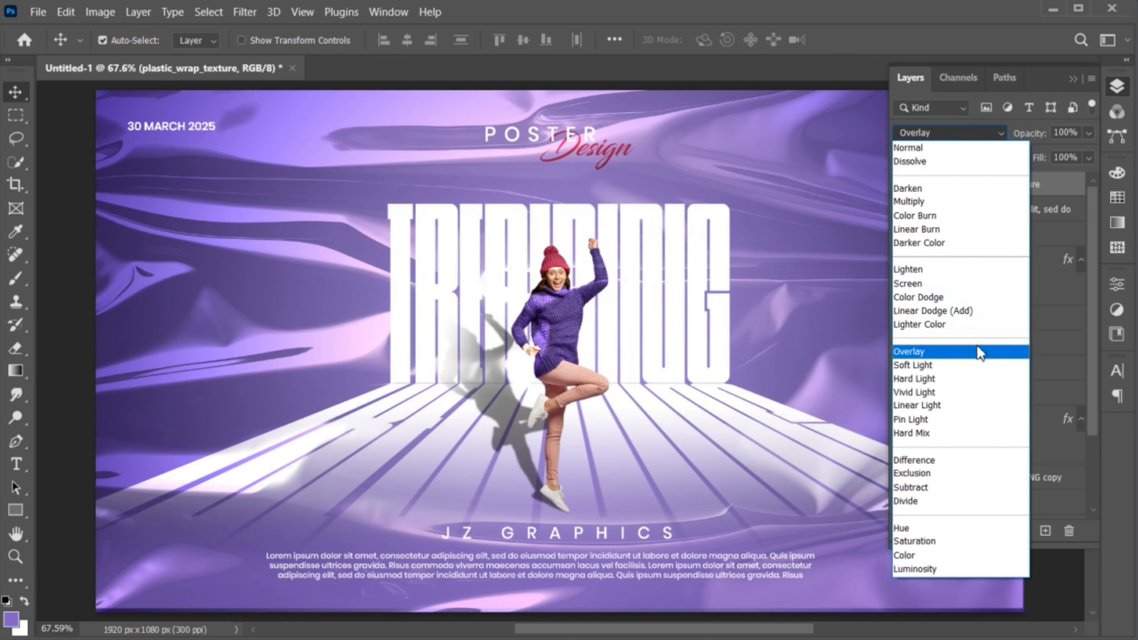
click(979, 351)
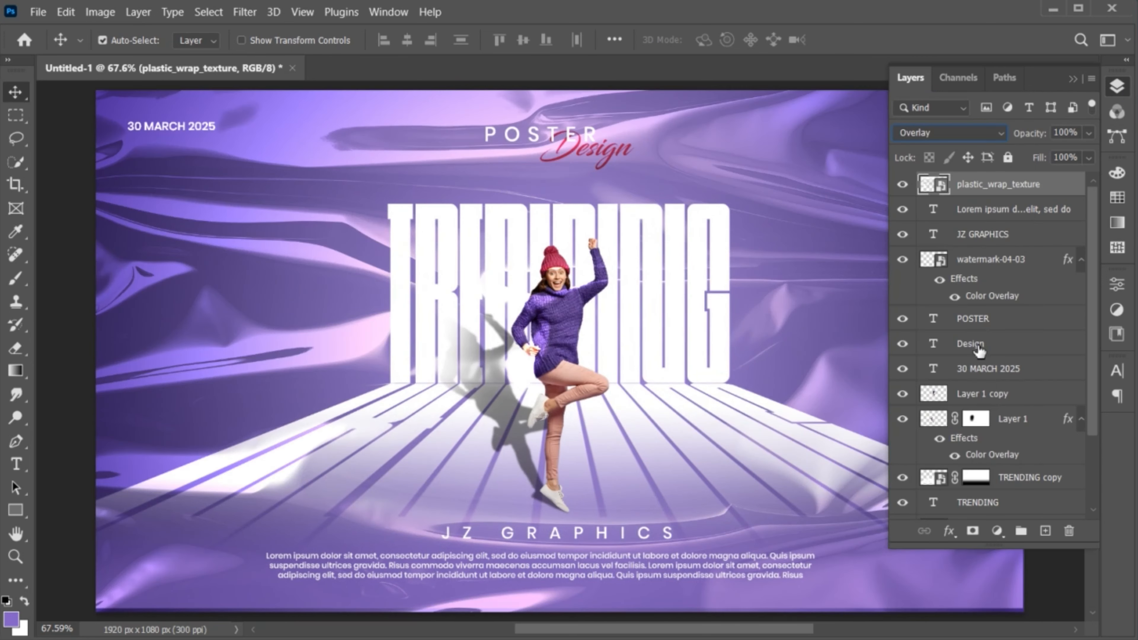
click(1089, 133)
drag(1036, 156, 1032, 156)
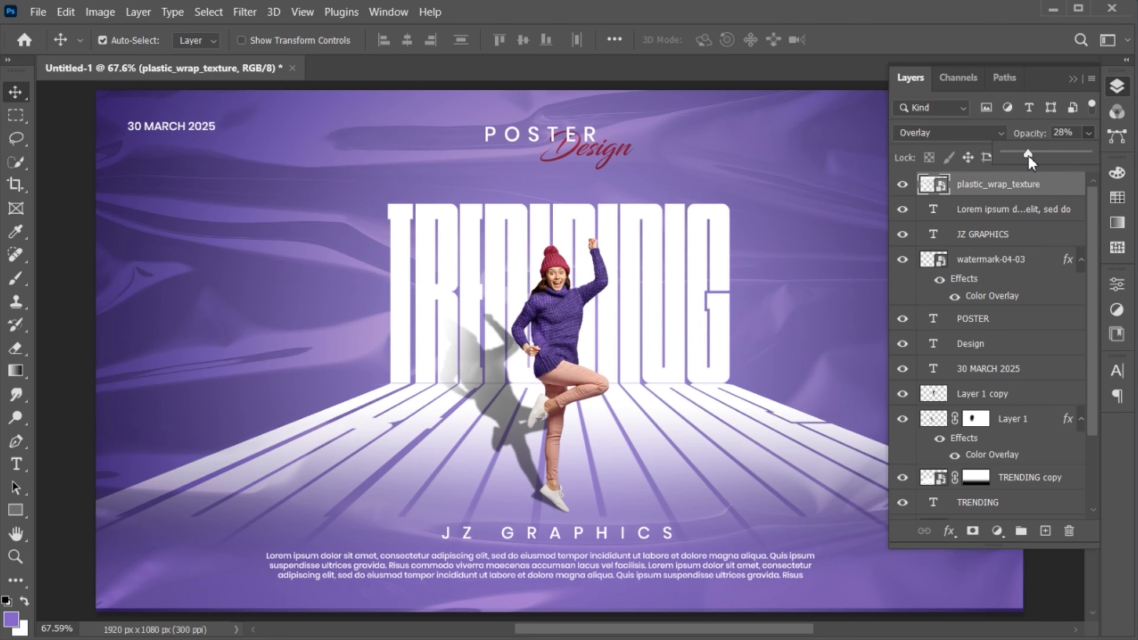
click(1074, 79)
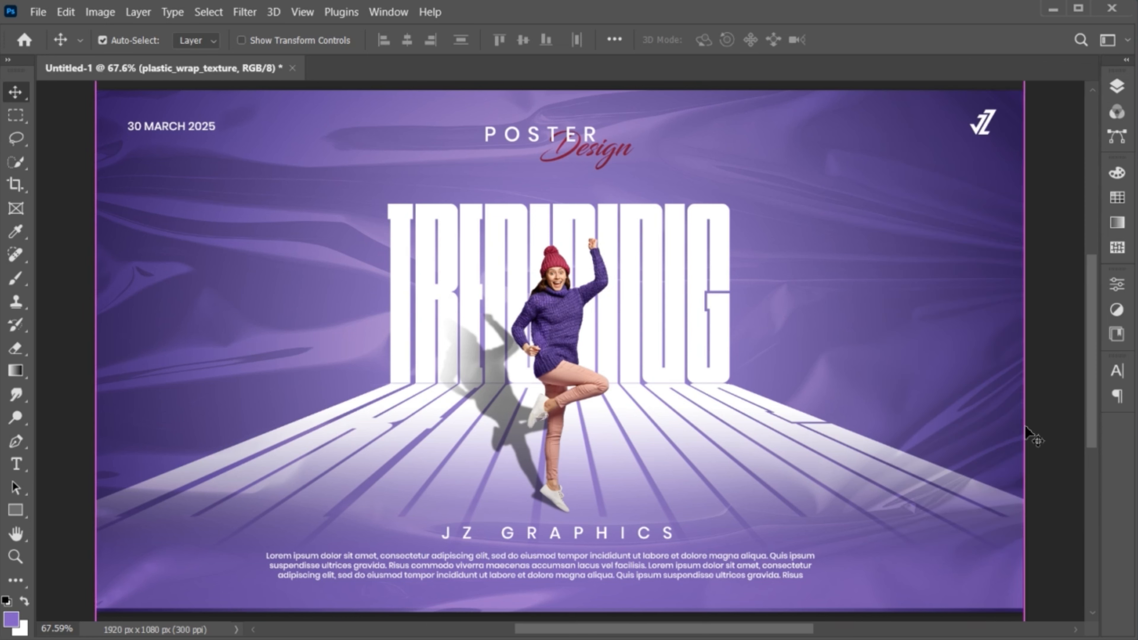